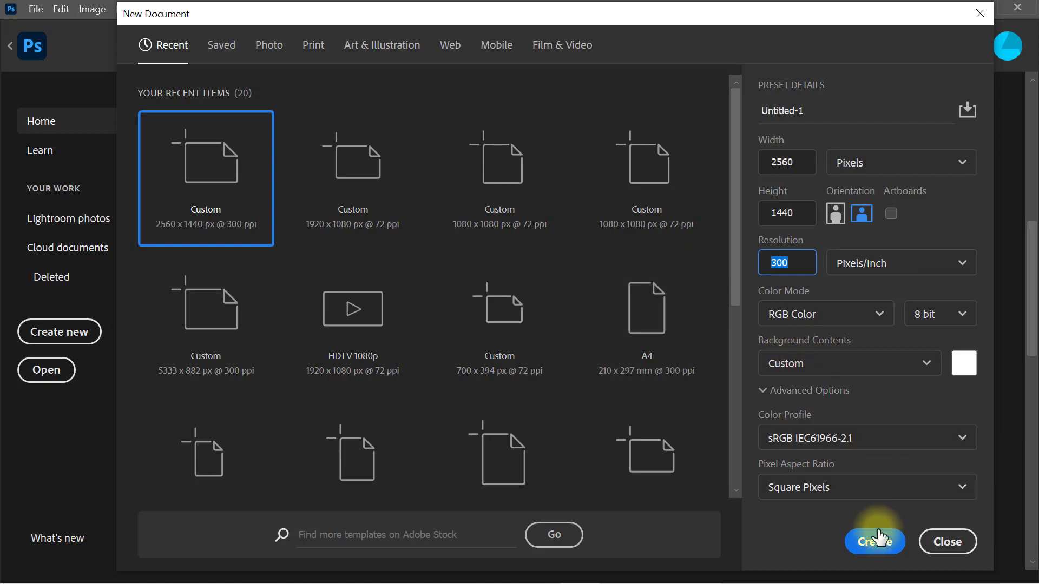
# Create the 2560 × 1440 px, 300 ppi document and add a beige rectangle 2560 px wide and 423 px high
pyautogui.click(874, 542)
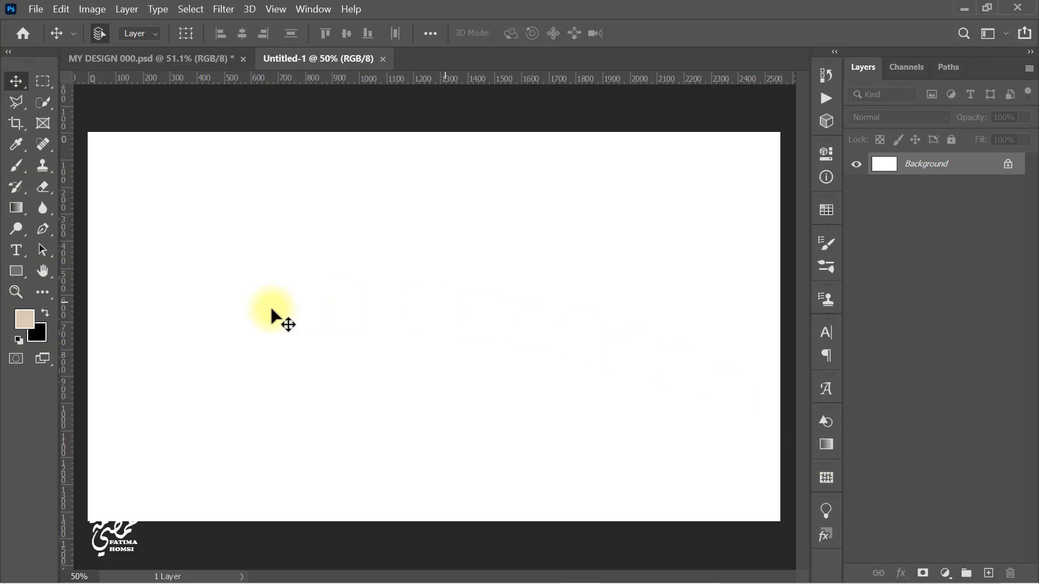
pyautogui.click(16, 271)
pyautogui.click(366, 276)
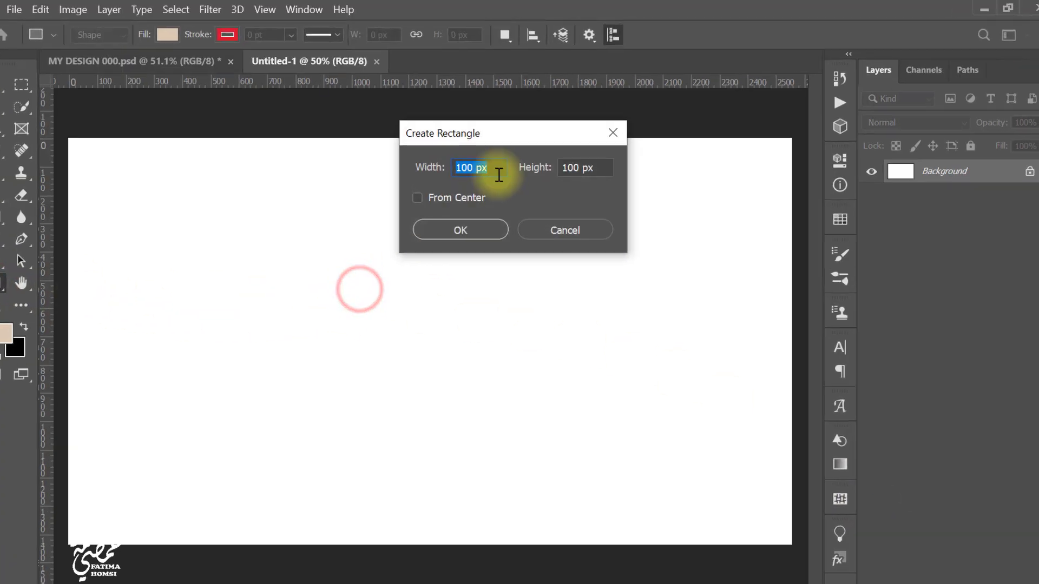
pyautogui.click(497, 171)
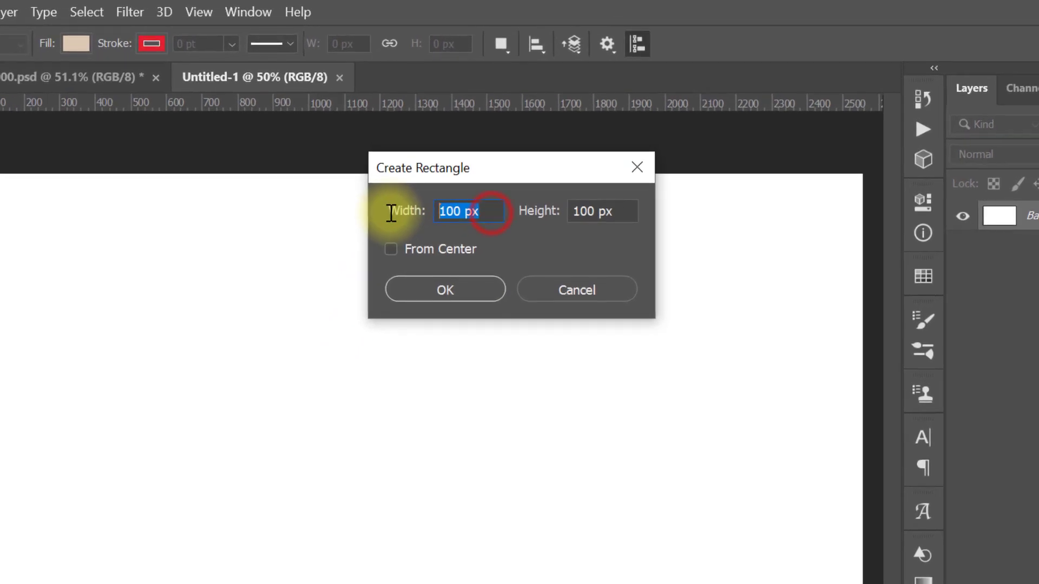
pyautogui.write('2')
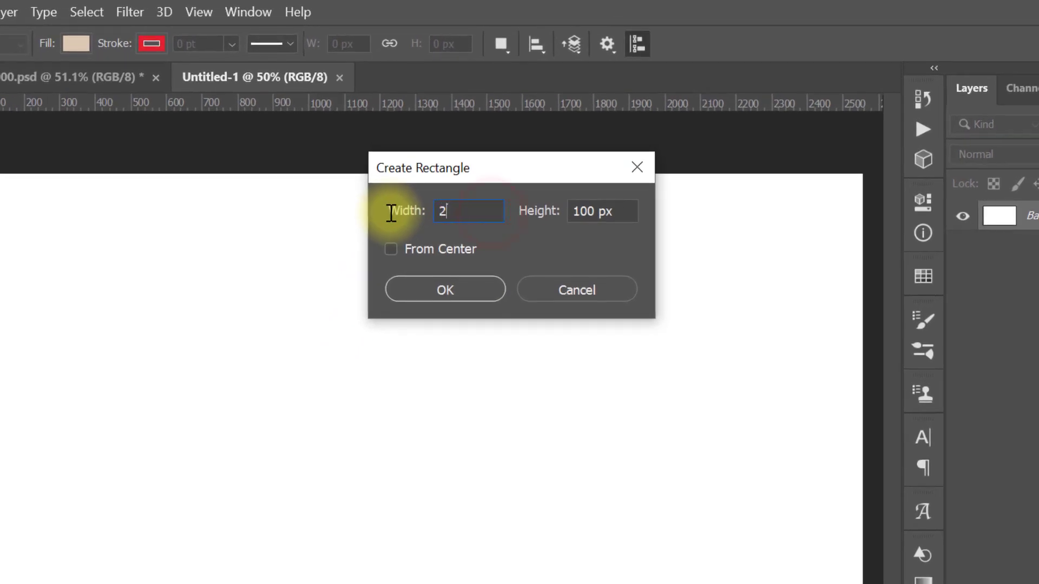
pyautogui.write('560')
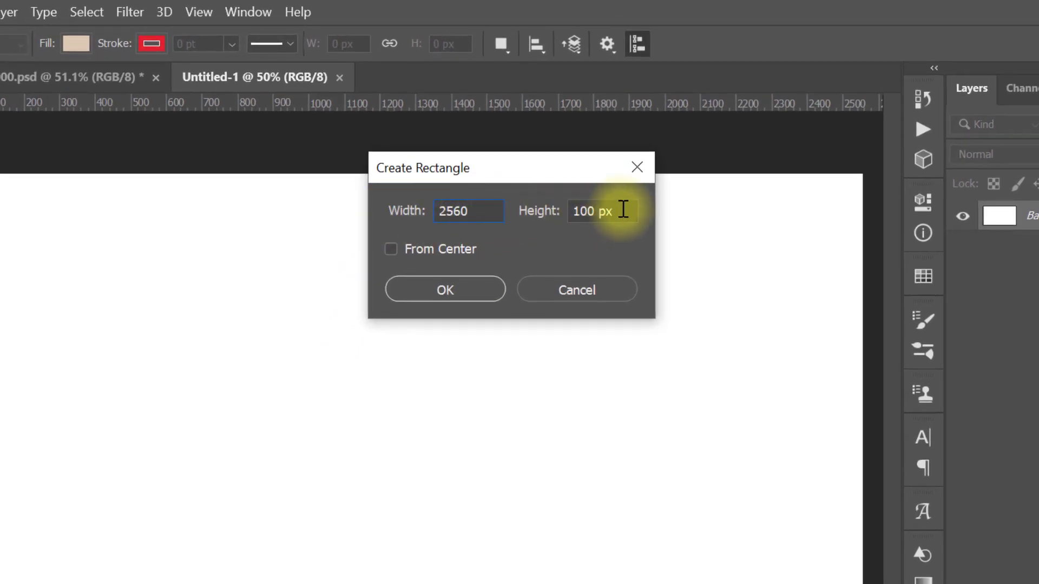
pyautogui.click(623, 210)
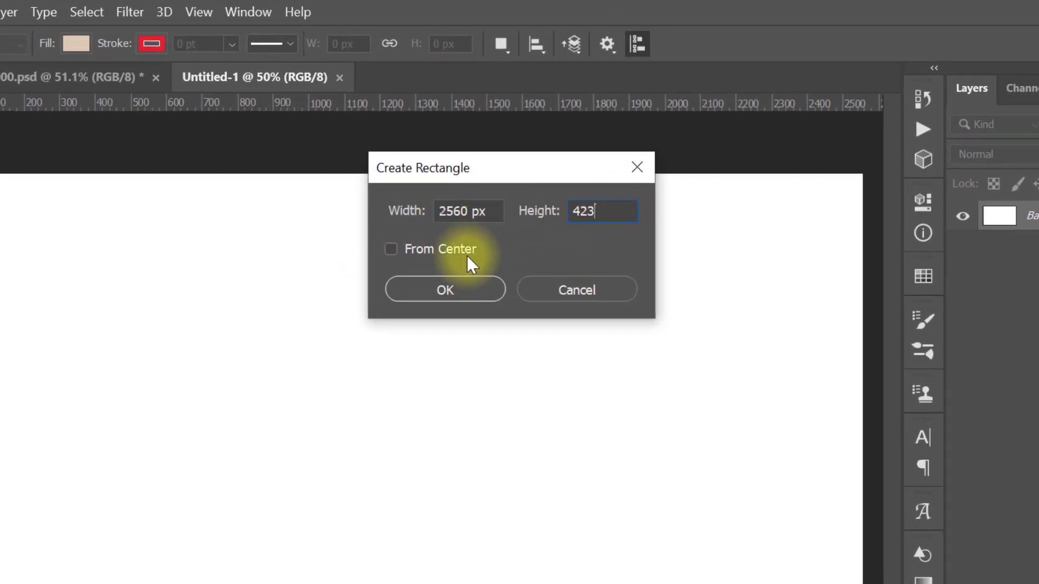
pyautogui.click(456, 287)
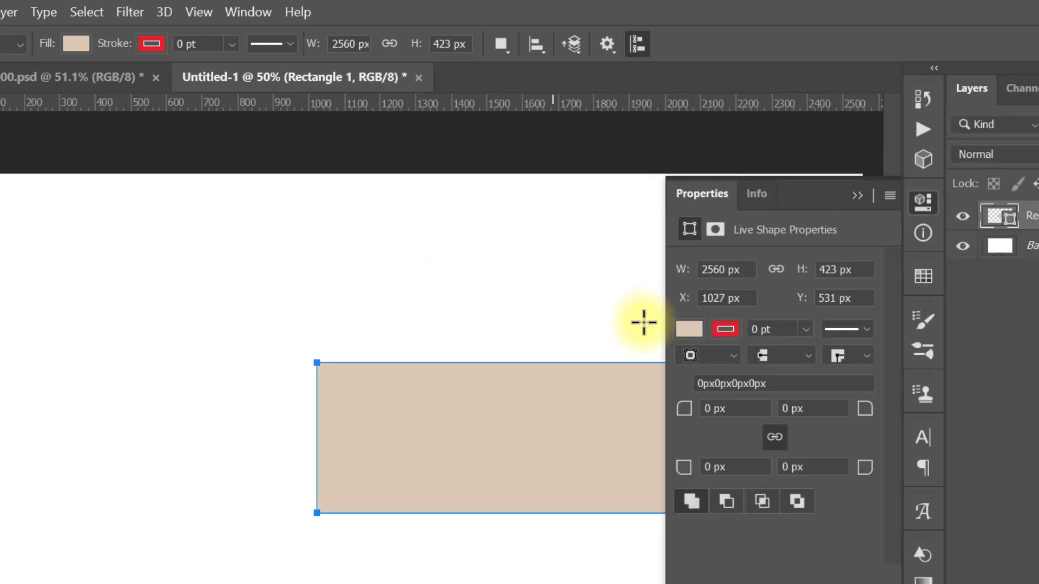
pyautogui.click(865, 195)
pyautogui.press('Return')
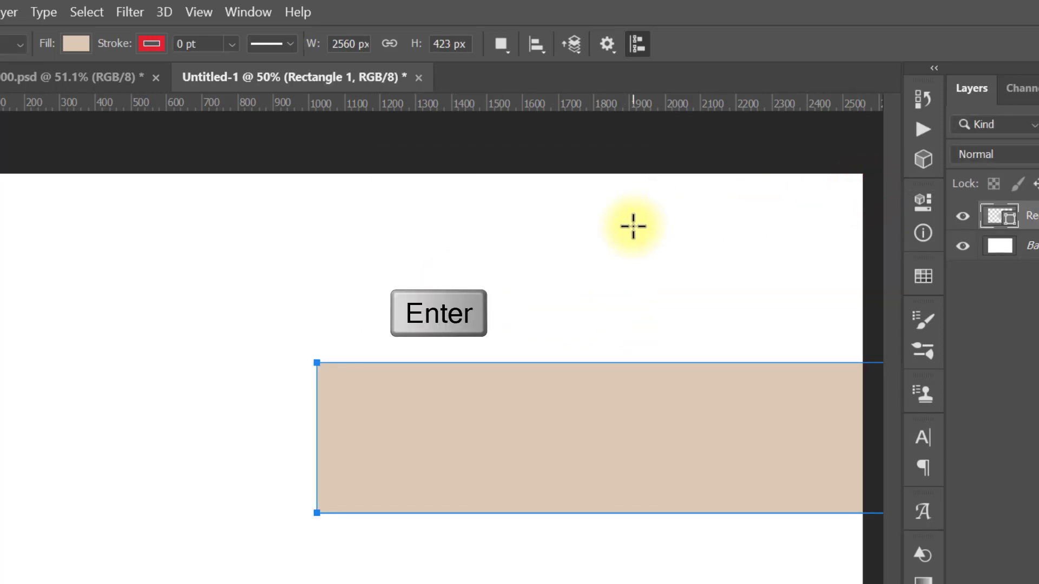
# Add a second rectangle measuring 1855 × 423 px and fill it with a dark navy recent color
pyautogui.click(427, 253)
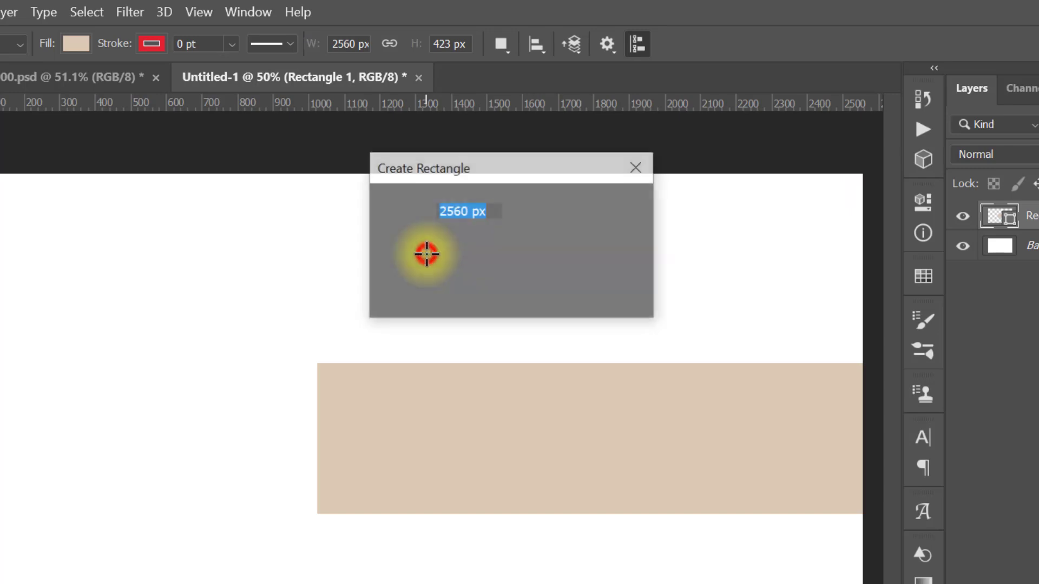
pyautogui.moveTo(486, 212); pyautogui.dragTo(414, 212)
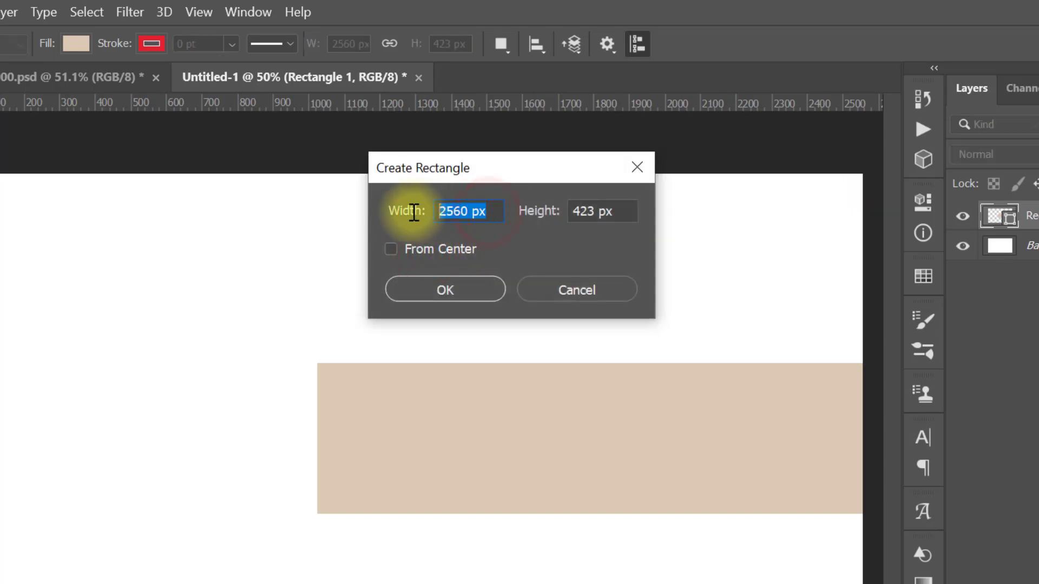
pyautogui.write('1855')
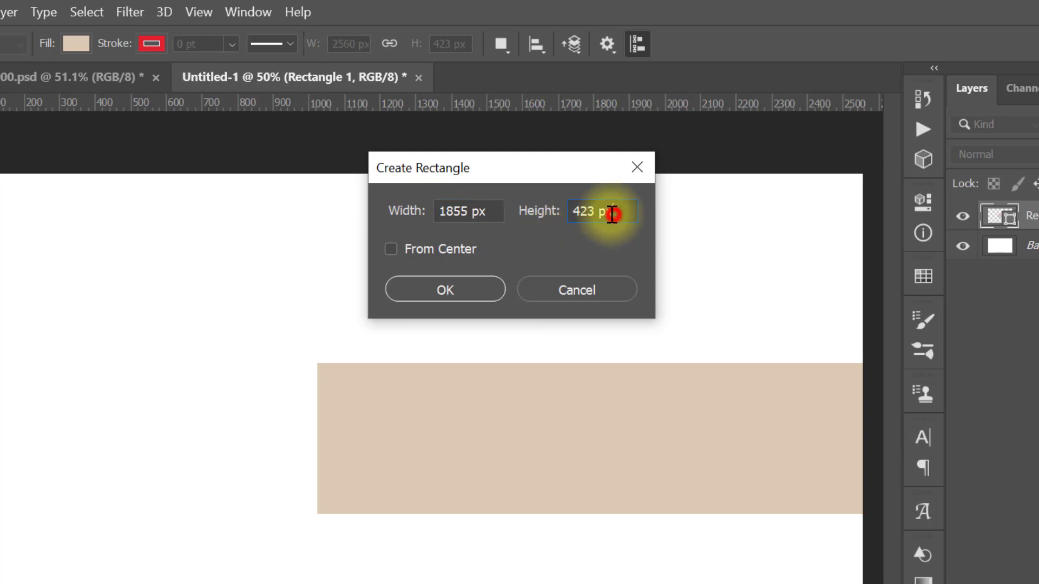
pyautogui.moveTo(612, 214); pyautogui.dragTo(543, 215)
pyautogui.click(467, 287)
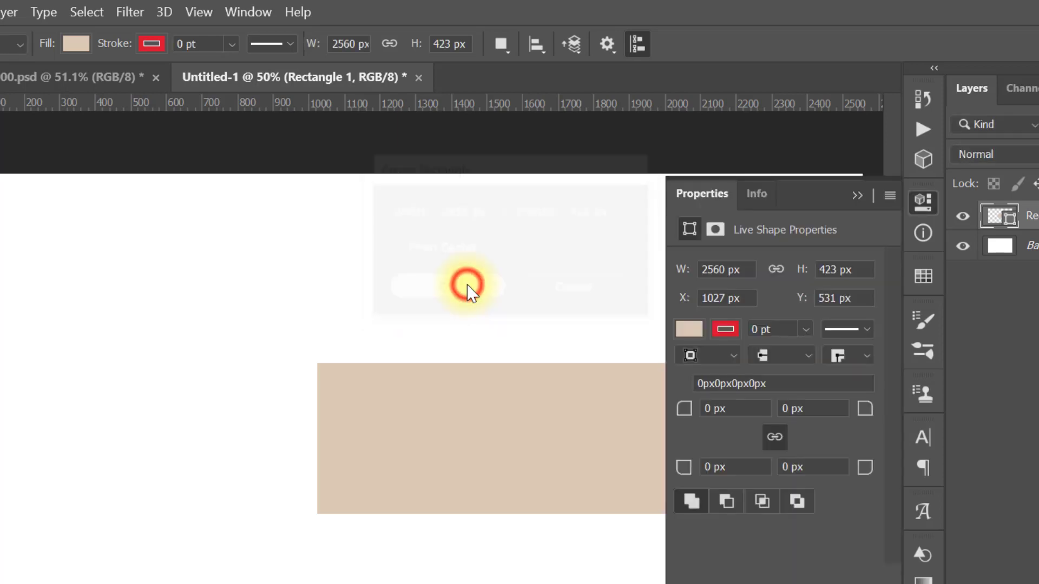
pyautogui.click(691, 328)
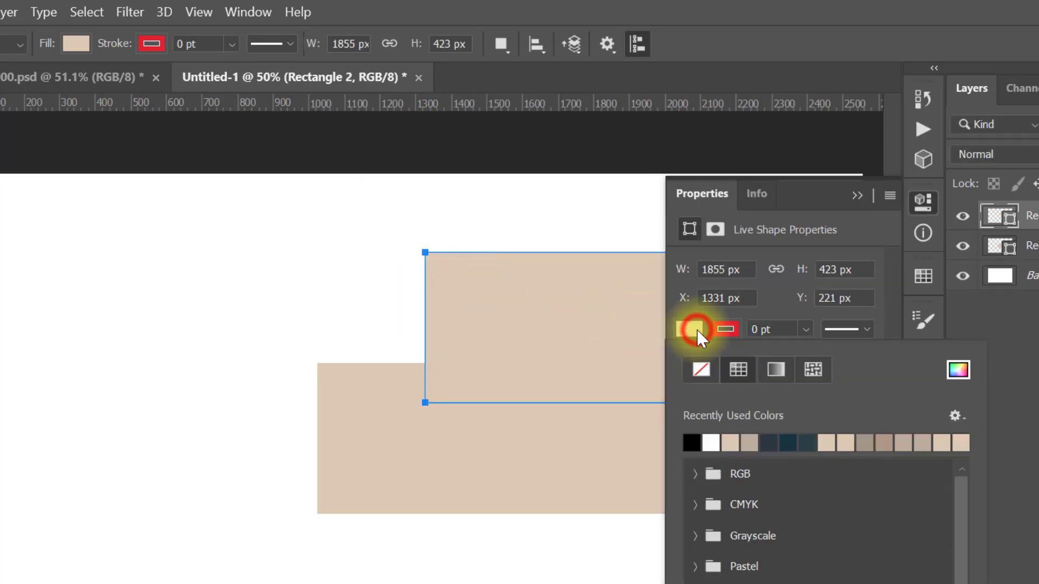
pyautogui.click(769, 442)
pyautogui.click(849, 202)
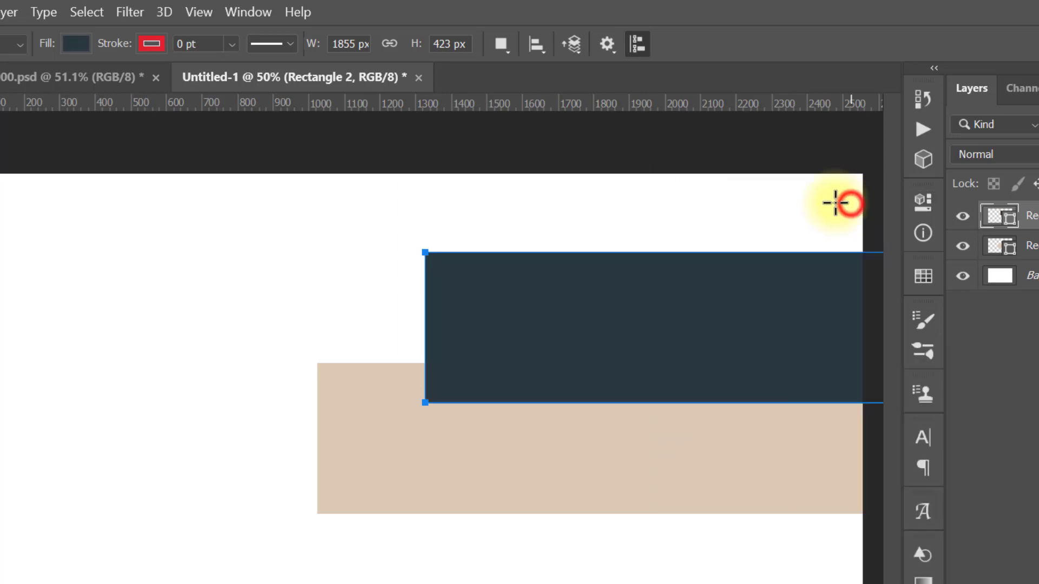
pyautogui.press('Return')
# Add a third rectangle measuring 1546 × 423 px and fill it with a dark teal recent color
pyautogui.click(429, 241)
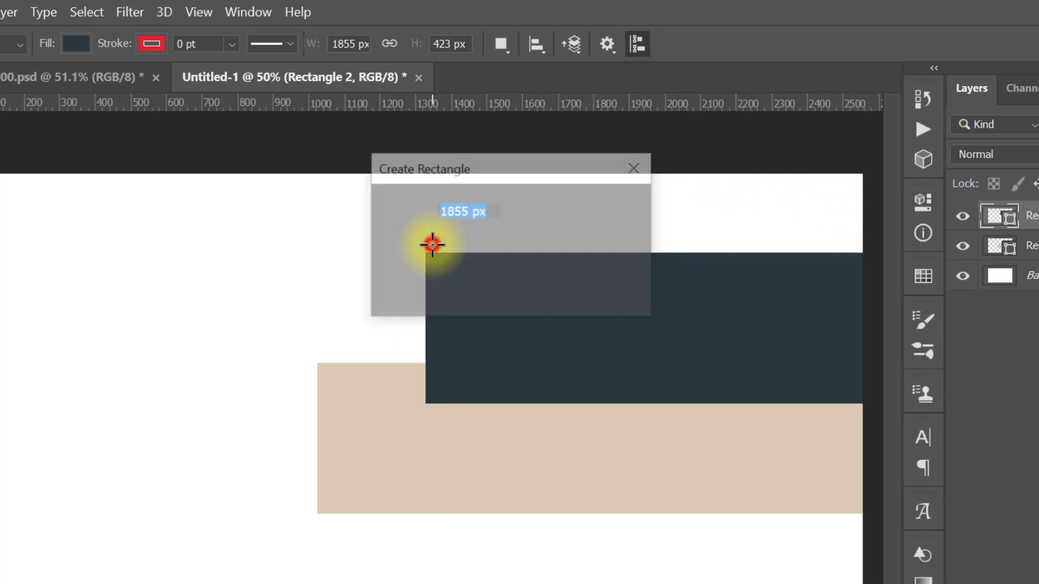
pyautogui.moveTo(495, 211); pyautogui.dragTo(376, 211)
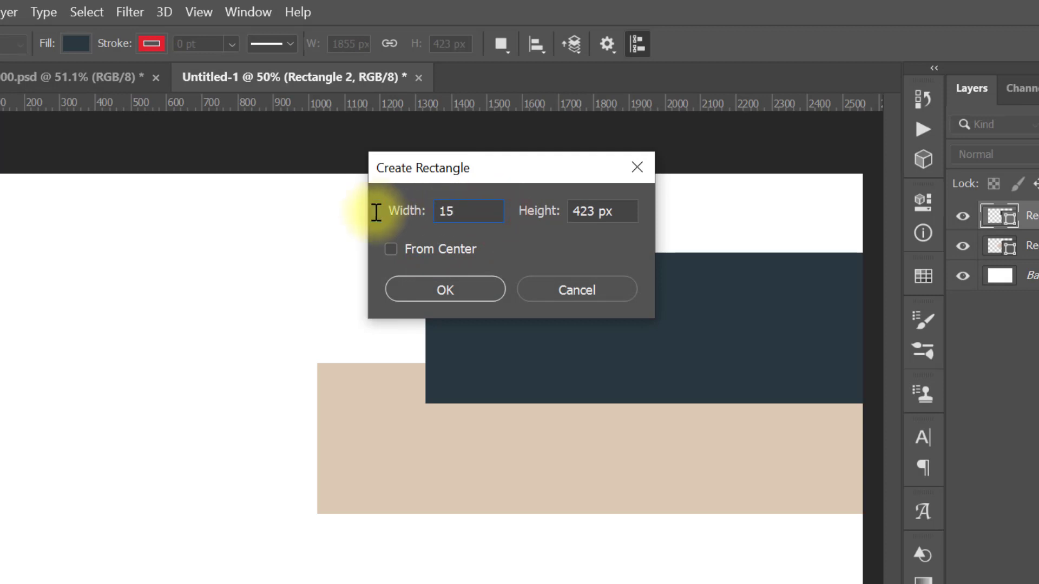
pyautogui.write('1546')
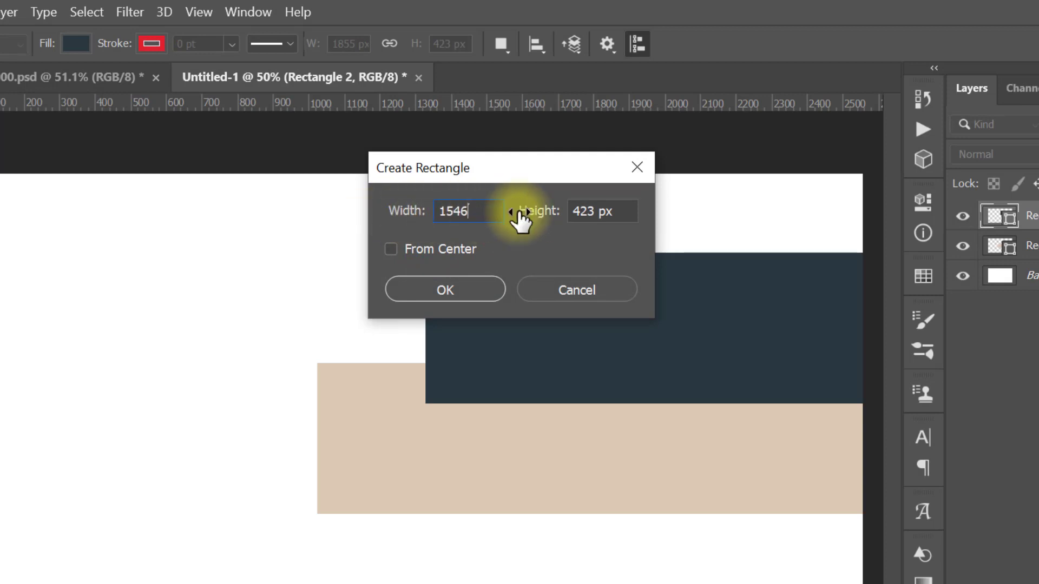
pyautogui.click(617, 214)
pyautogui.click(469, 290)
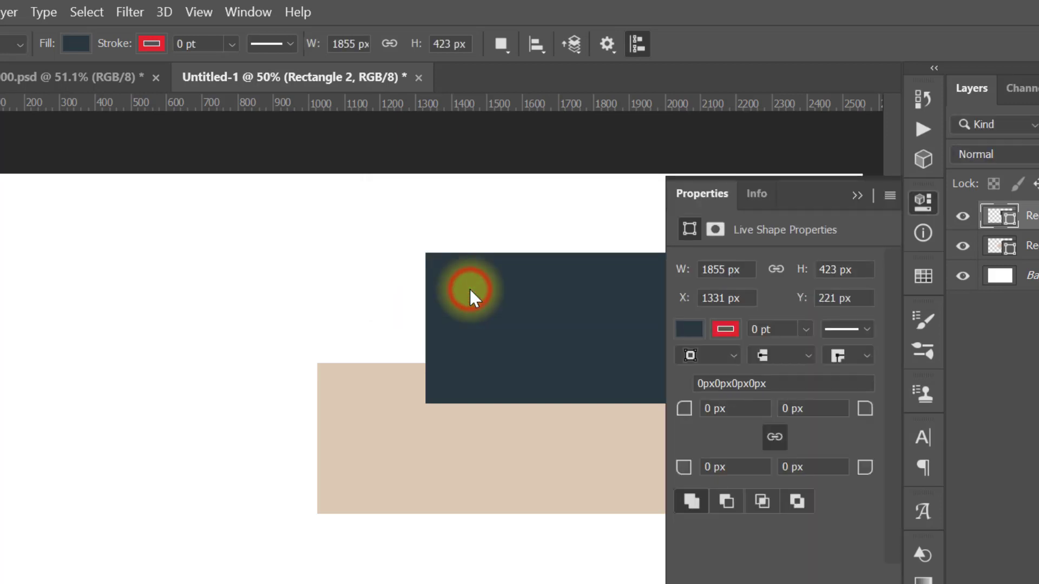
pyautogui.click(688, 328)
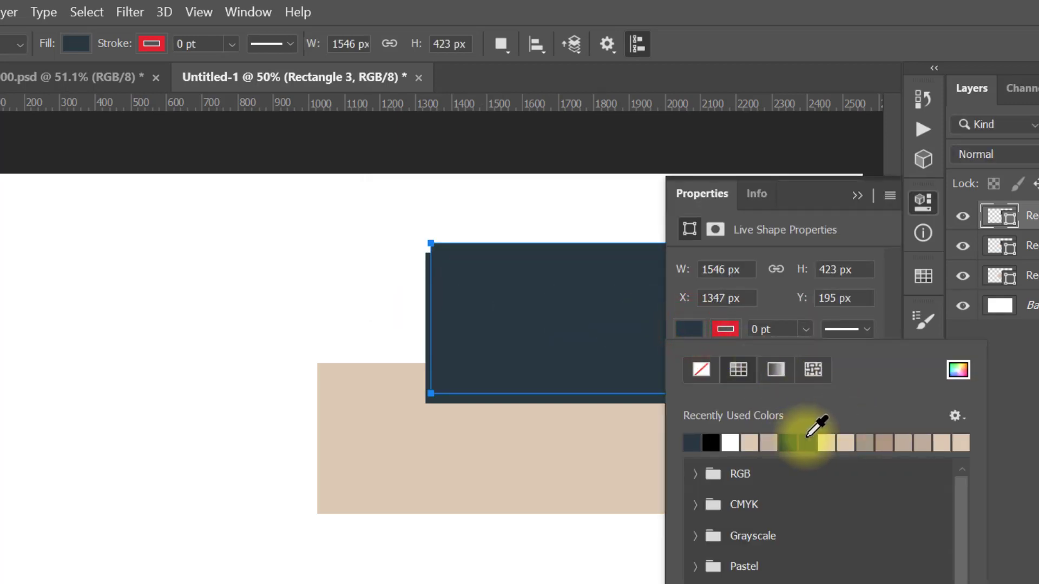
pyautogui.click(861, 196)
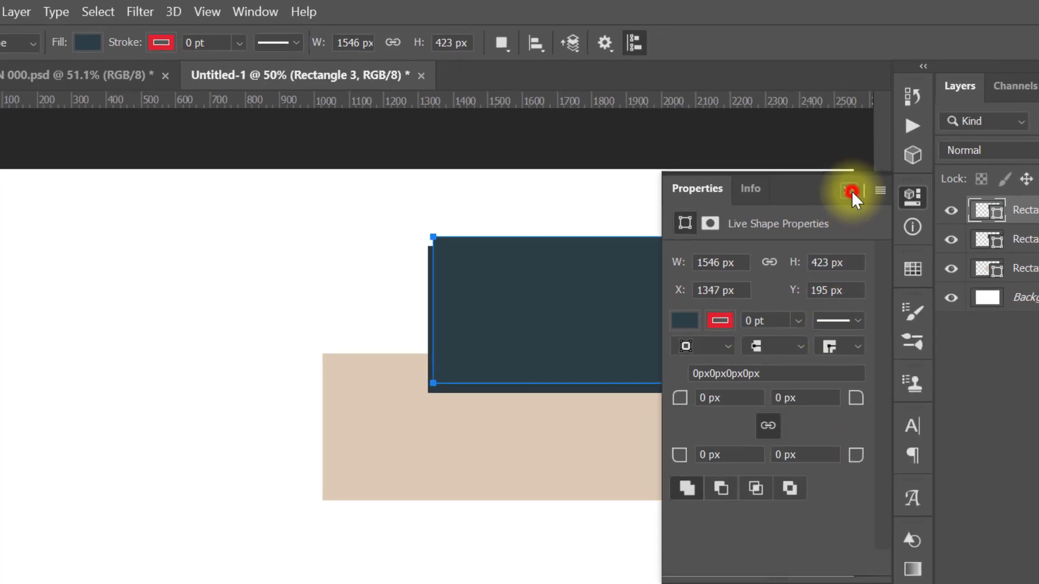
pyautogui.click(852, 190)
pyautogui.press('Return')
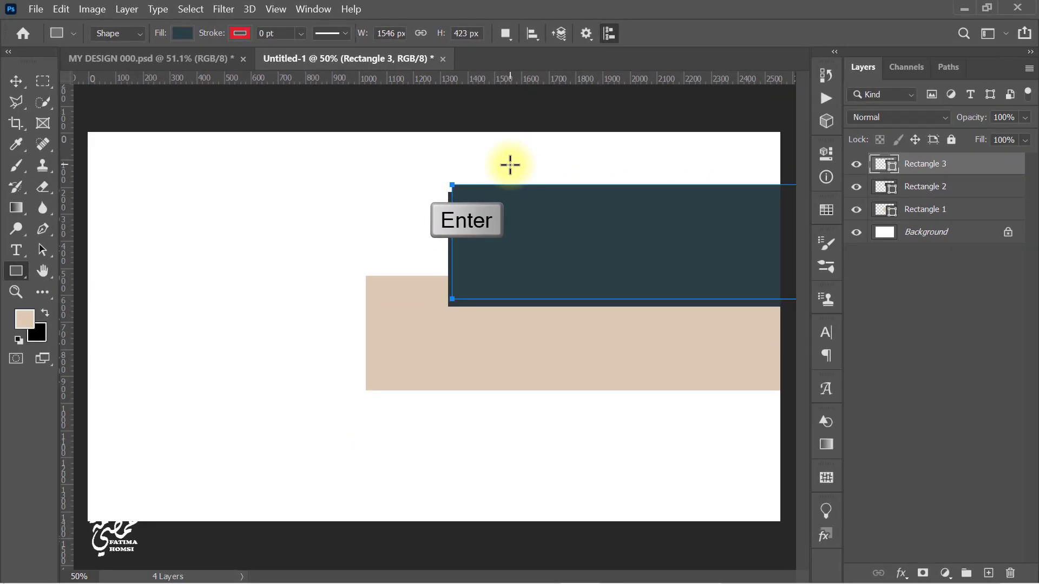
# Center the three rectangles horizontally and vertically on the Background layer
pyautogui.keyDown('shift'); pyautogui.click(955, 239); pyautogui.keyUp('shift')
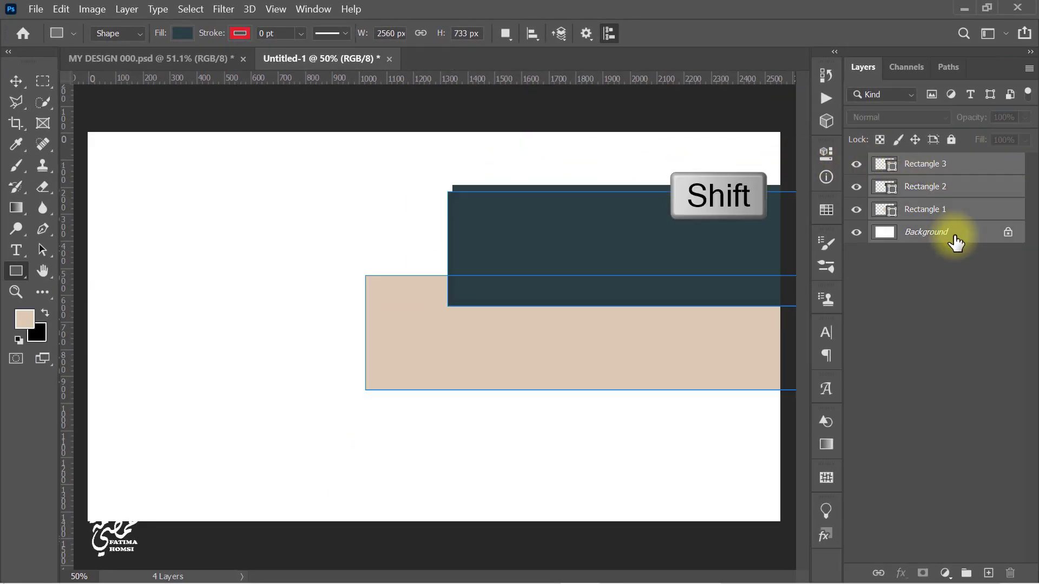
pyautogui.click(21, 81)
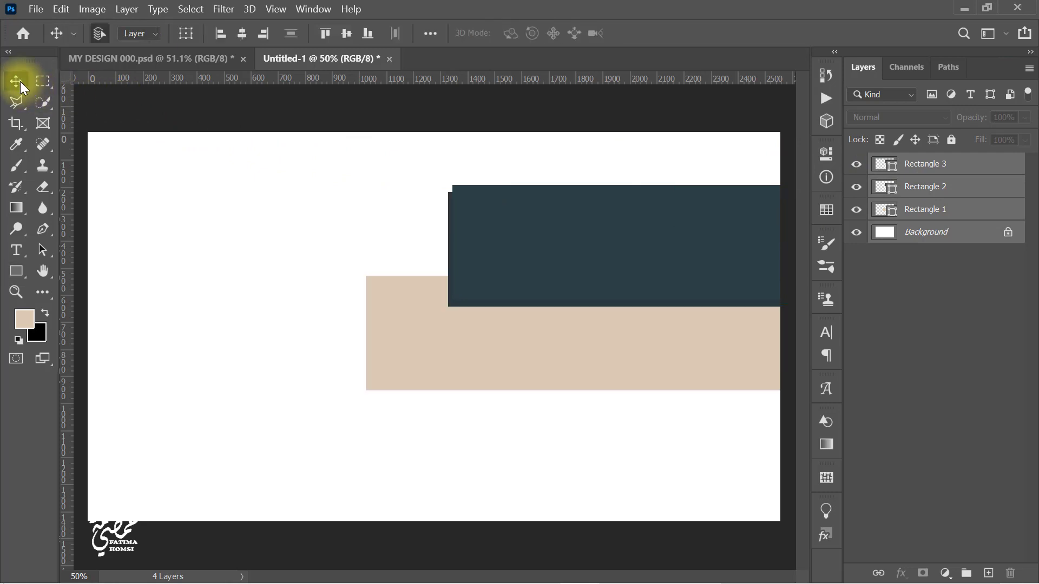
pyautogui.click(242, 33)
pyautogui.click(345, 35)
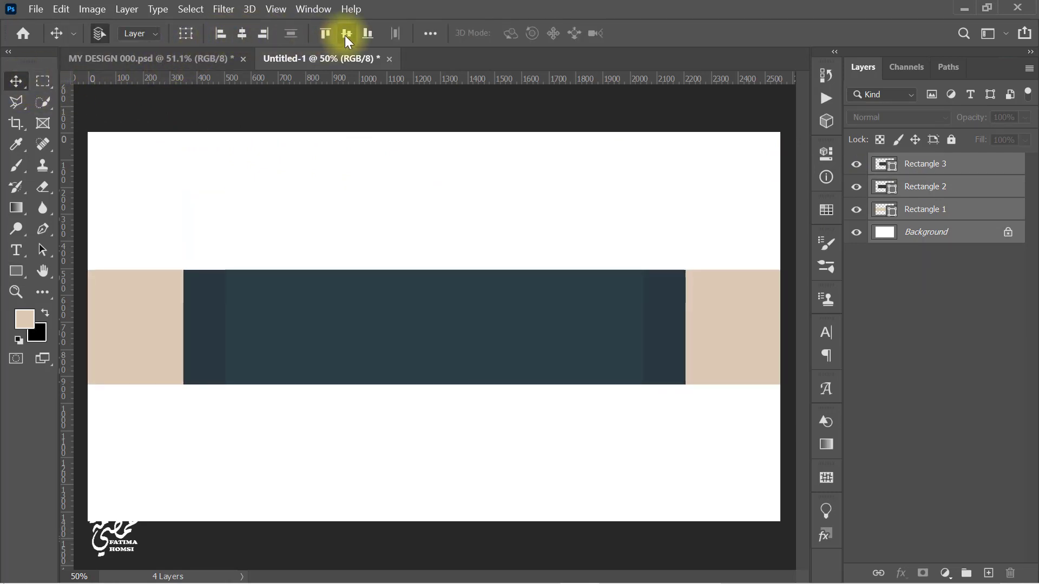
# Place vertical guides on the side edges of the two dark rectangles and horizontal guides along the band's upper and lower edges
pyautogui.moveTo(66, 153); pyautogui.dragTo(183, 163)
pyautogui.moveTo(68, 178); pyautogui.dragTo(225, 182)
pyautogui.moveTo(69, 206); pyautogui.dragTo(685, 230)
pyautogui.moveTo(457, 76); pyautogui.dragTo(465, 269)
pyautogui.moveTo(465, 79); pyautogui.dragTo(487, 384)
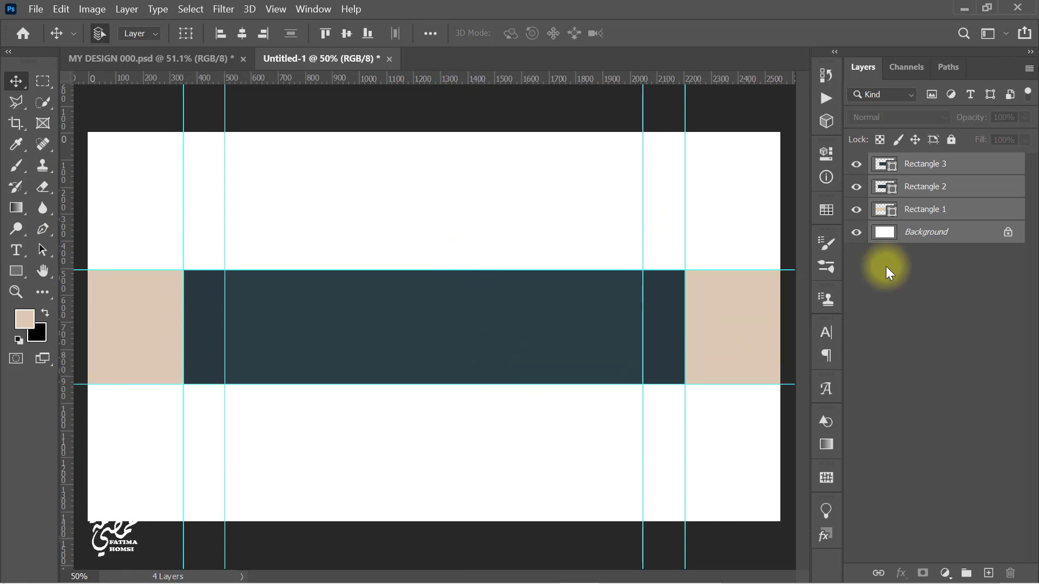
# Delete the three rectangle layers, keeping the Background layer and the guides
pyautogui.click(914, 242)
pyautogui.click(971, 165)
pyautogui.keyDown('shift'); pyautogui.click(973, 213); pyautogui.keyUp('shift')
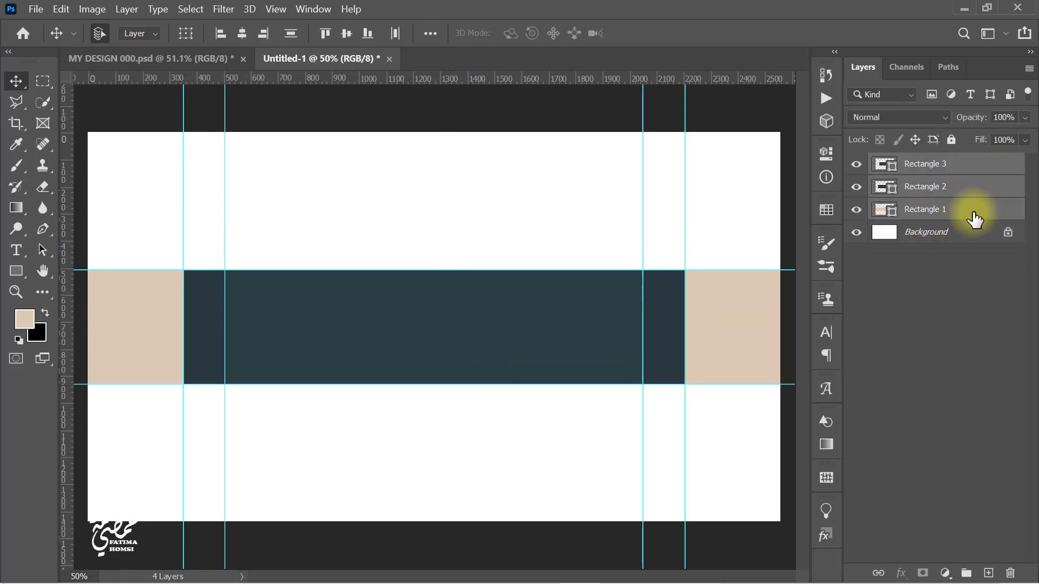
pyautogui.moveTo(974, 219); pyautogui.dragTo(1010, 571)
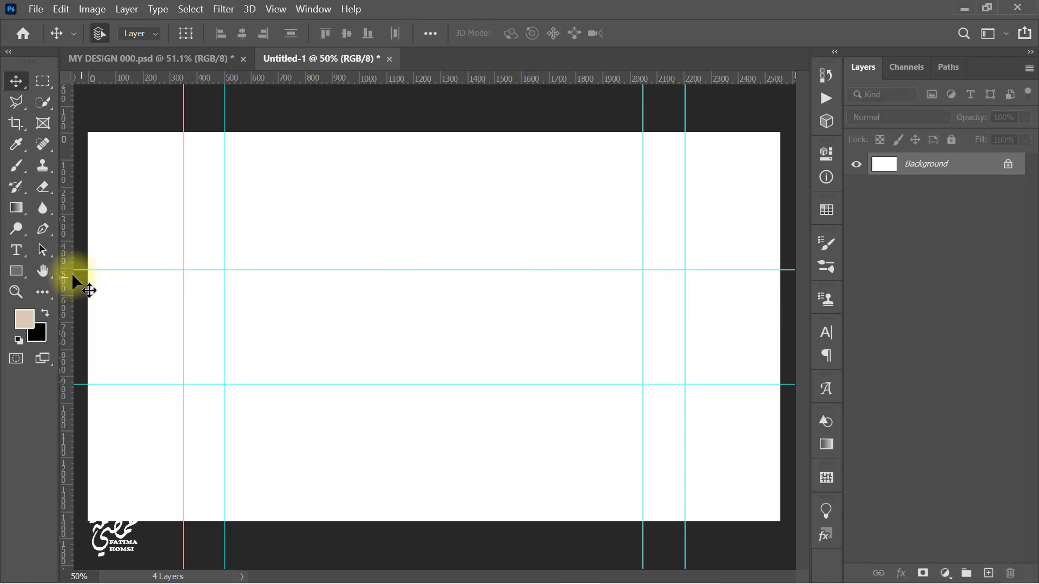
# Draw a rectangle of about 2655 × 1523 px covering the whole canvas and set its fill color to 2b3e45
pyautogui.click(26, 270)
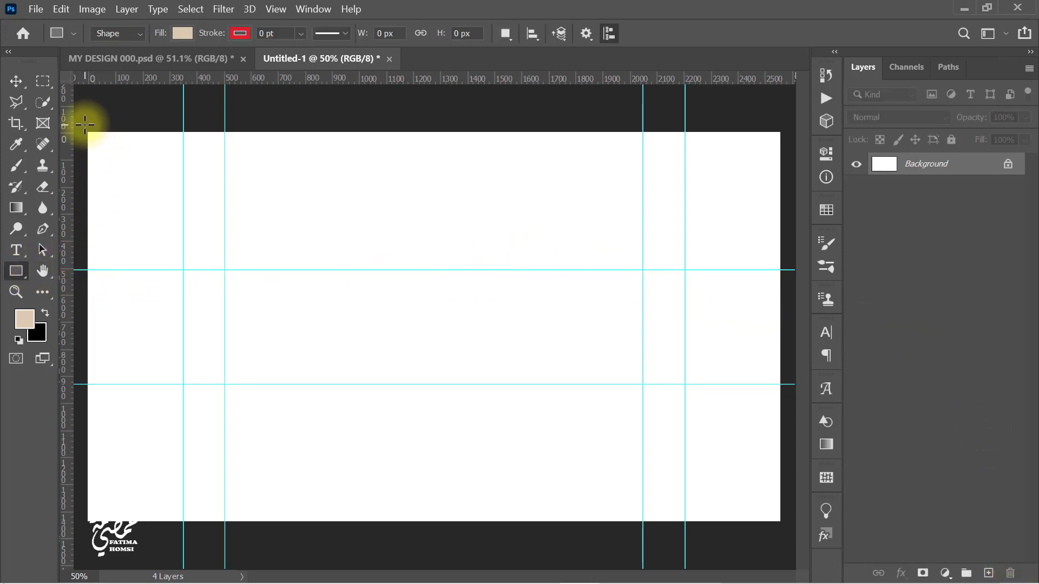
pyautogui.moveTo(84, 124); pyautogui.dragTo(803, 536)
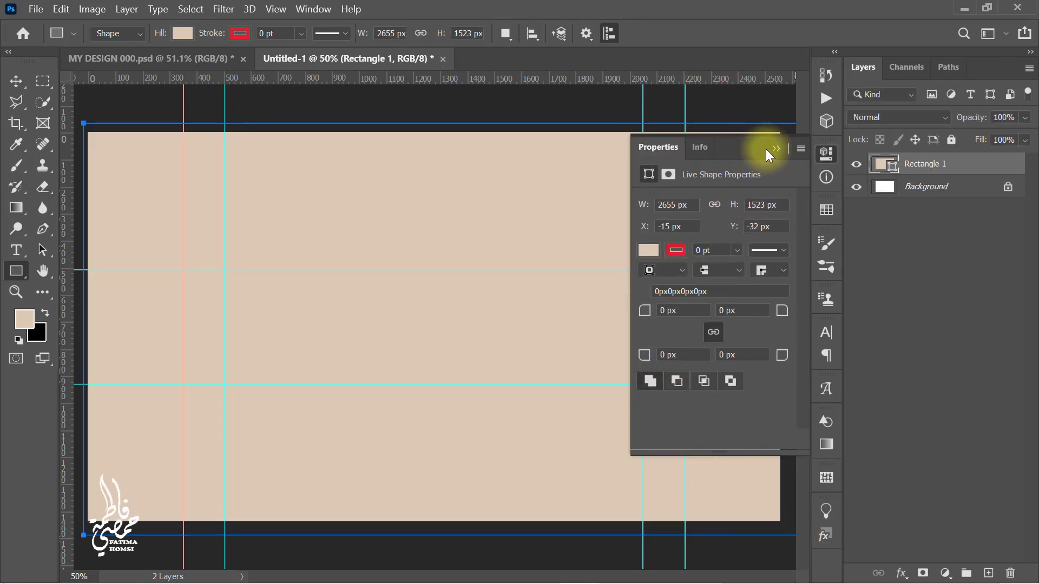
pyautogui.click(773, 147)
pyautogui.doubleClick(882, 163)
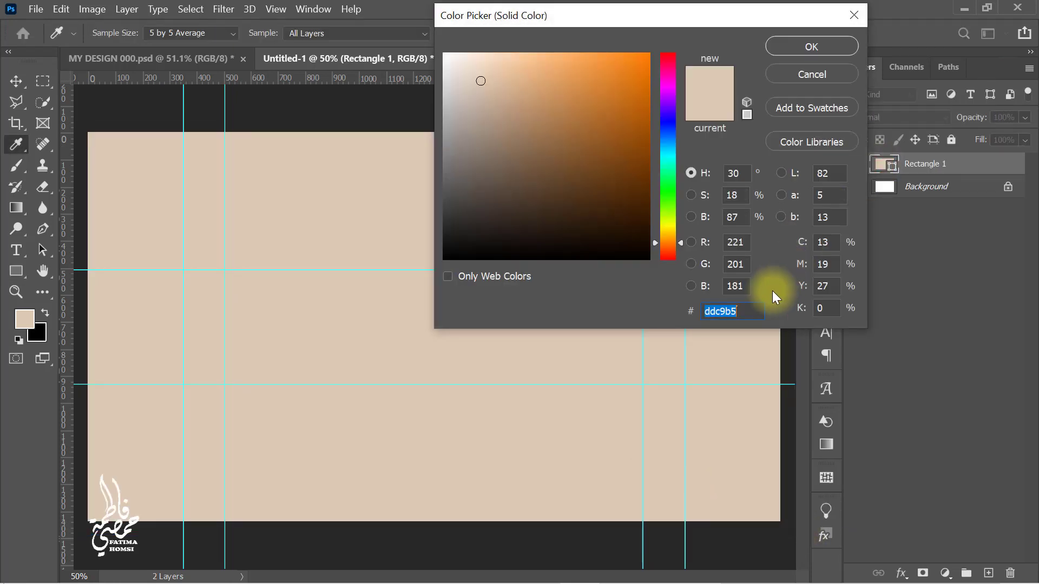
pyautogui.write('2b3e45')
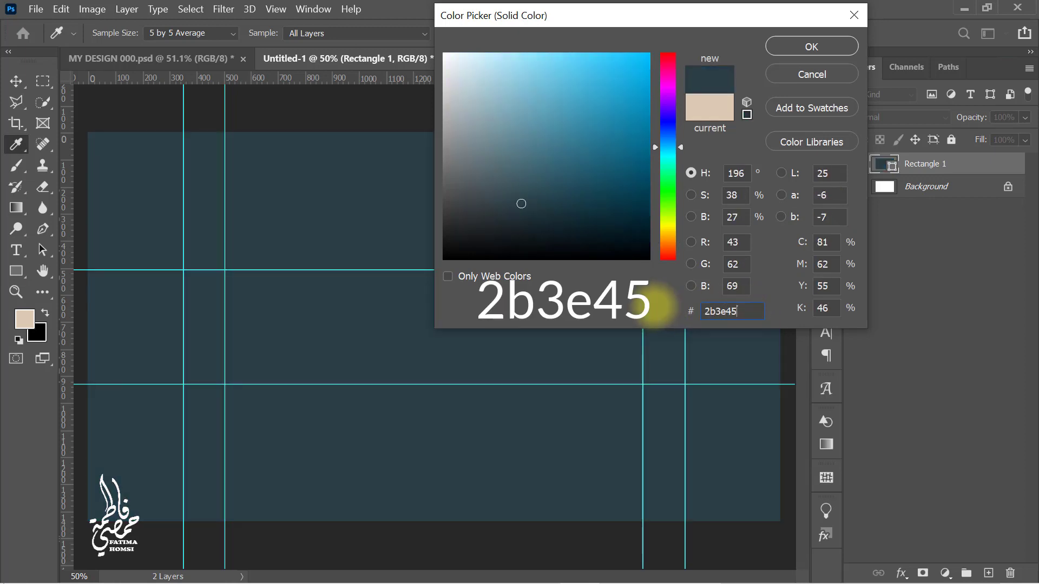
pyautogui.click(807, 44)
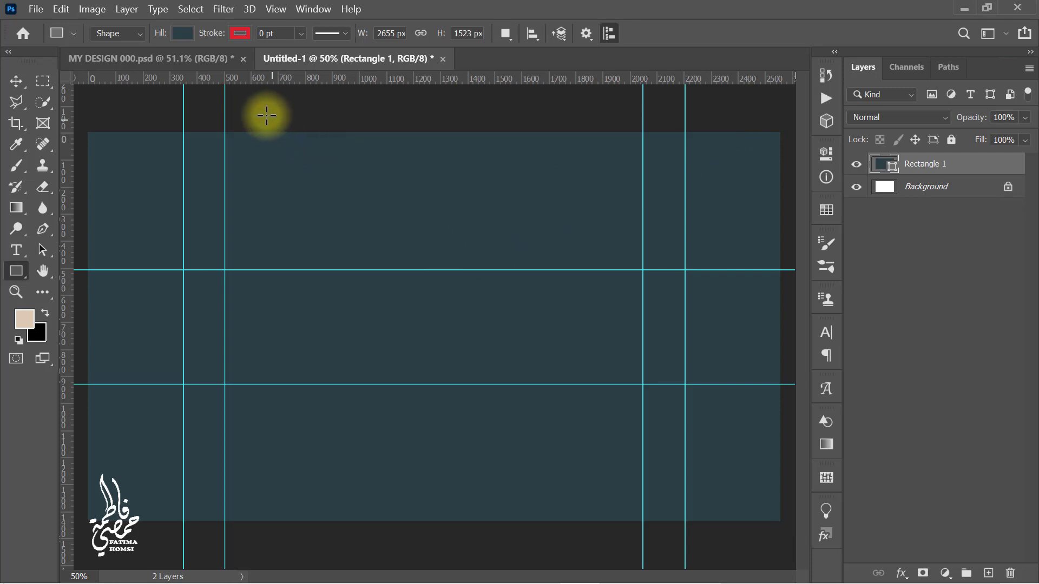
# Draw a tall vertical rectangle of about 231 × 1633 px spanning the canvas height and set its fill color to ddc9b5
pyautogui.moveTo(260, 106)
pyautogui.mouseDown()
pyautogui.moveTo(323, 274)
pyautogui.moveTo(322, 548)
pyautogui.mouseUp()
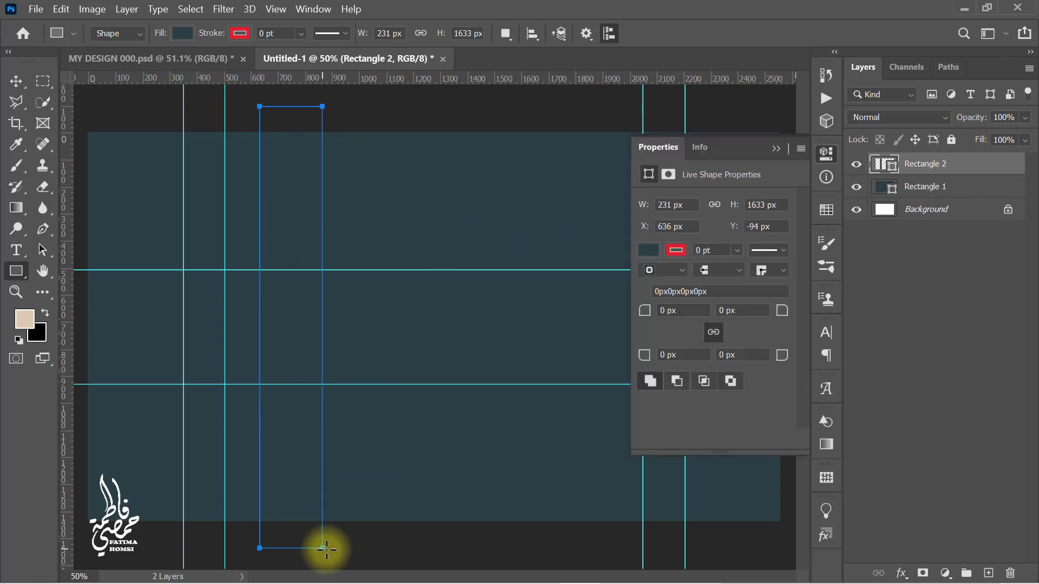
pyautogui.click(775, 148)
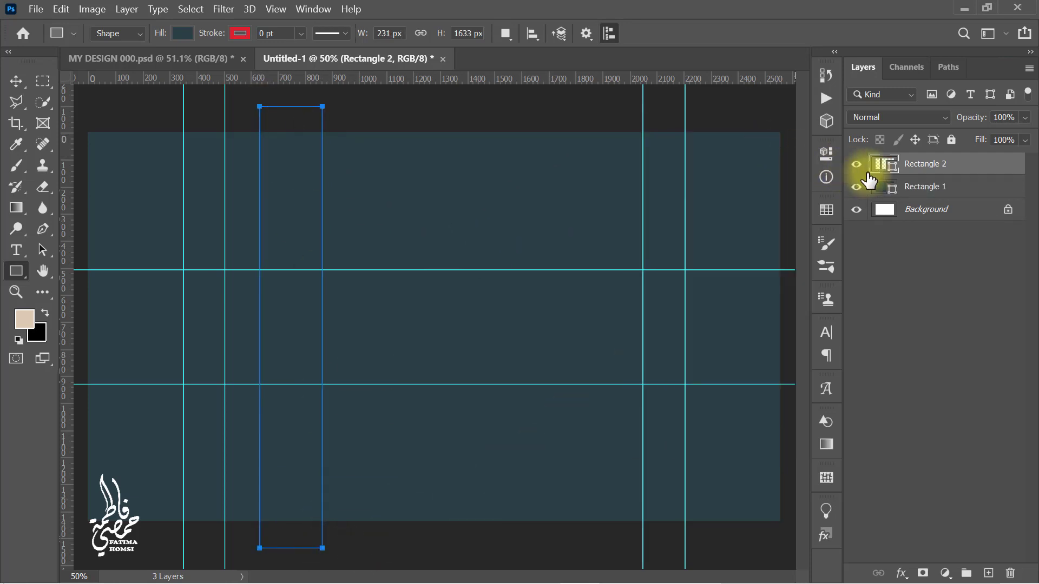
pyautogui.doubleClick(880, 164)
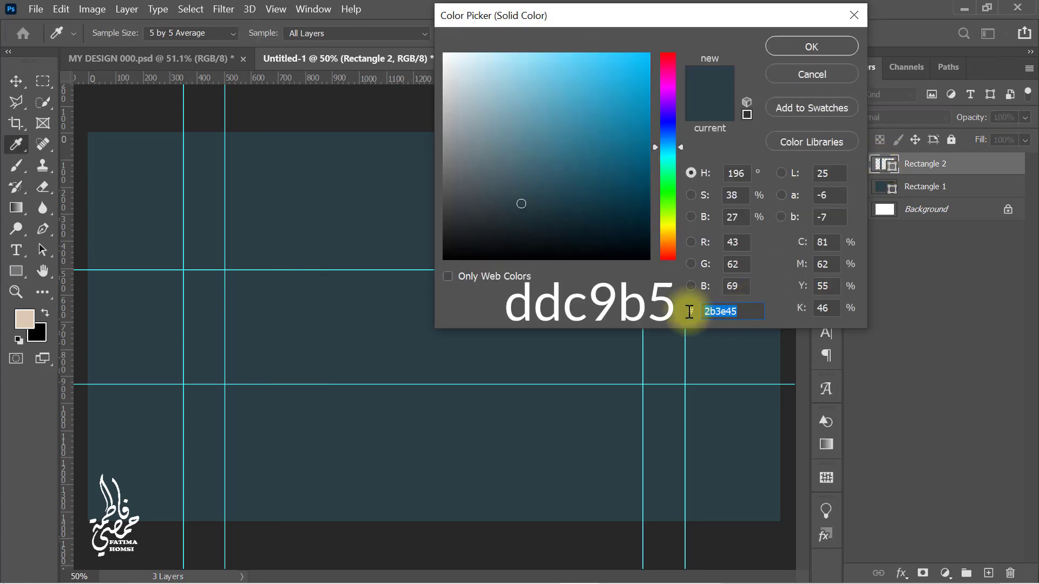
pyautogui.write('ddc9b5')
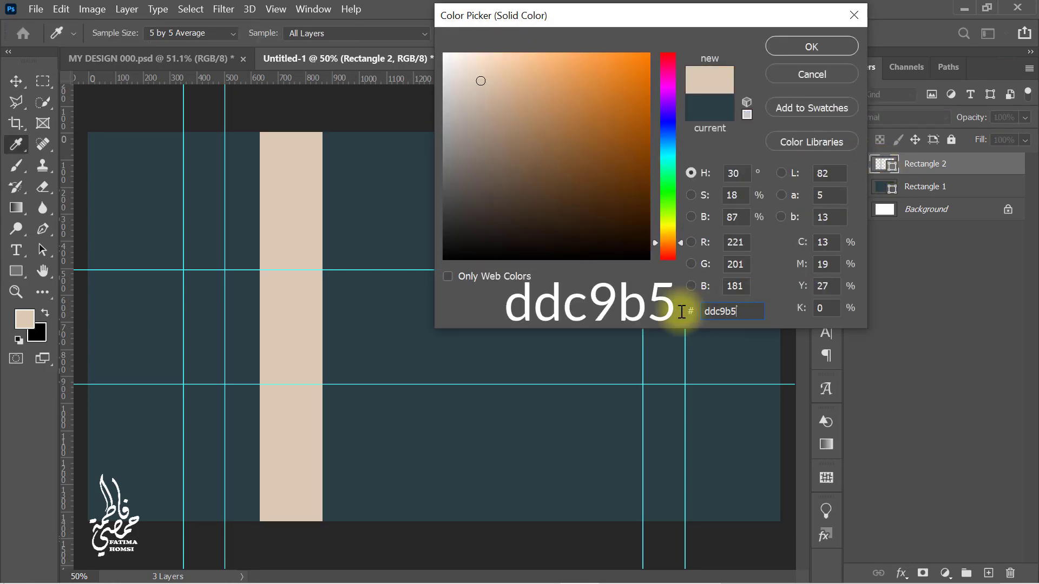
pyautogui.click(803, 47)
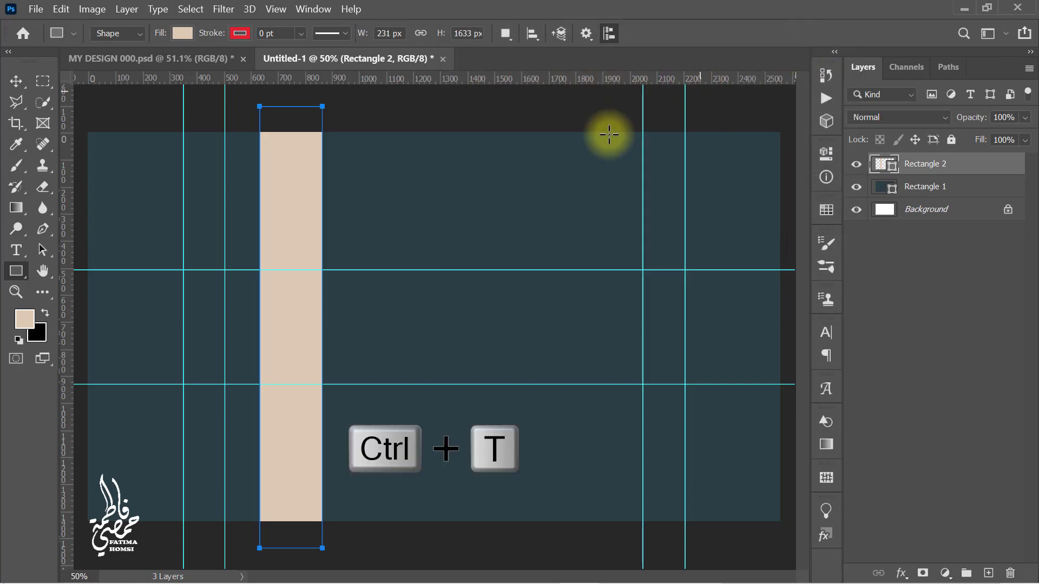
# Rotate the beige rectangle by about -16.4° into a diagonal stripe and set its layer opacity to 25%
pyautogui.hotkey('ctrl', 't')
pyautogui.moveTo(464, 121); pyautogui.dragTo(339, 100)
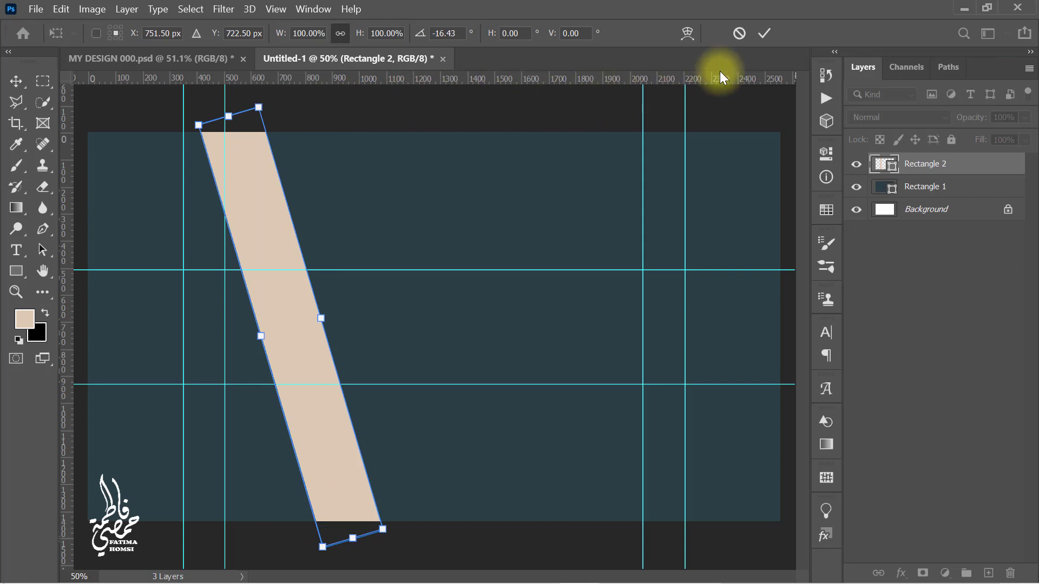
pyautogui.click(767, 31)
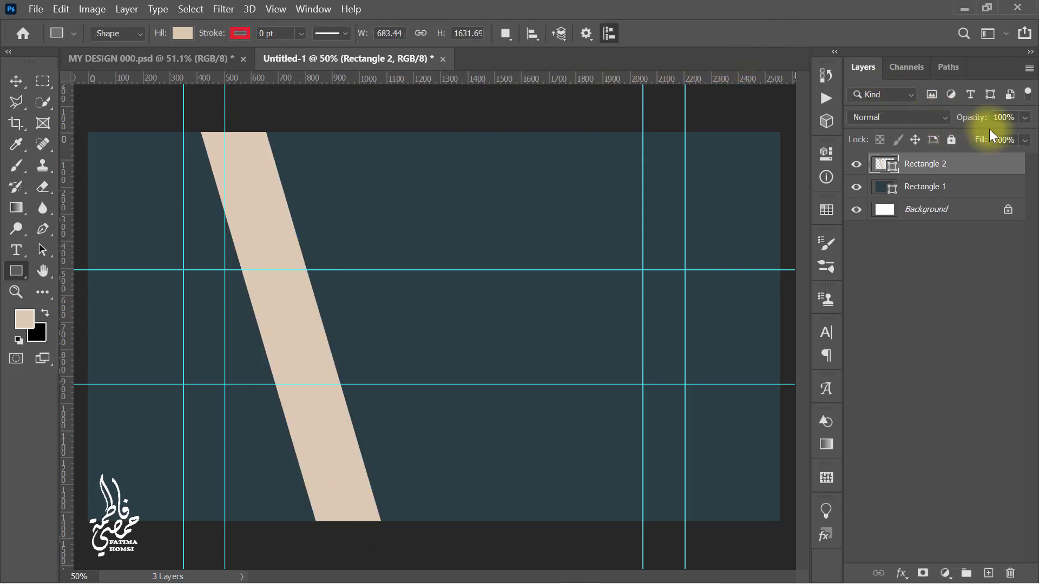
pyautogui.moveTo(1016, 118); pyautogui.dragTo(984, 118)
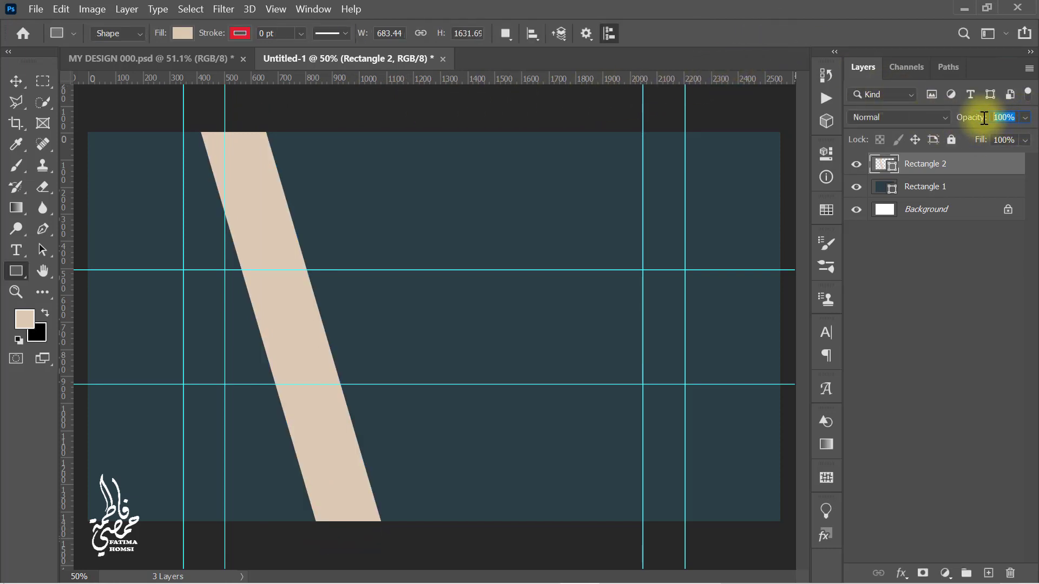
pyautogui.write('25')
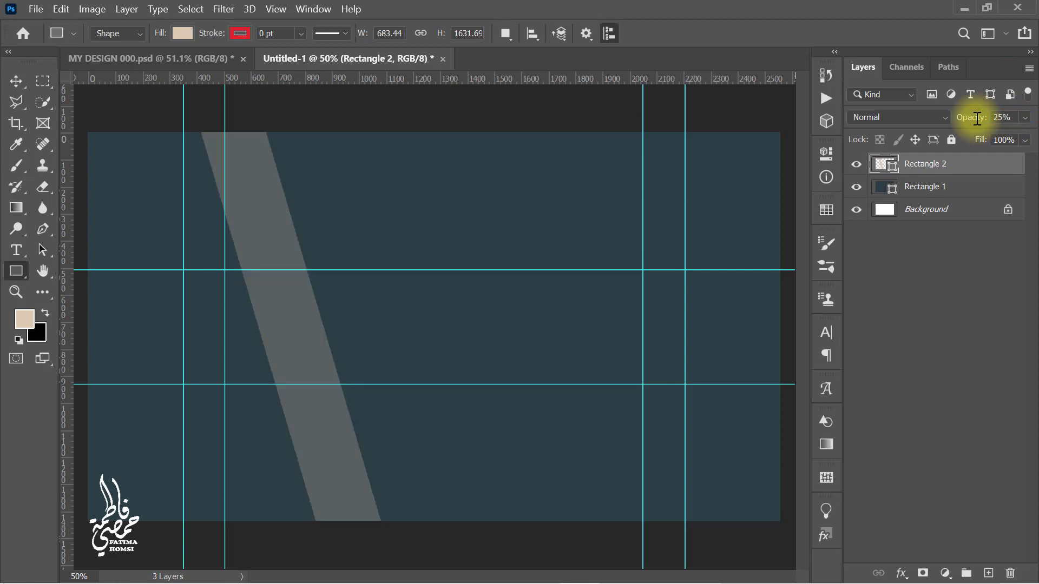
# Duplicate the diagonal stripe and place the copy parallel to its right with a narrow gap, extending past both canvas edges
pyautogui.hotkey('ctrl', 'j')
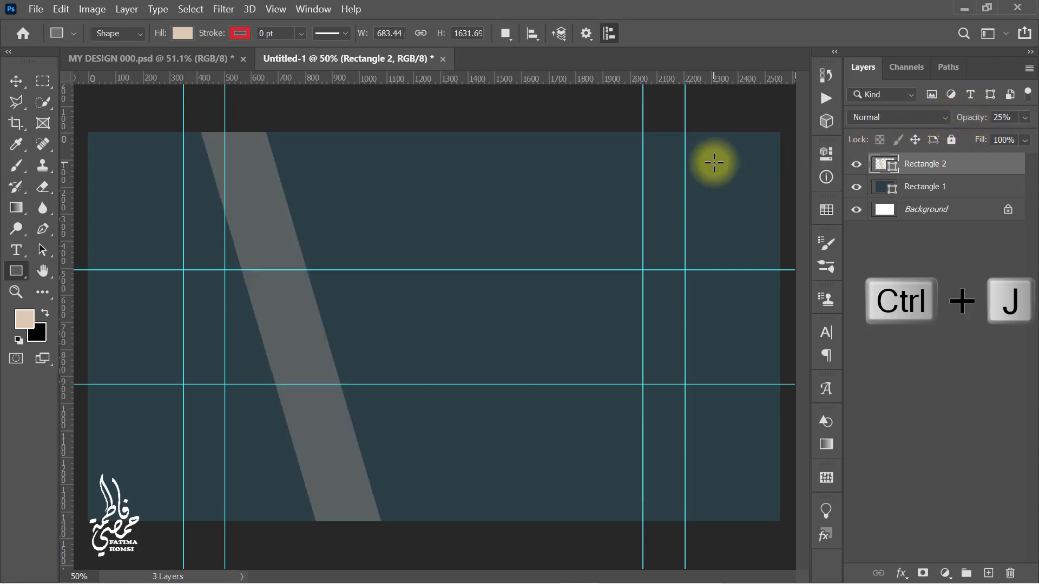
pyautogui.hotkey('ctrl', 't')
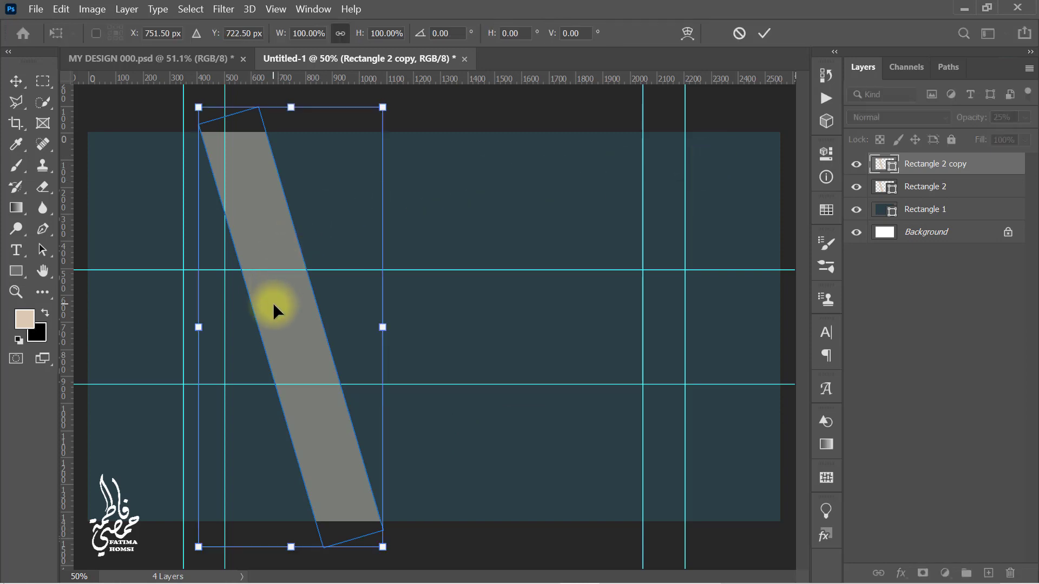
pyautogui.moveTo(273, 303); pyautogui.dragTo(369, 294)
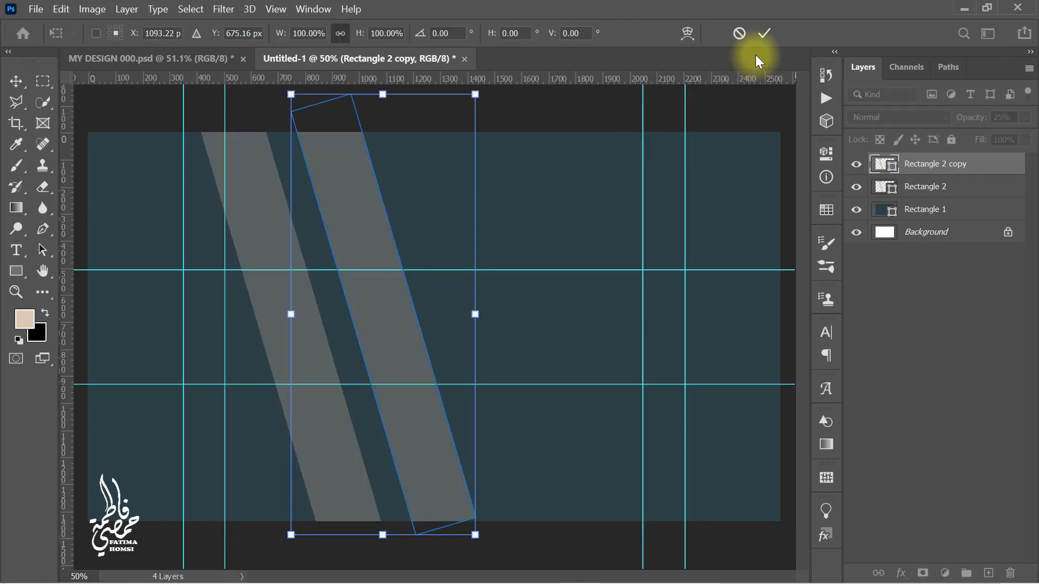
pyautogui.click(764, 32)
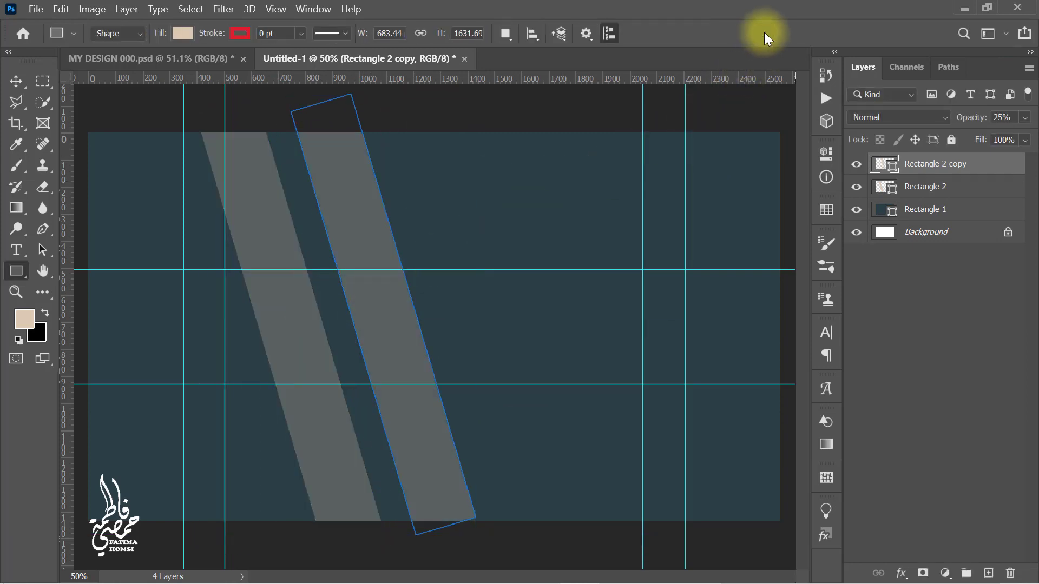
pyautogui.click(17, 81)
pyautogui.moveTo(350, 202); pyautogui.dragTo(355, 215)
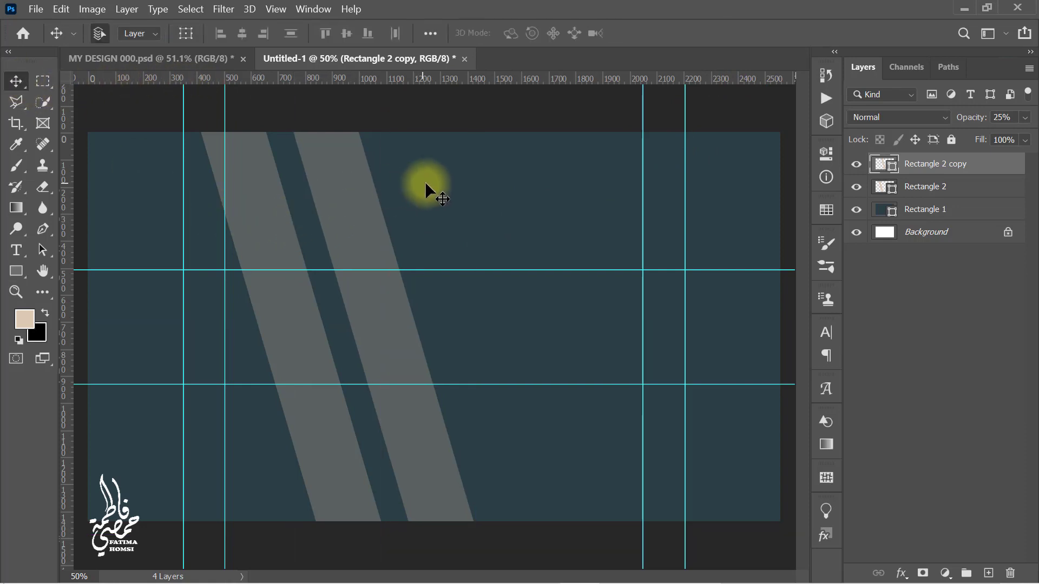
# Draw a four-sided Pen shape of about 1888 × 1678 px covering the canvas's right part, with its left edge slanting across the stripes
pyautogui.click(44, 229)
pyautogui.click(470, 98)
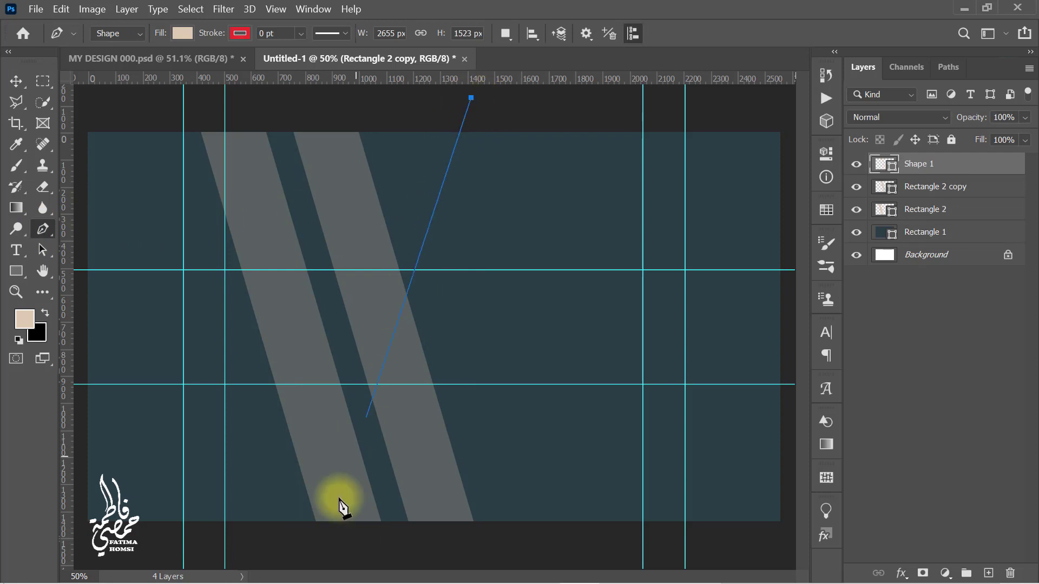
pyautogui.click(279, 551)
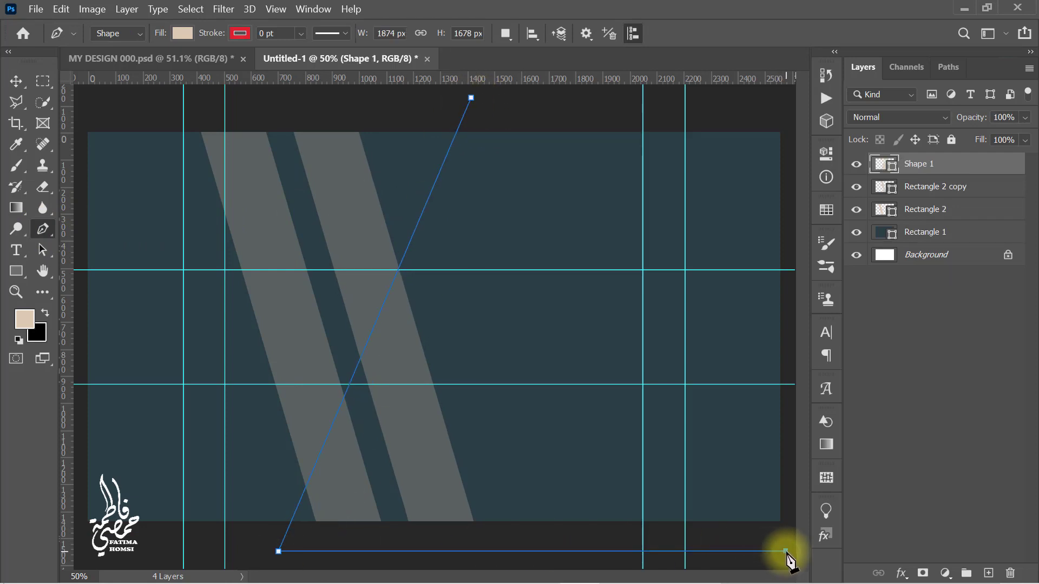
pyautogui.click(785, 551)
pyautogui.click(789, 99)
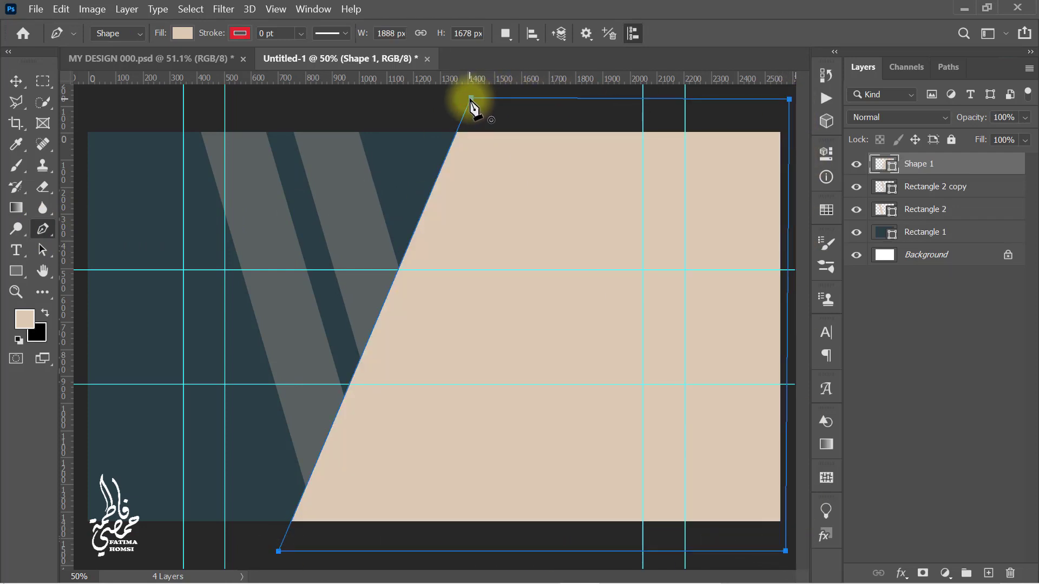
pyautogui.click(470, 99)
pyautogui.press('Return')
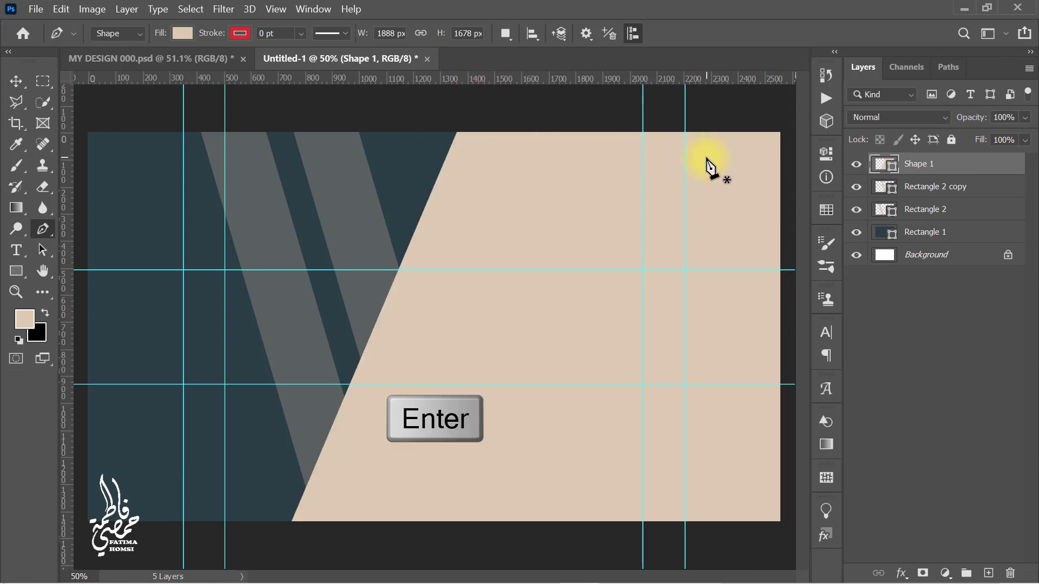
# Set the slanted shape's fill color to 30464c and its layer opacity to 70%
pyautogui.doubleClick(878, 167)
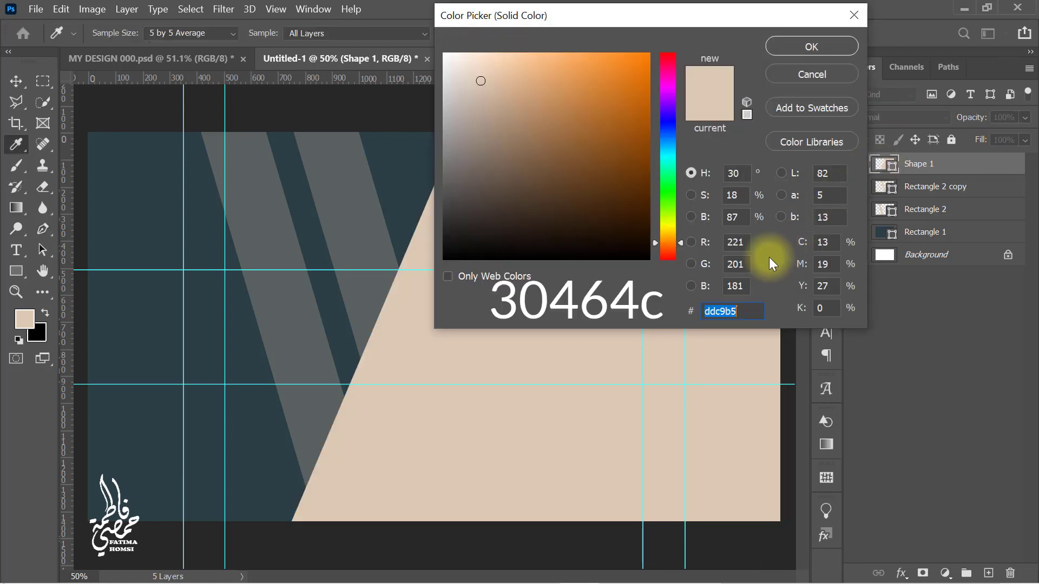
pyautogui.write('30464c')
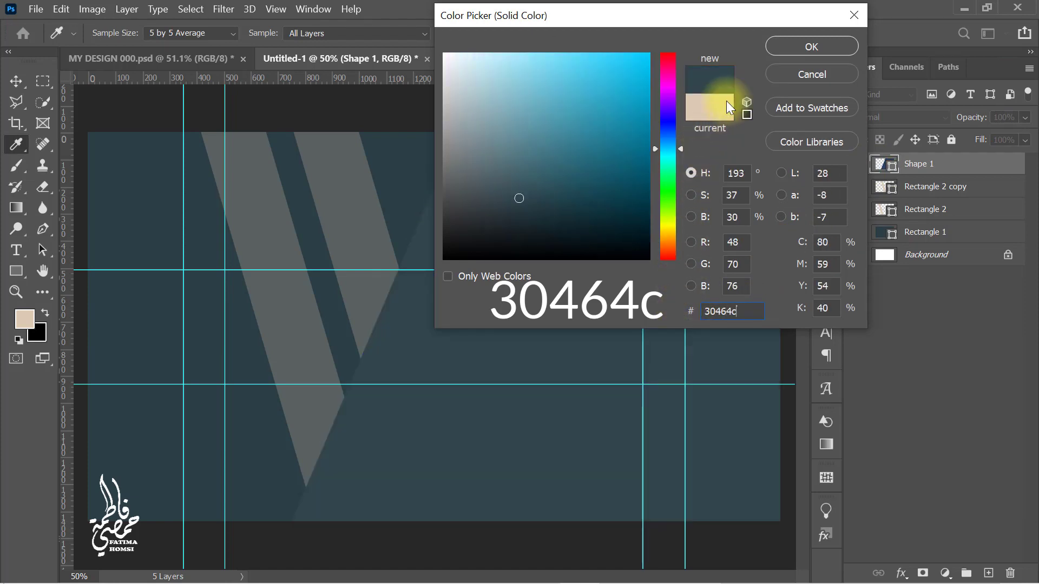
pyautogui.click(774, 44)
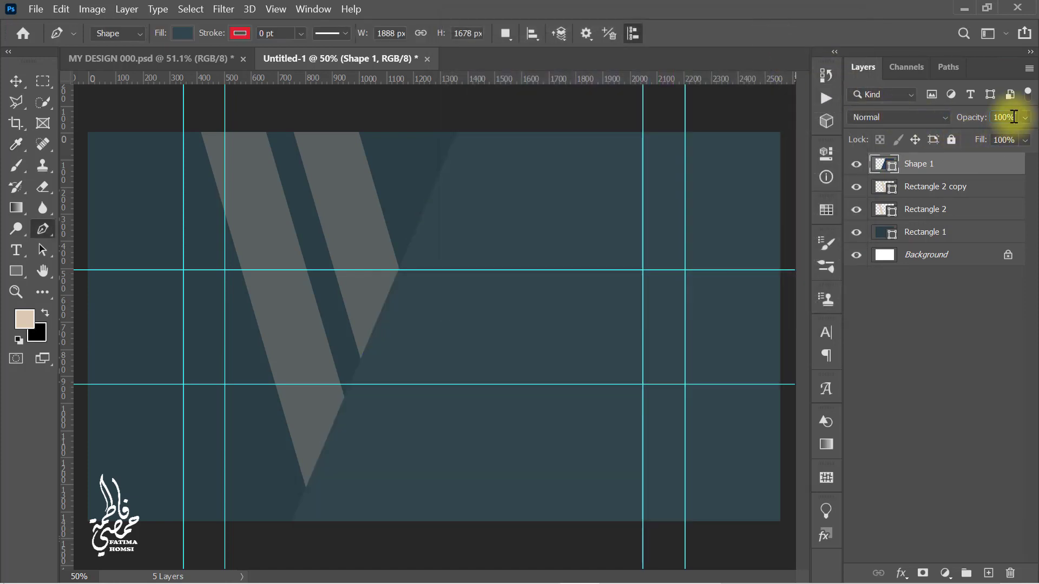
pyautogui.click(1013, 117)
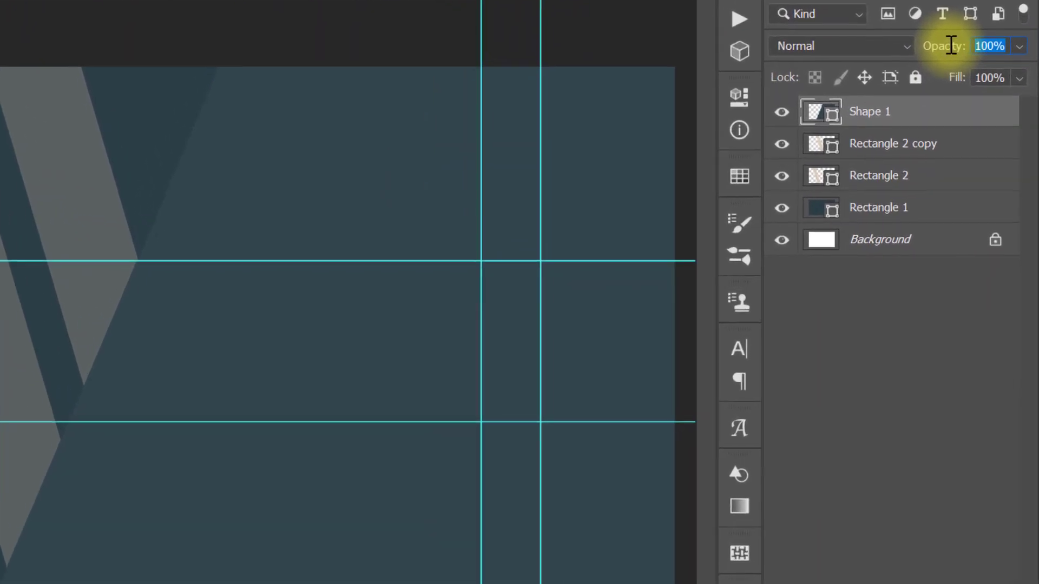
pyautogui.write('7')
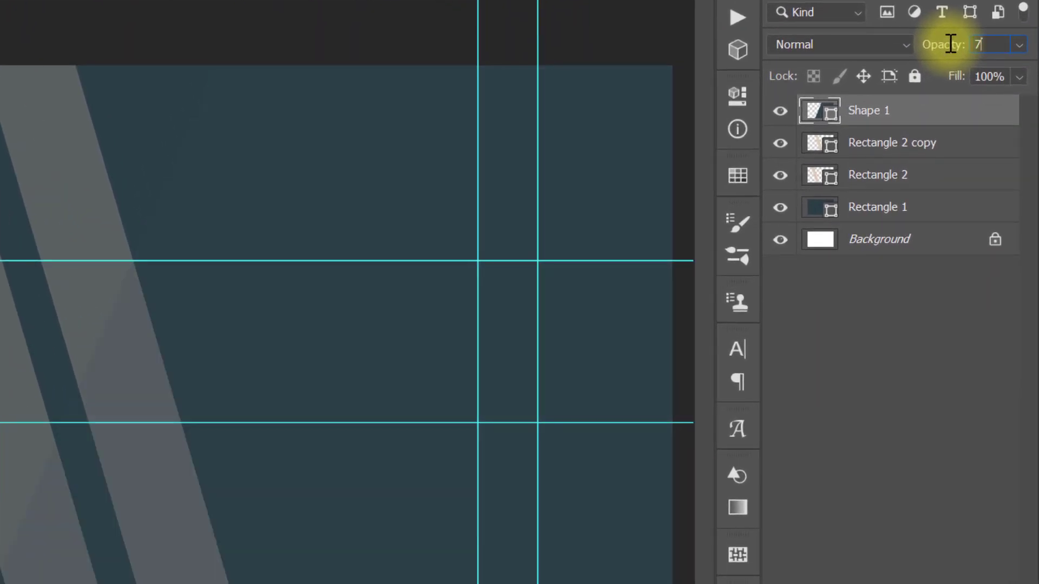
pyautogui.write('0')
pyautogui.press('Return')
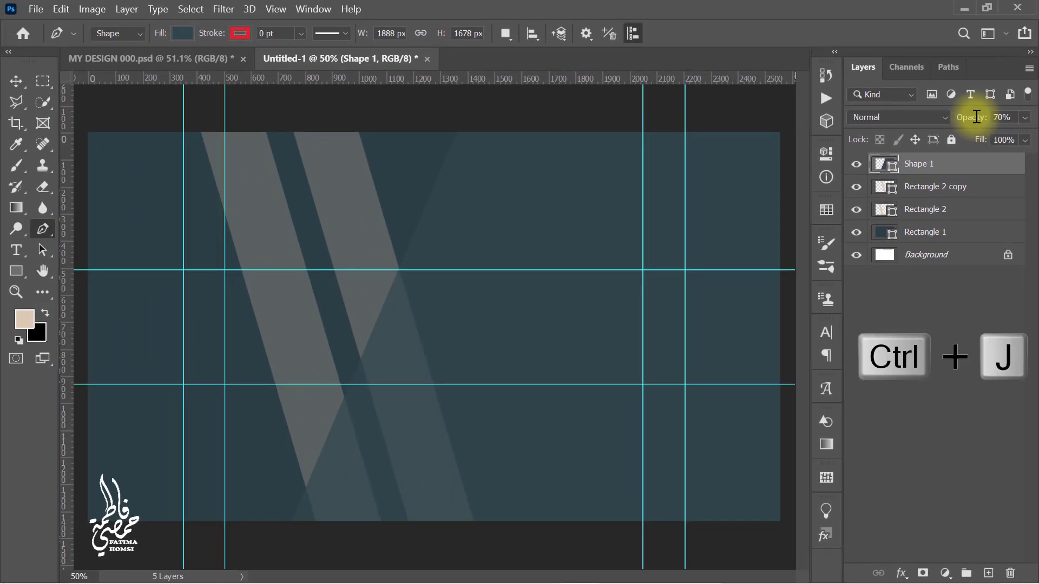
# Duplicate the slanted shape, then set the copy's fill color to 2d4249 and its opacity to 100%
pyautogui.hotkey('ctrl', 'j')
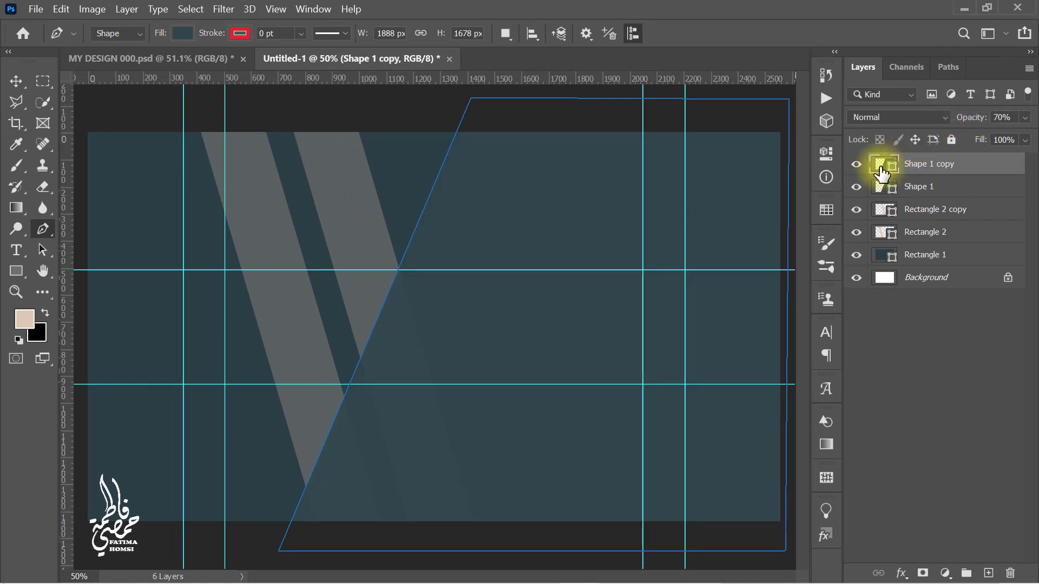
pyautogui.doubleClick(882, 165)
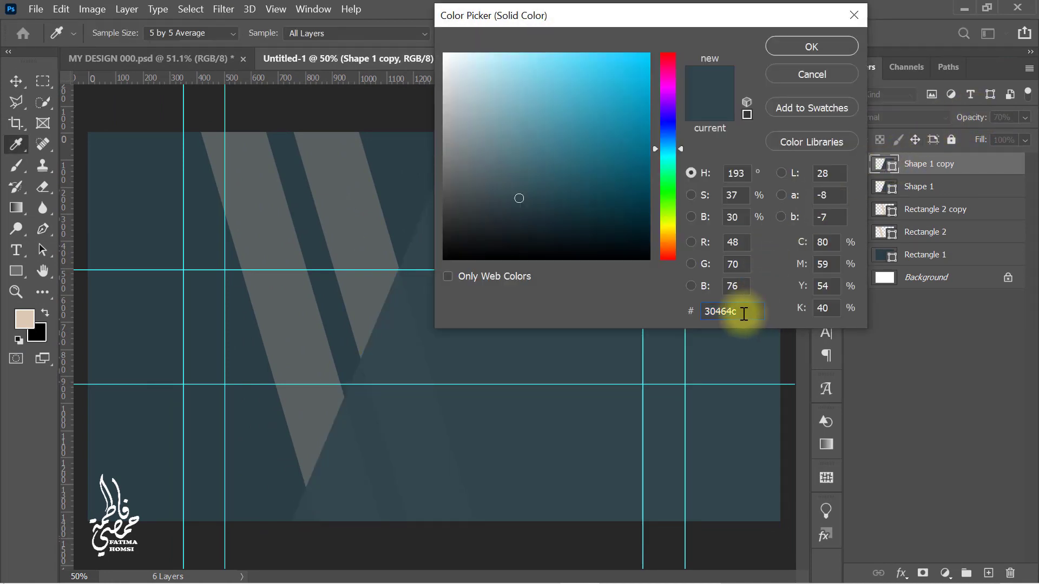
pyautogui.write('2d4249')
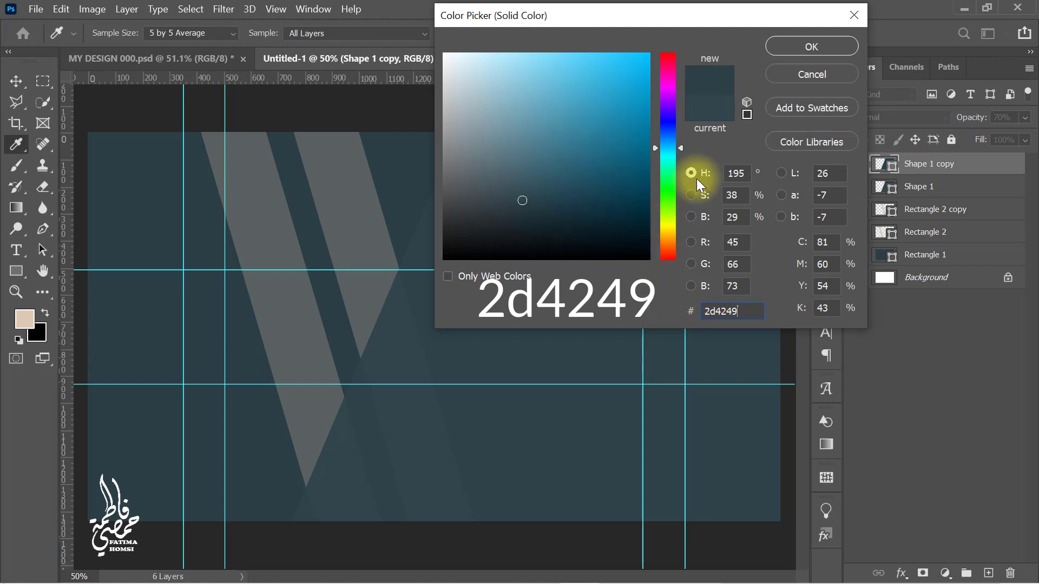
pyautogui.click(787, 43)
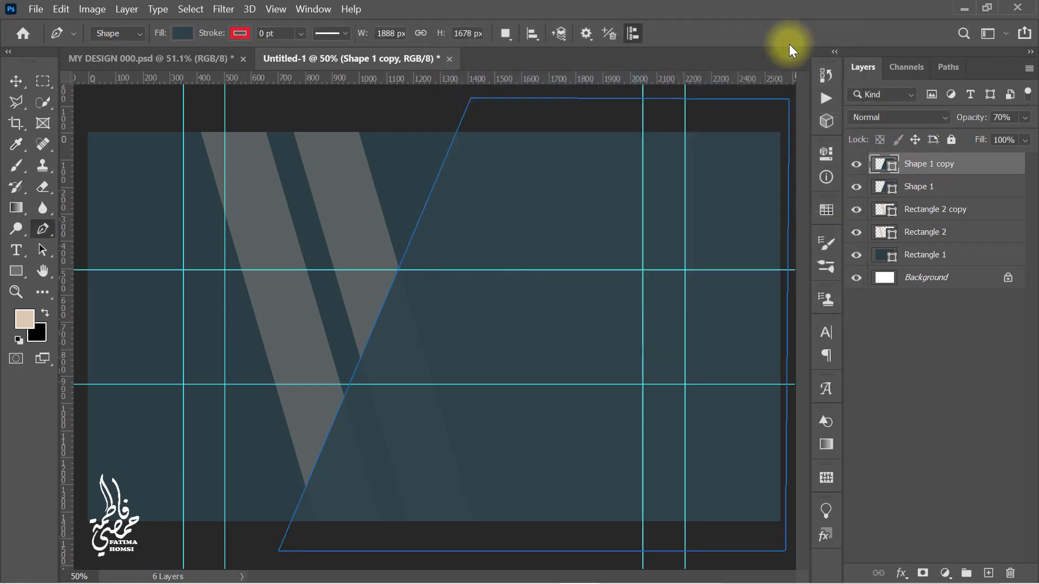
pyautogui.moveTo(963, 119); pyautogui.dragTo(1036, 118)
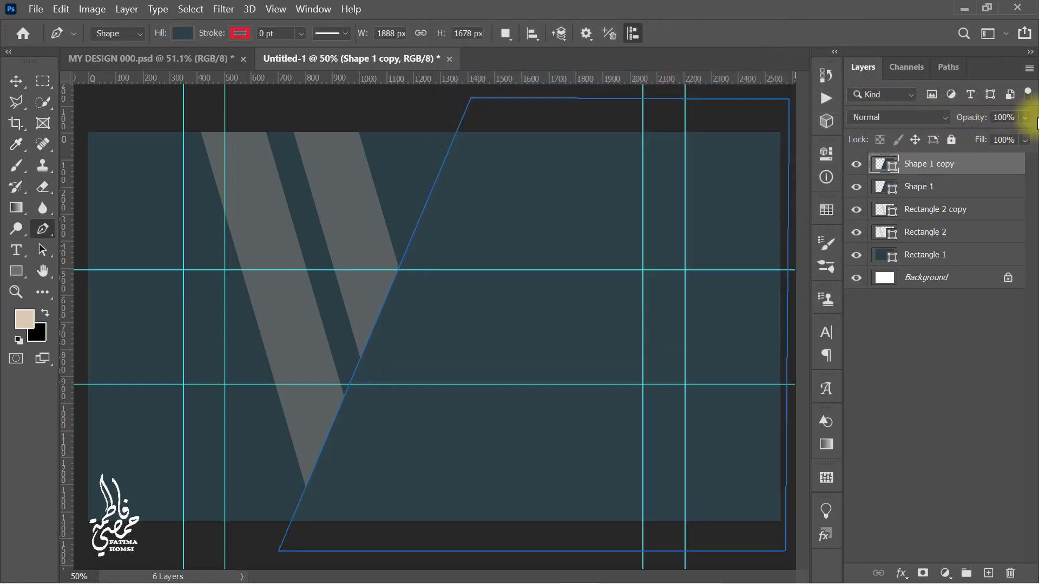
# Move the slanted shape's copy horizontally to the right, to an X position of about 2037 px
pyautogui.hotkey('ctrl', 't')
pyautogui.moveTo(551, 323); pyautogui.dragTo(654, 323)
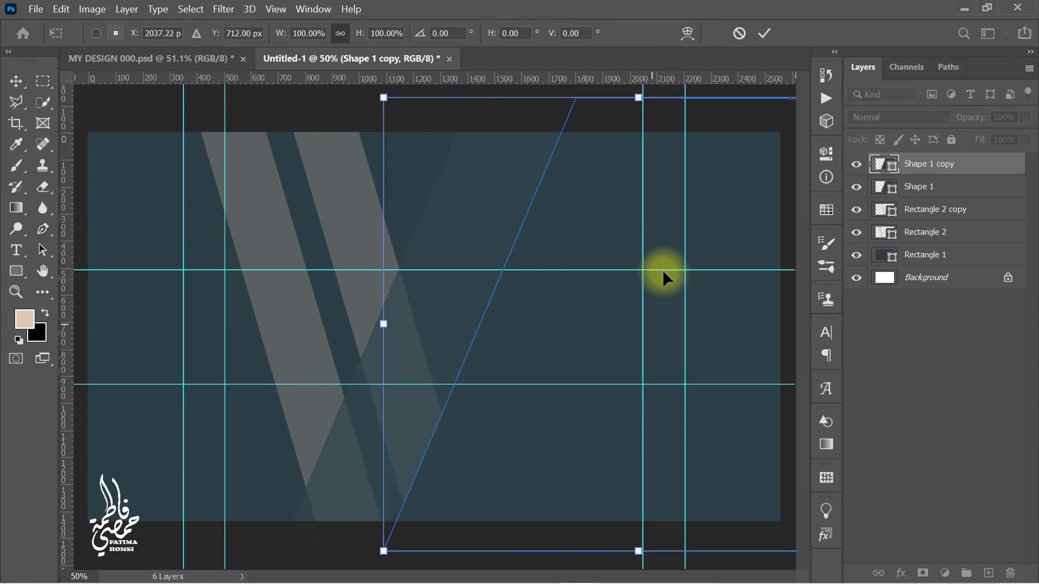
pyautogui.click(761, 31)
pyautogui.press('Return')
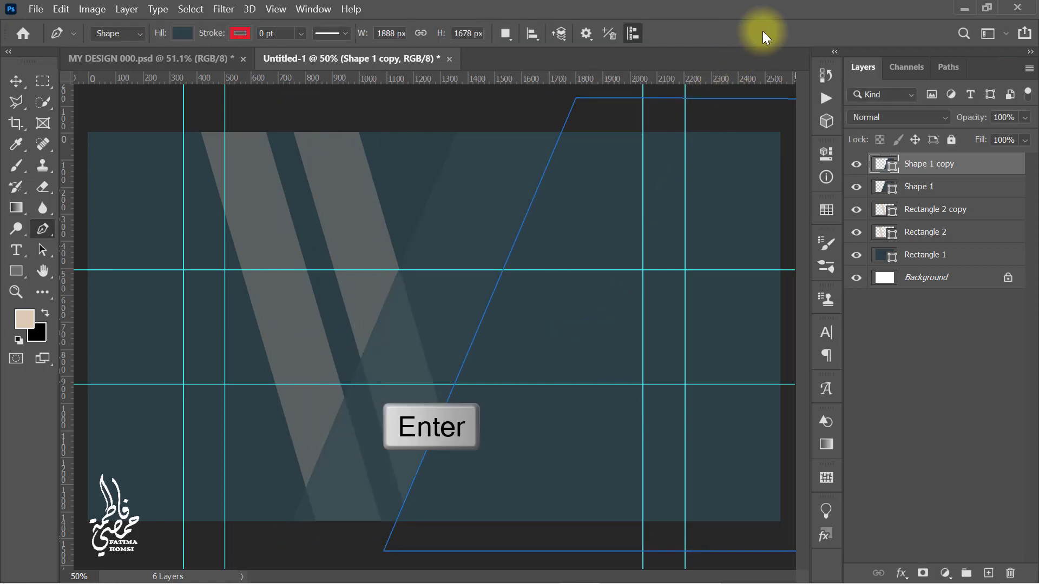
# Group all the shape layers under the name BACKGROUND and delete the original white Background layer
pyautogui.keyDown('shift'); pyautogui.click(965, 263); pyautogui.keyUp('shift')
pyautogui.hotkey('ctrl', 'g')
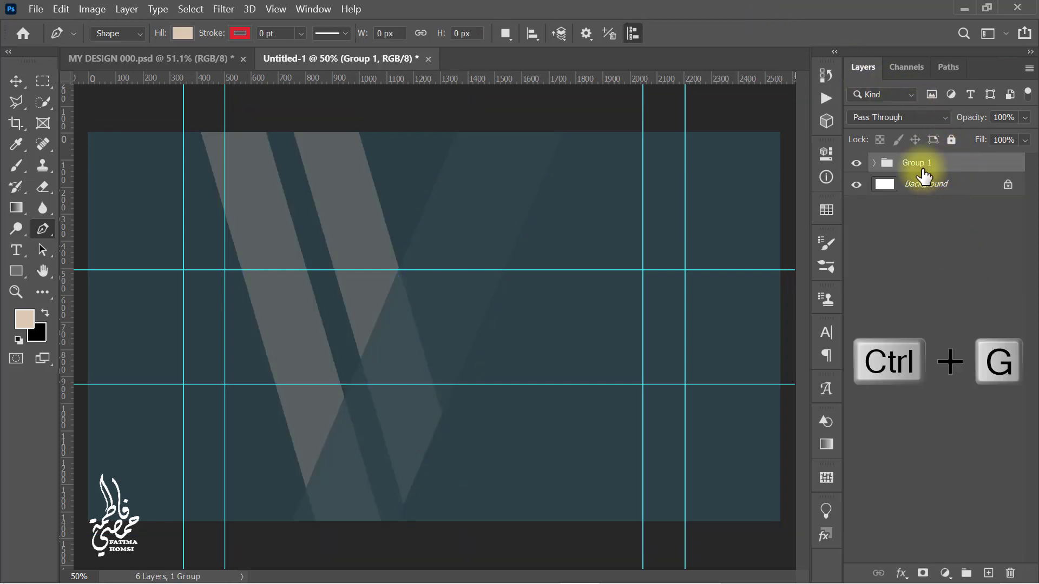
pyautogui.doubleClick(918, 163)
pyautogui.write('BACKGROUND')
pyautogui.press('Return')
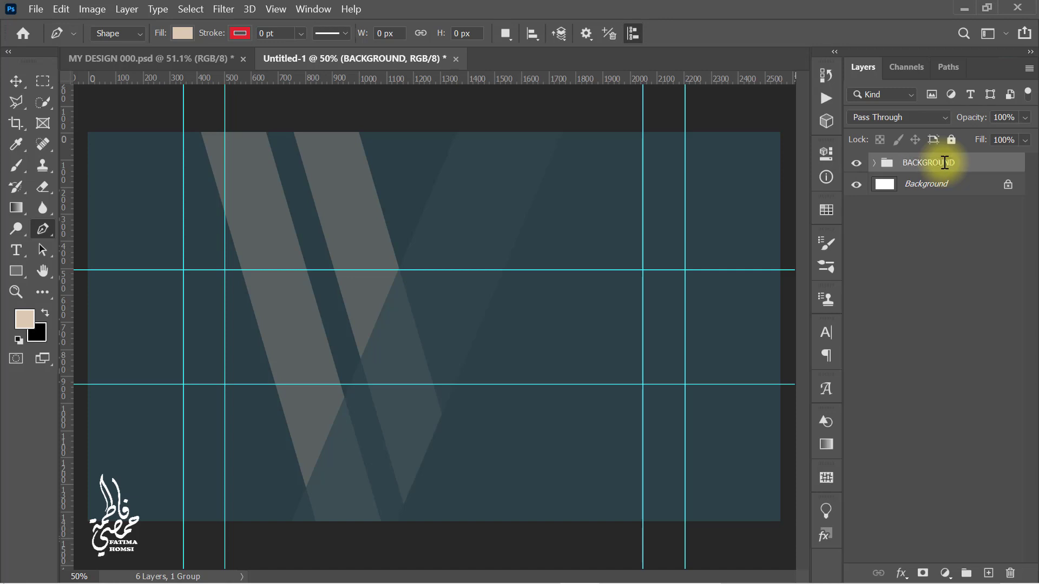
pyautogui.click(1007, 186)
pyautogui.moveTo(993, 192); pyautogui.dragTo(1010, 573)
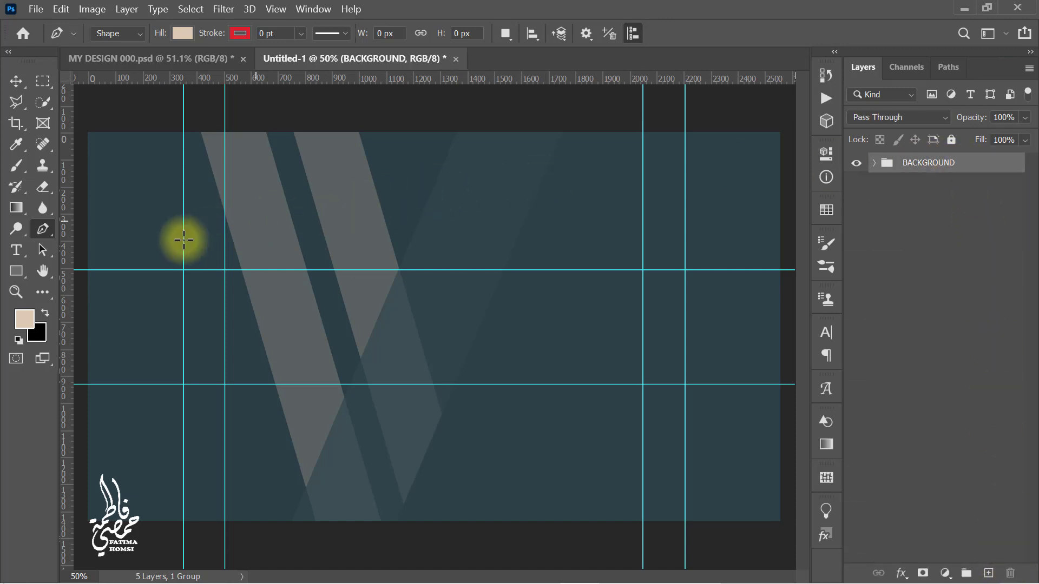
# Add the centered two-line text NEW VIDEO / EVERY MONDAY over the stripes, using the text color ddc9b5
pyautogui.click(17, 250)
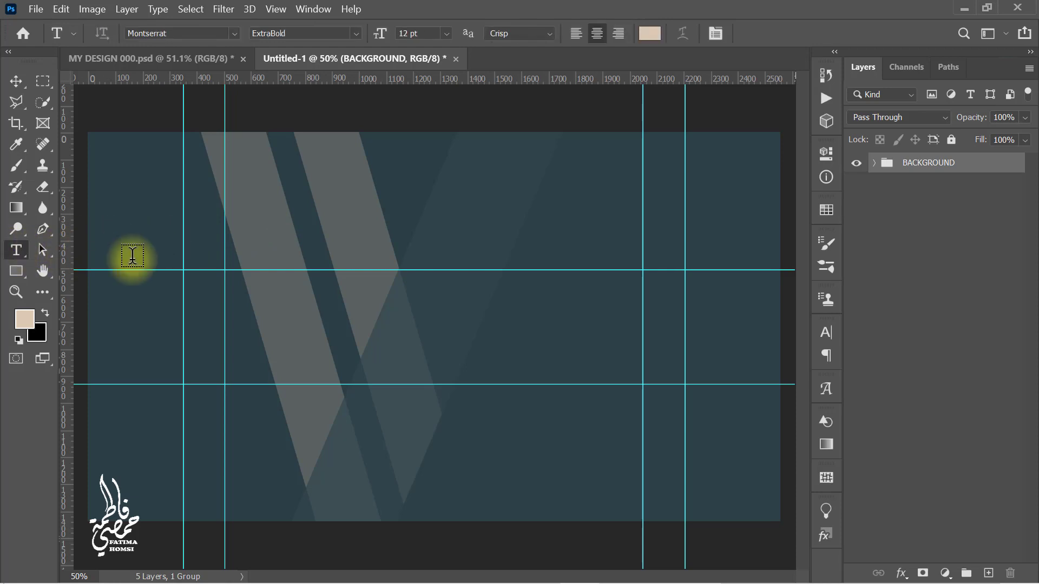
pyautogui.click(322, 235)
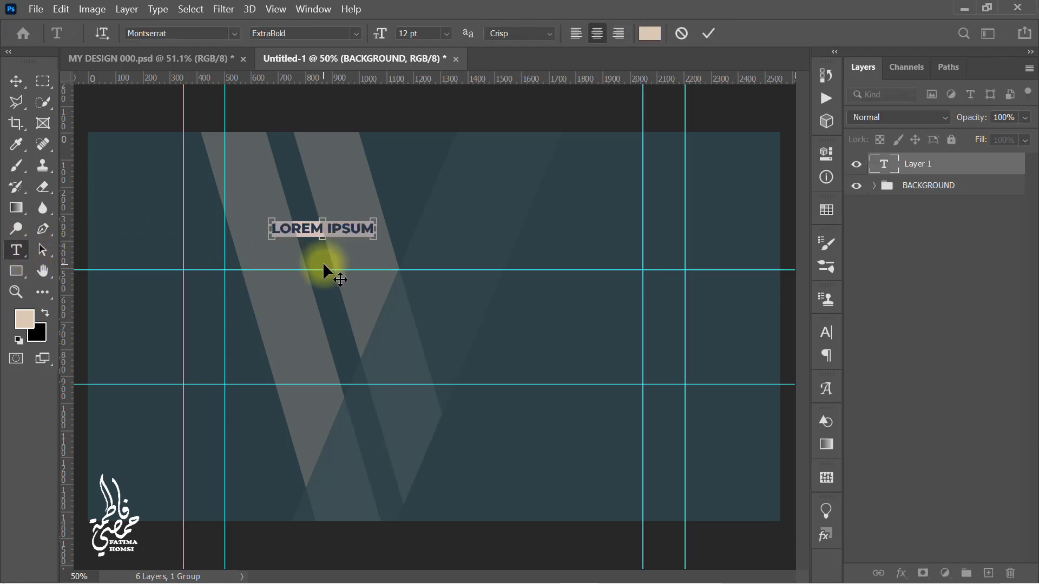
pyautogui.write('NEW VIDEO EVERY MONDAY')
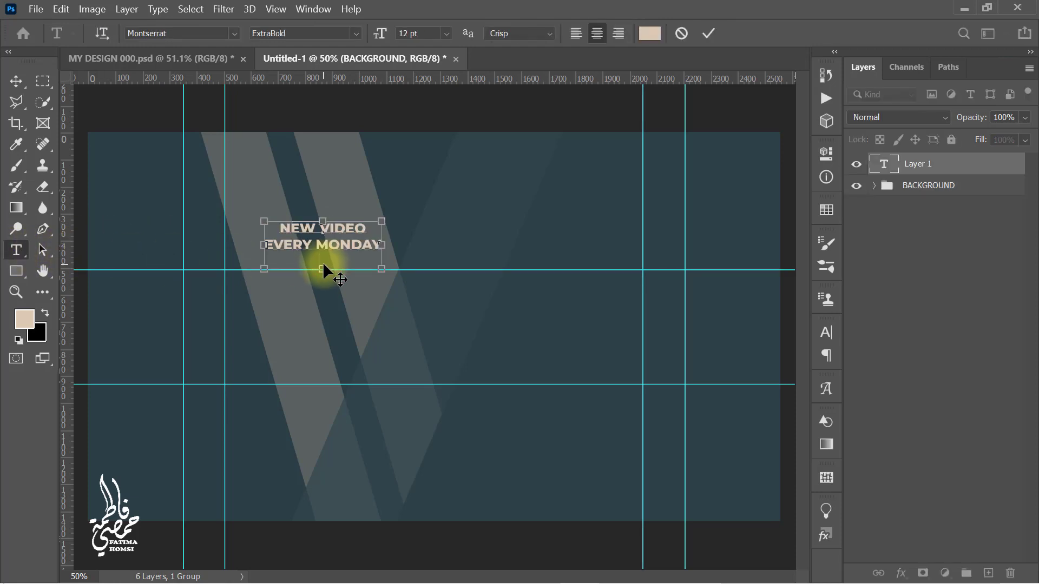
pyautogui.click(709, 32)
pyautogui.click(650, 33)
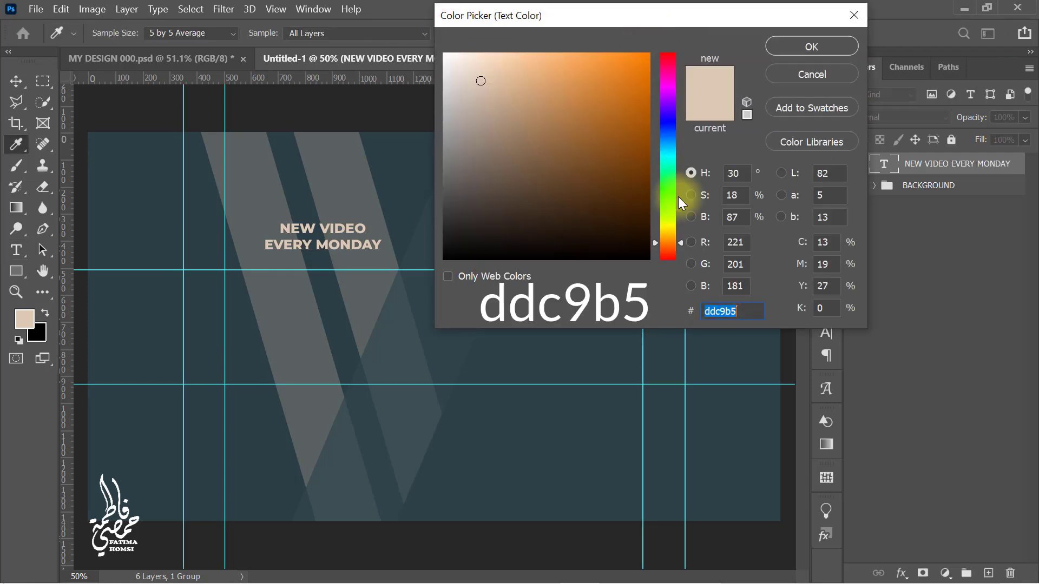
pyautogui.moveTo(750, 314); pyautogui.dragTo(657, 313)
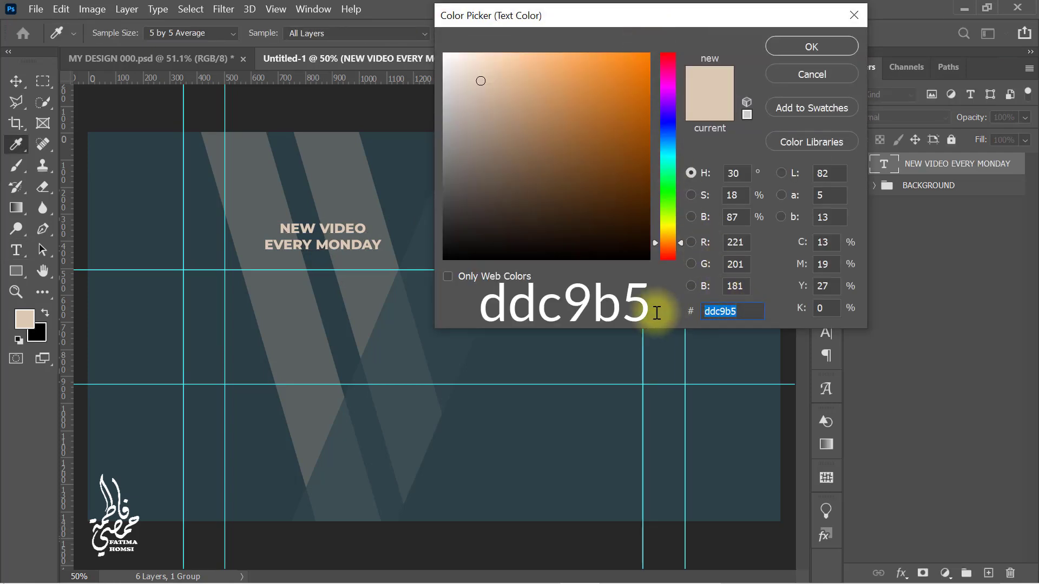
pyautogui.click(797, 48)
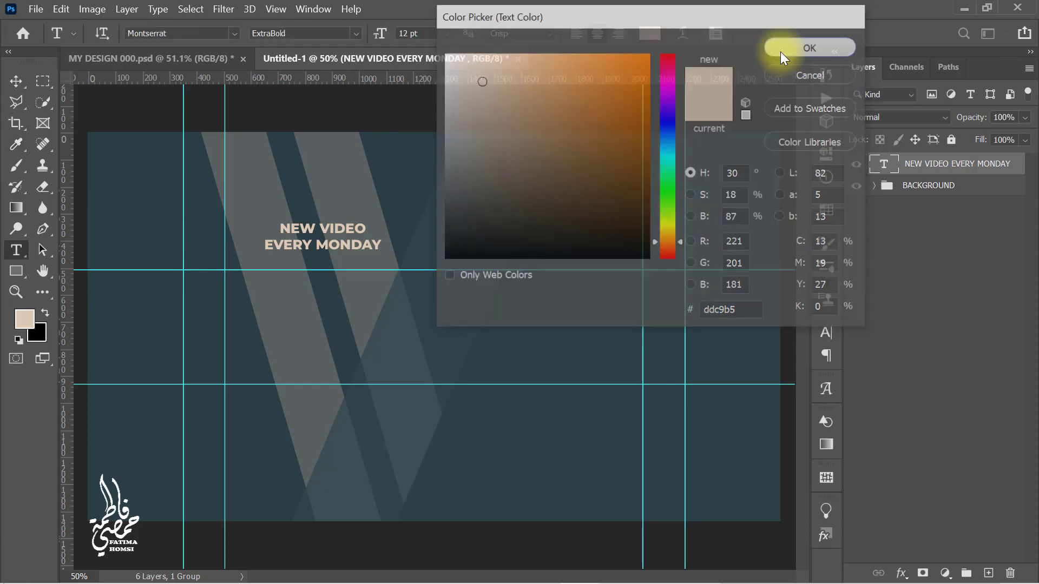
# Set the font of the NEW VIDEO EVERY MONDAY text to Arial Bold
pyautogui.click(225, 36)
pyautogui.write('ARIAL')
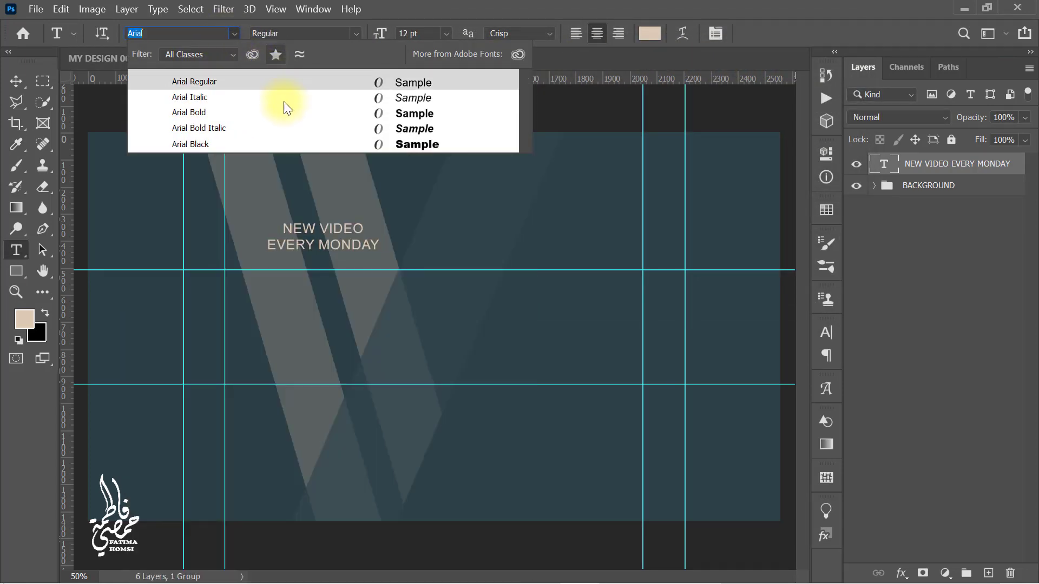
pyautogui.click(281, 112)
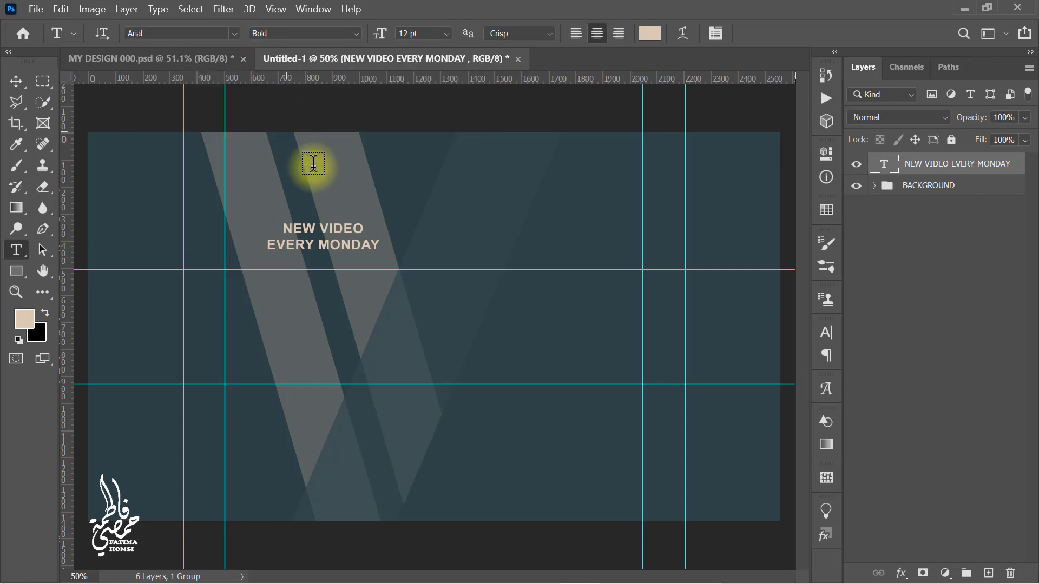
# Move the NEW VIDEO EVERY MONDAY text into the left of the central safe area, at about X 751.5 px, Y 712 px
pyautogui.hotkey('ctrl', 't')
pyautogui.moveTo(334, 242); pyautogui.dragTo(303, 318)
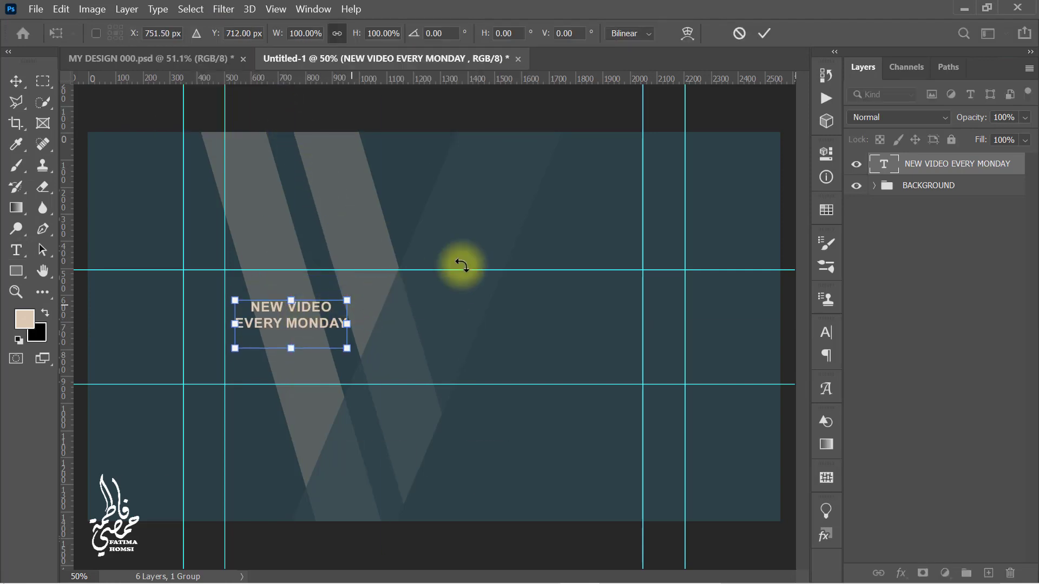
pyautogui.click(763, 34)
pyautogui.hotkey('ctrl', '0')
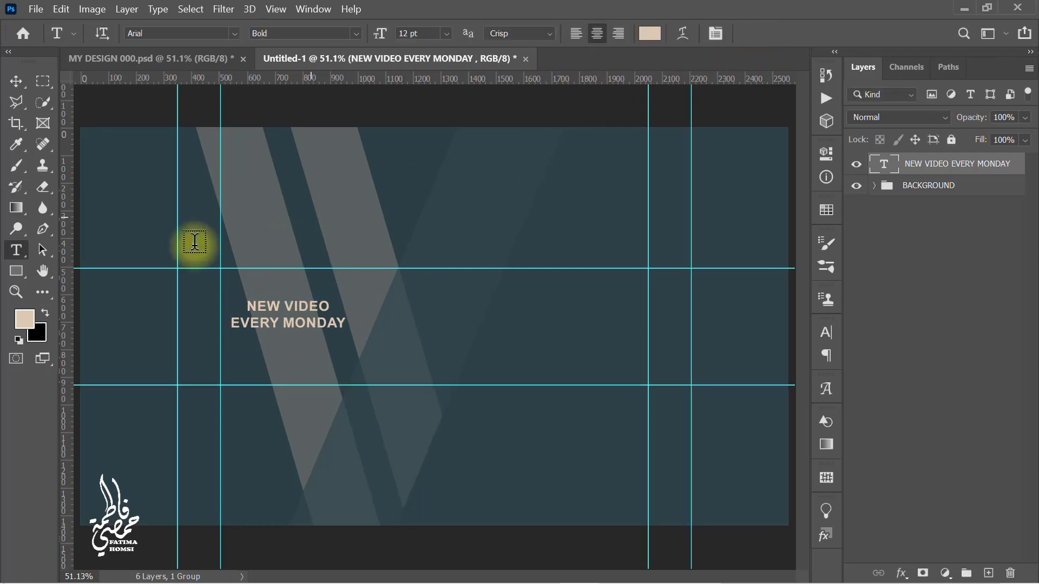
# Draw a beige rectangle about 288 × 73 px just below the EVERY MONDAY line and round its corners
pyautogui.click(16, 271)
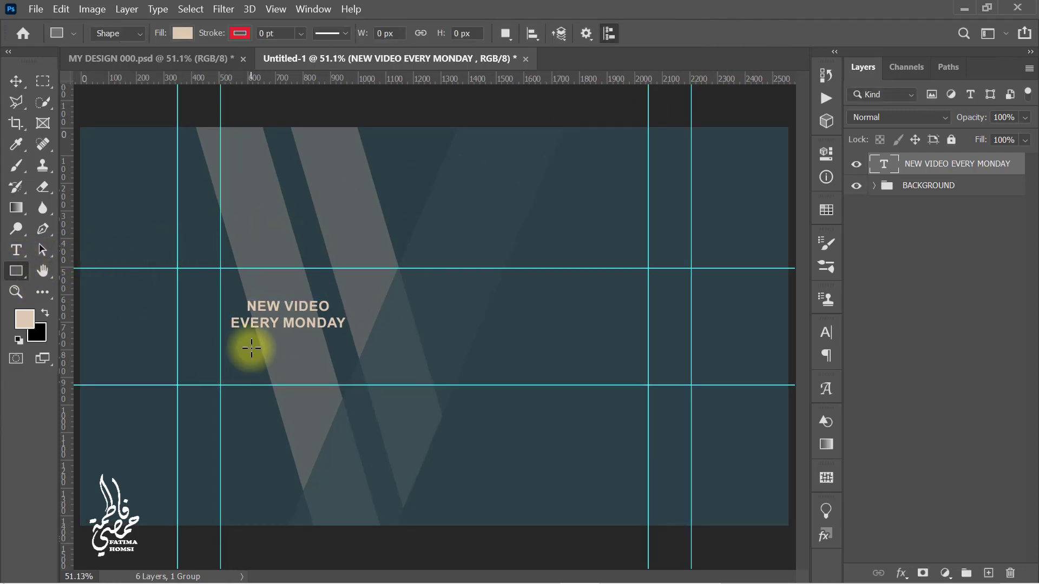
pyautogui.moveTo(242, 340); pyautogui.dragTo(322, 360)
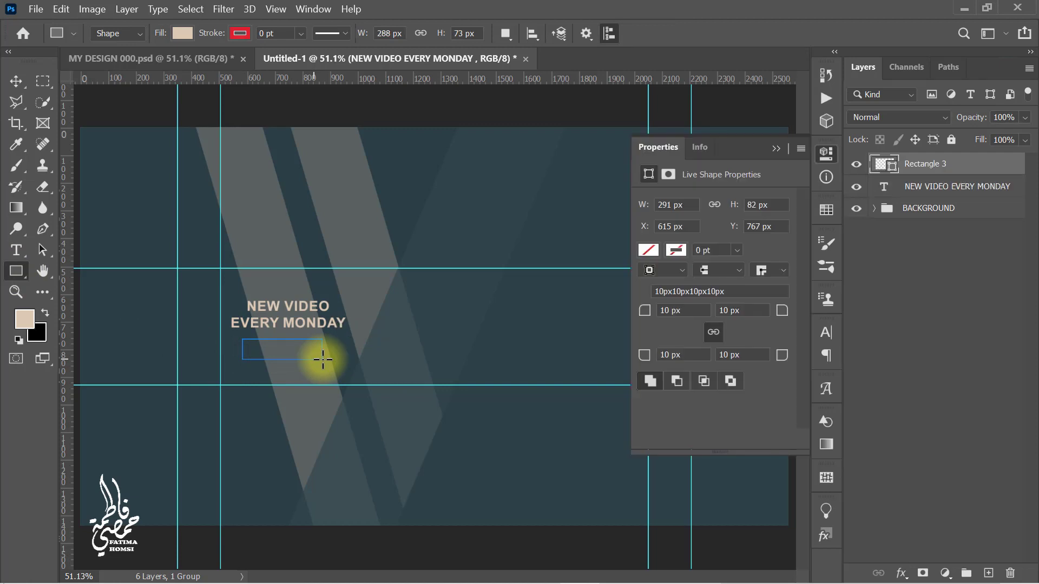
pyautogui.click(674, 310)
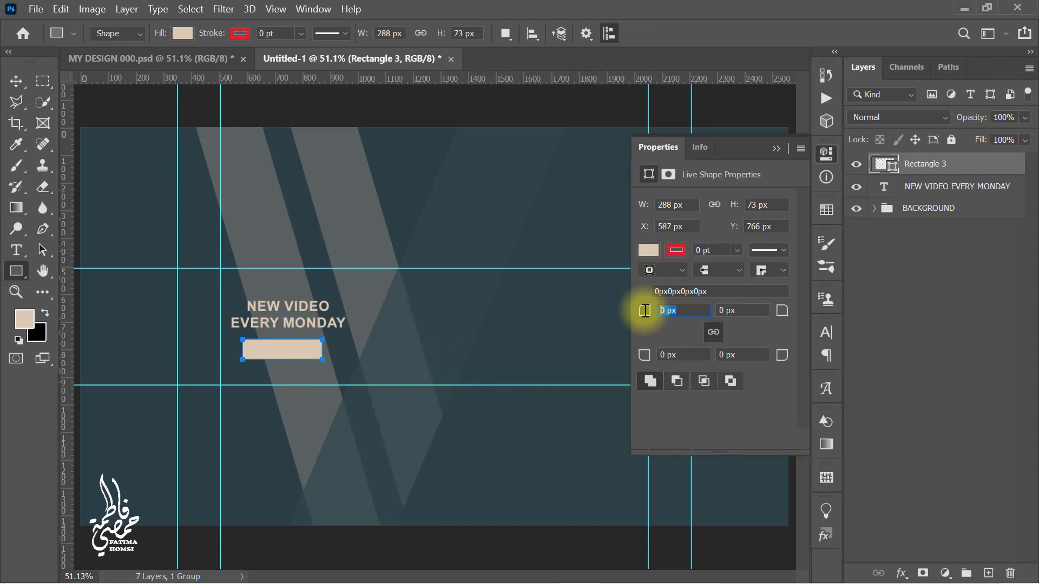
pyautogui.click(776, 148)
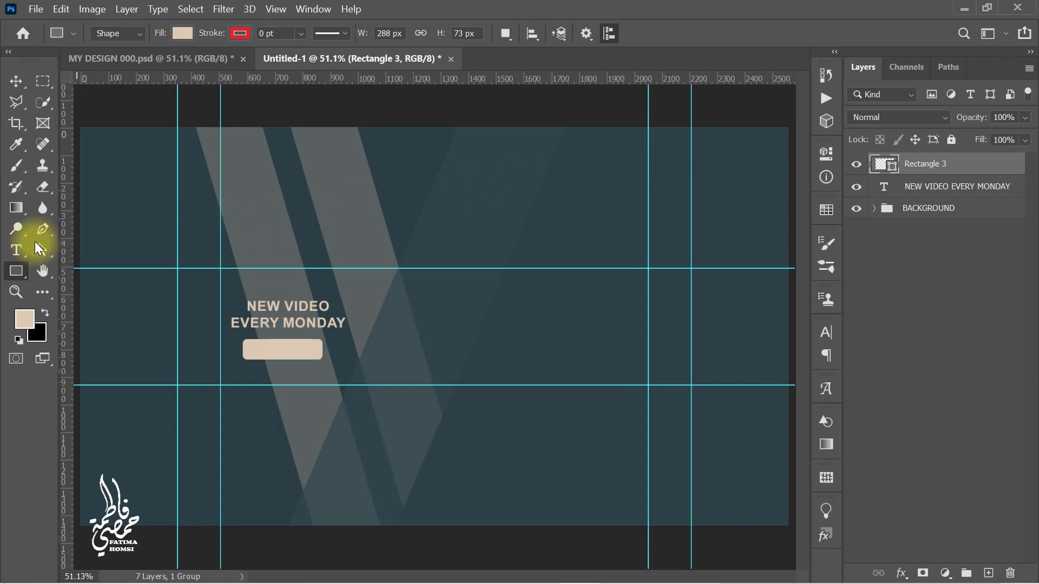
# Add the text 18.00 above the safe area and color it 2b3e45, sampled from the banner's dark background
pyautogui.click(16, 250)
pyautogui.click(375, 202)
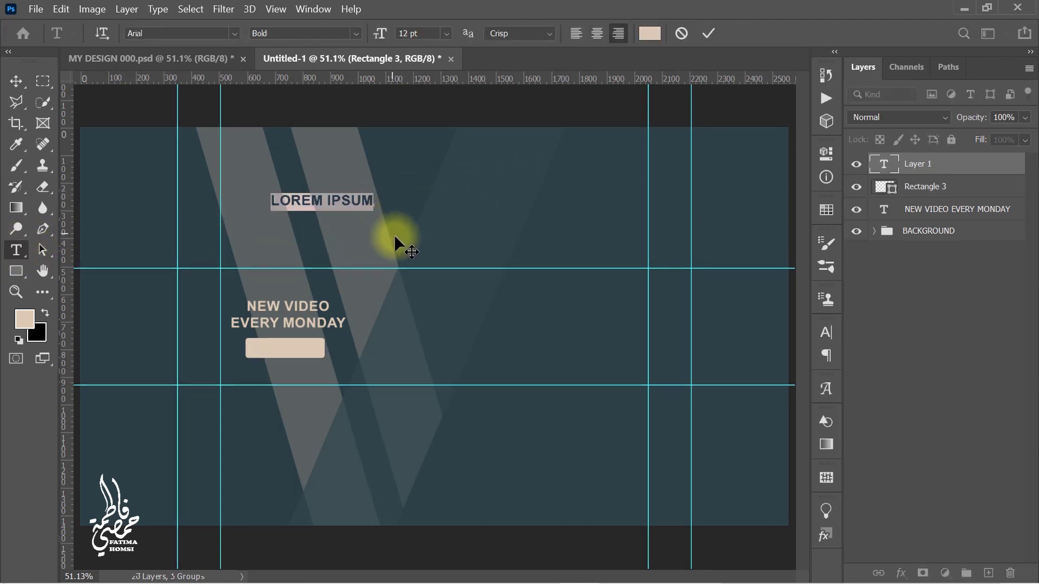
pyautogui.write('18.00')
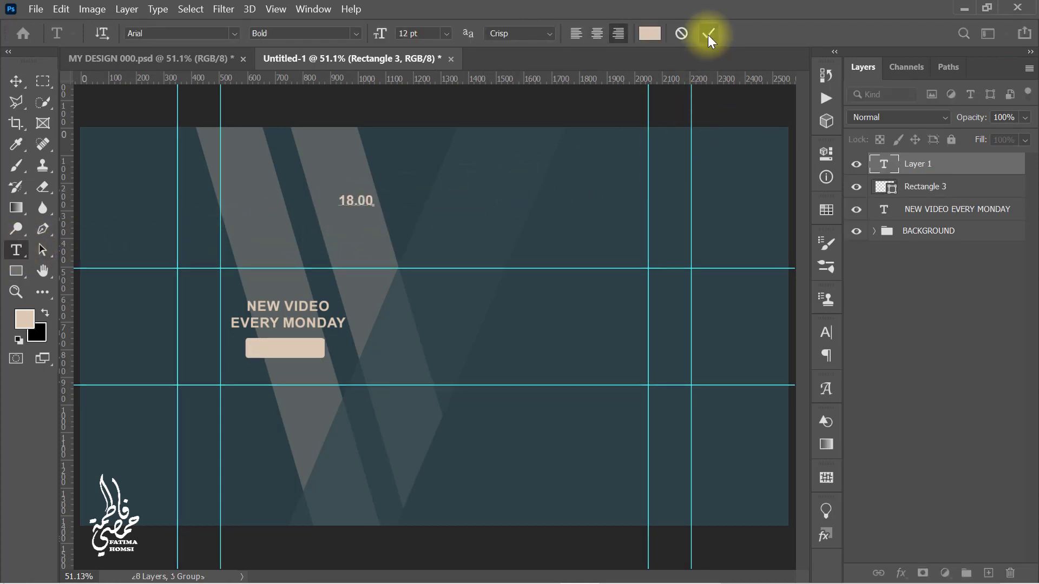
pyautogui.click(708, 34)
pyautogui.click(649, 33)
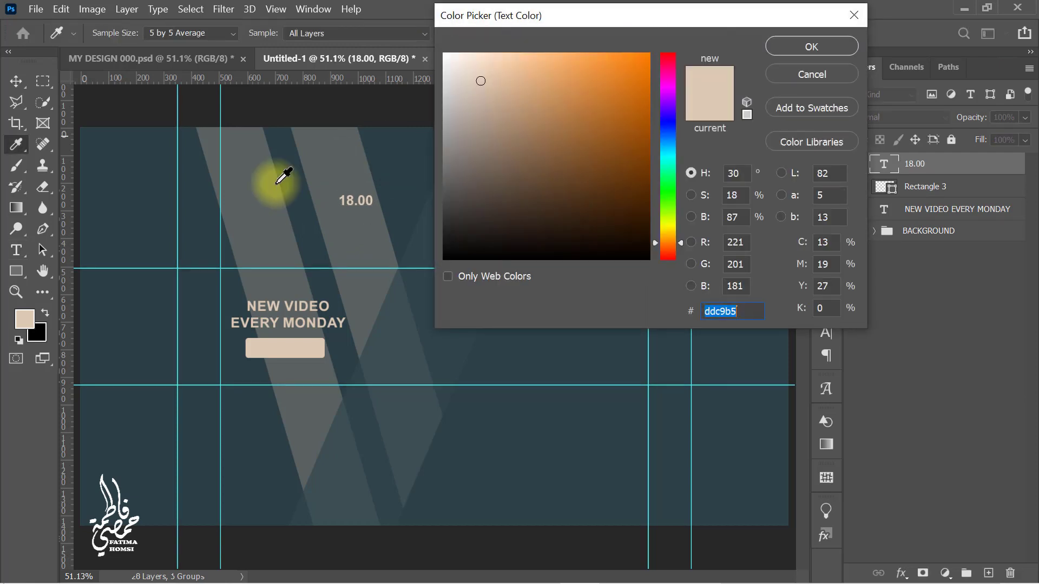
pyautogui.click(138, 210)
pyautogui.click(815, 48)
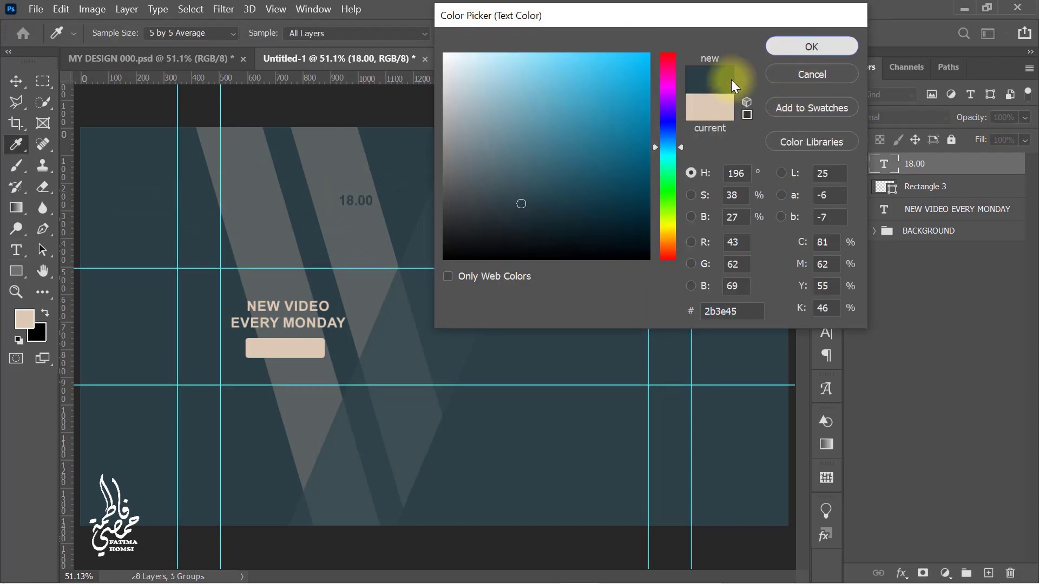
# Move the 18.00 text onto the left part of the beige rounded rectangle, at about X 689 px, Y 797 px
pyautogui.scroll(7, 302, 289)
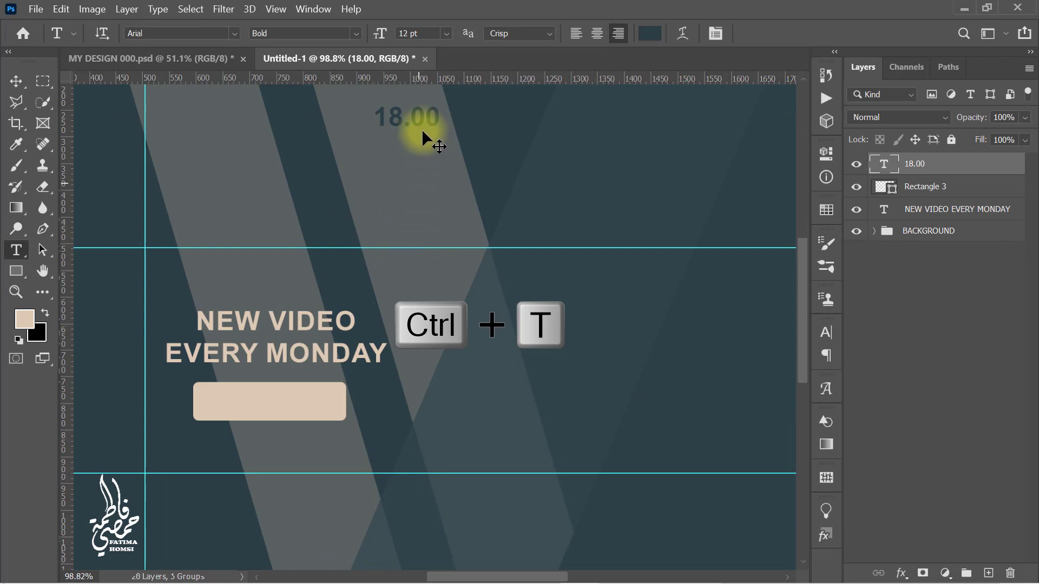
pyautogui.hotkey('ctrl', 't')
pyautogui.moveTo(413, 121); pyautogui.dragTo(249, 405)
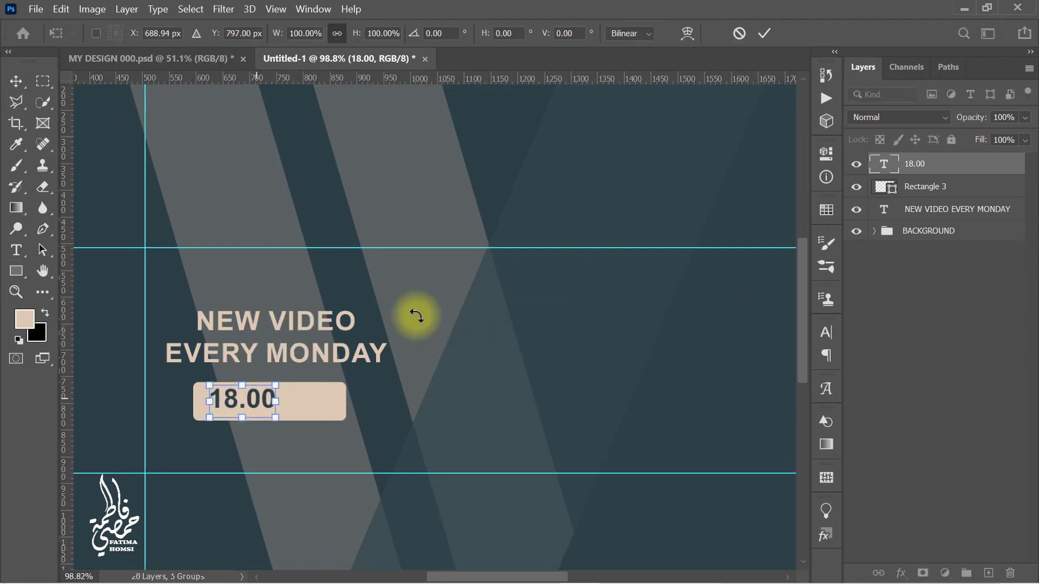
pyautogui.click(764, 33)
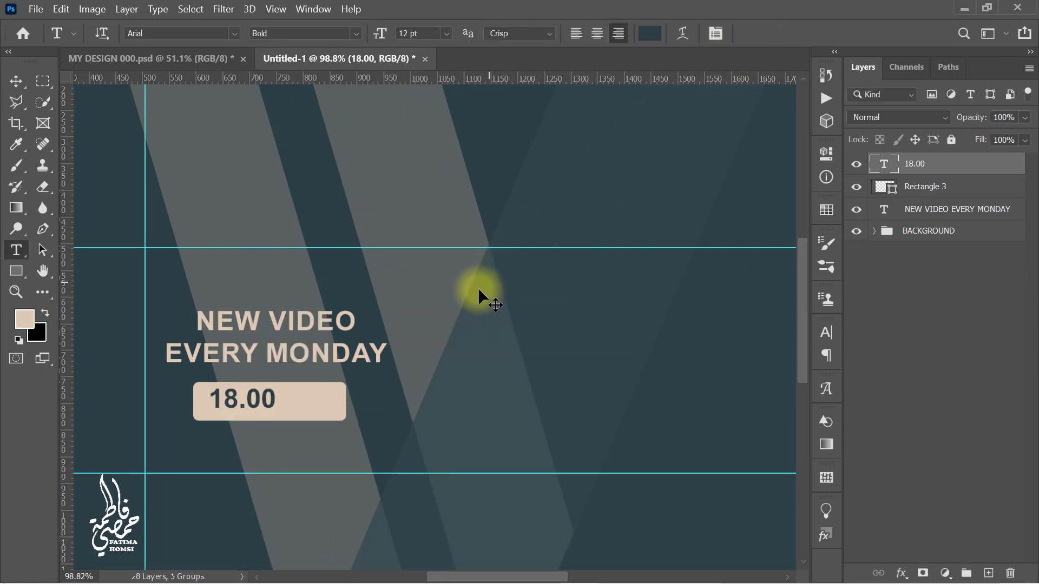
# Add the text AM and place it beside 18.00 on the beige rectangle, at about X 805 px, Y 797 px
pyautogui.click(456, 336)
pyautogui.write('AM')
pyautogui.hotkey('ctrl', 'Return')
pyautogui.hotkey('ctrl', 't')
pyautogui.moveTo(353, 395); pyautogui.dragTo(289, 417)
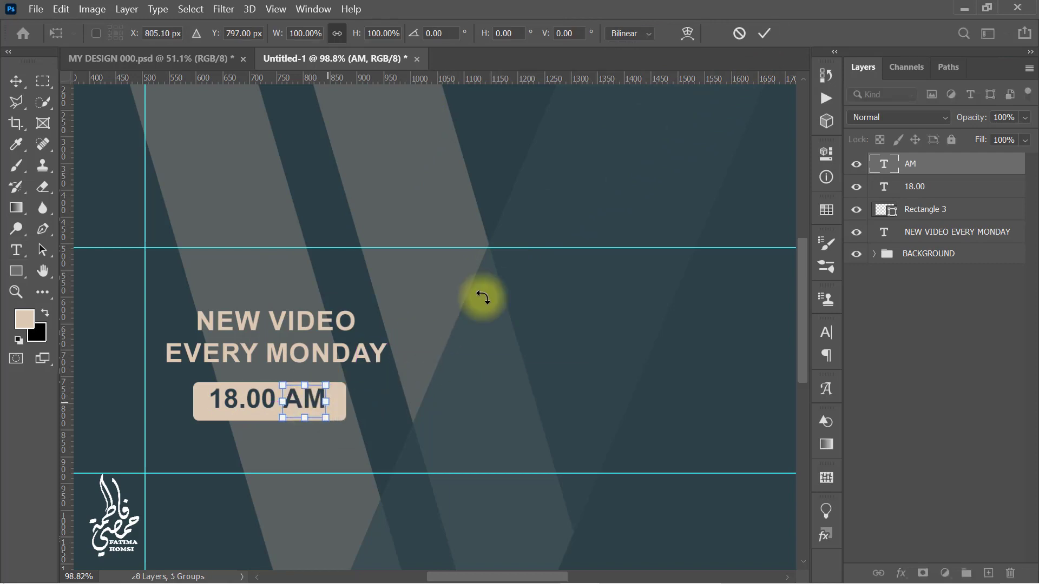
pyautogui.click(764, 33)
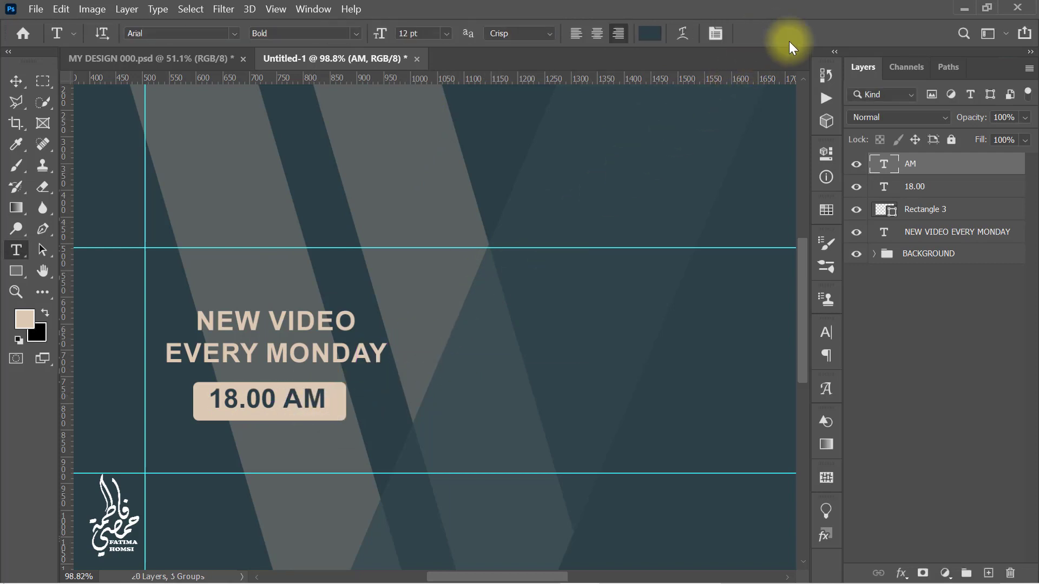
# Move the AM and 18.00 texts together slightly down and left inside the beige rectangle, to about X 726 px, Y 797 px
pyautogui.keyDown('shift'); pyautogui.click(981, 195); pyautogui.keyUp('shift')
pyautogui.hotkey('ctrl', 't')
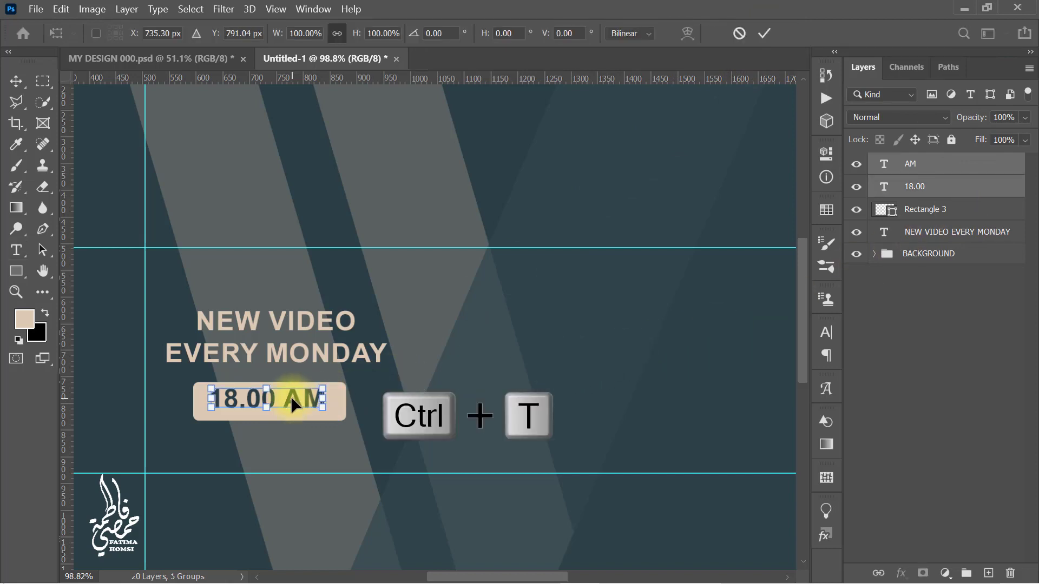
pyautogui.moveTo(292, 404); pyautogui.dragTo(288, 408)
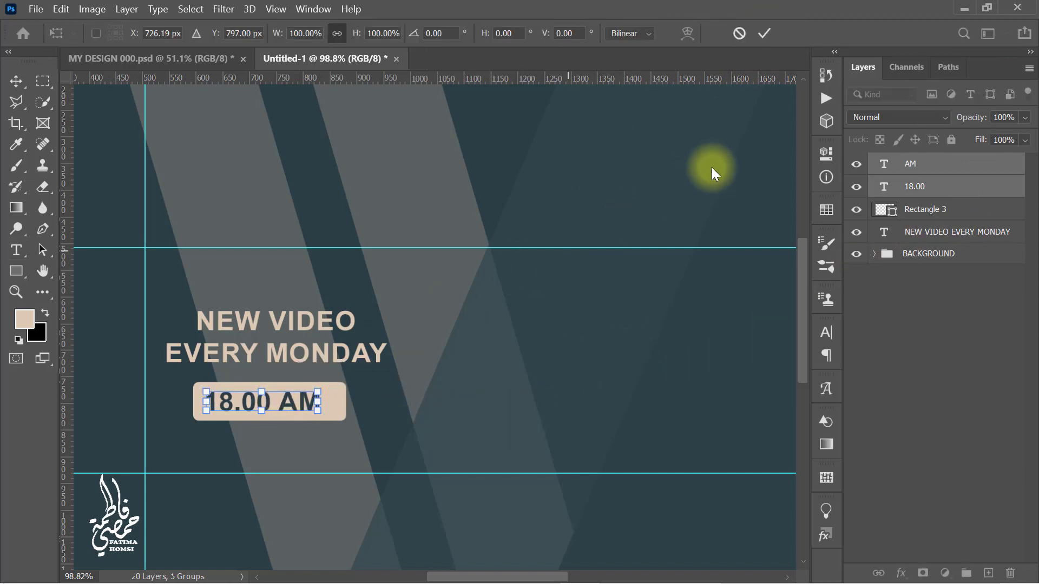
pyautogui.click(763, 34)
# Scale the beige rectangle behind the time text down to about 97.3%
pyautogui.scroll(-3, 584, 162)
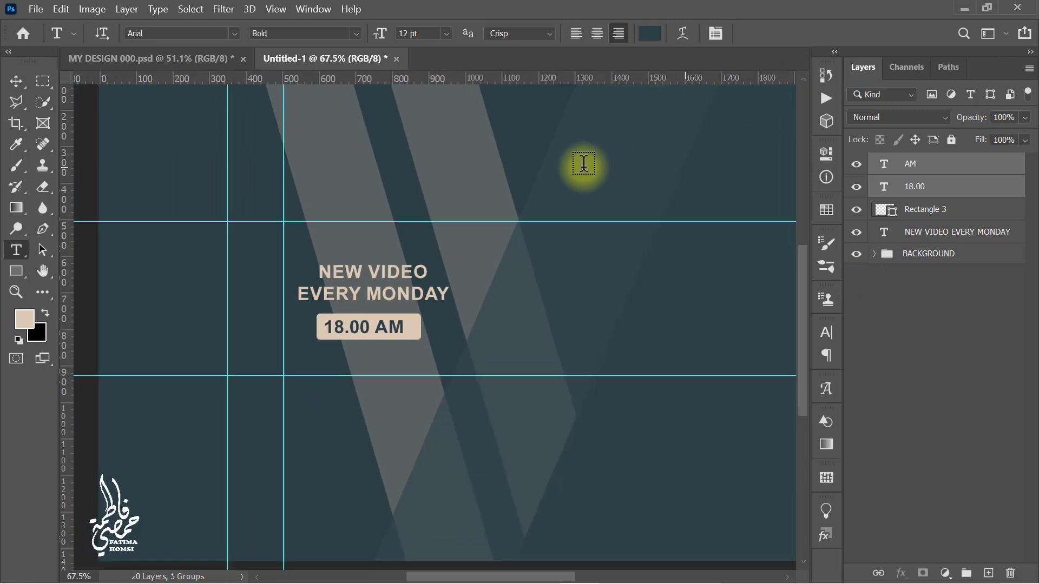
pyautogui.scroll(-2, 583, 162)
pyautogui.click(922, 209)
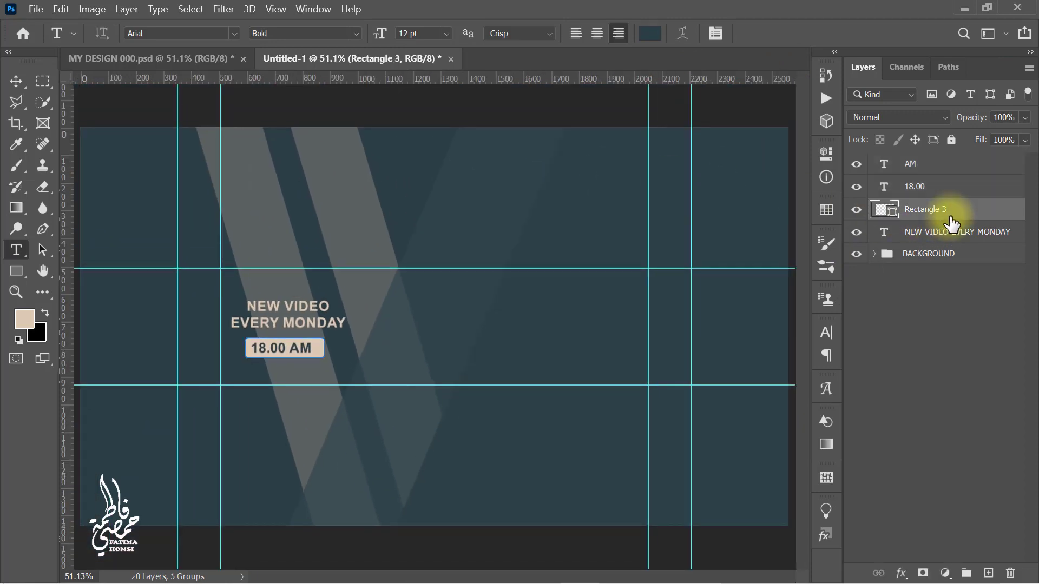
pyautogui.scroll(4, 231, 372)
pyautogui.hotkey('ctrl', 't')
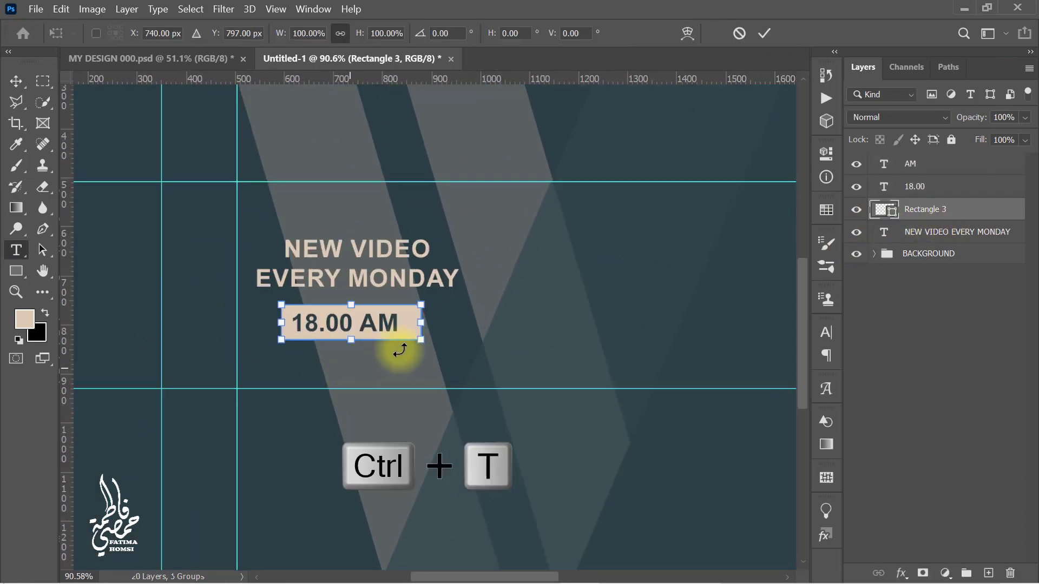
pyautogui.moveTo(385, 333); pyautogui.dragTo(418, 323)
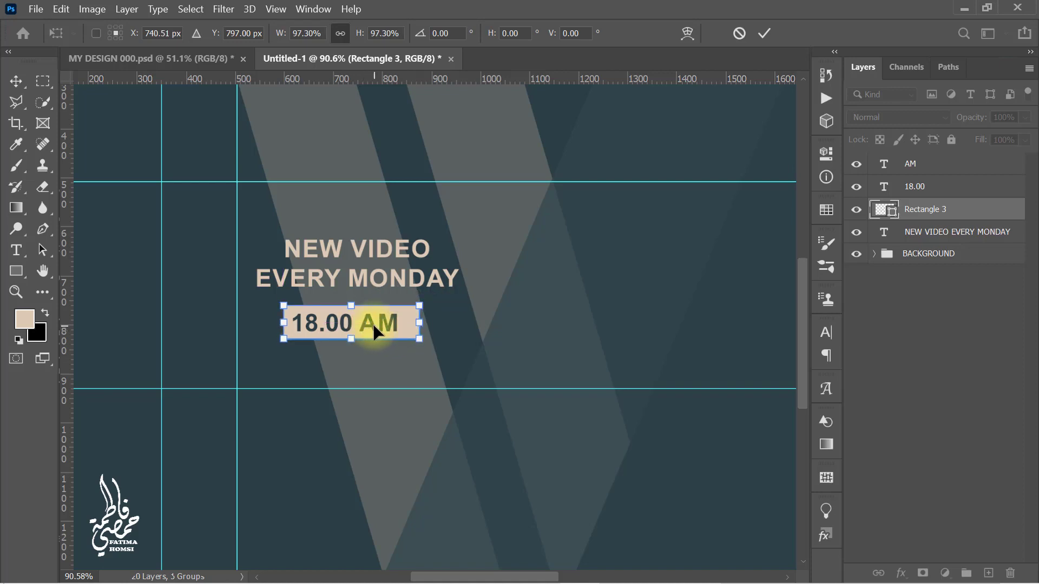
pyautogui.click(764, 33)
pyautogui.press('t')
# Group the two time texts, the beige rectangle and the NEW VIDEO EVERY MONDAY text under the name AM
pyautogui.scroll(-2, 636, 207)
pyautogui.scroll(-2, 637, 207)
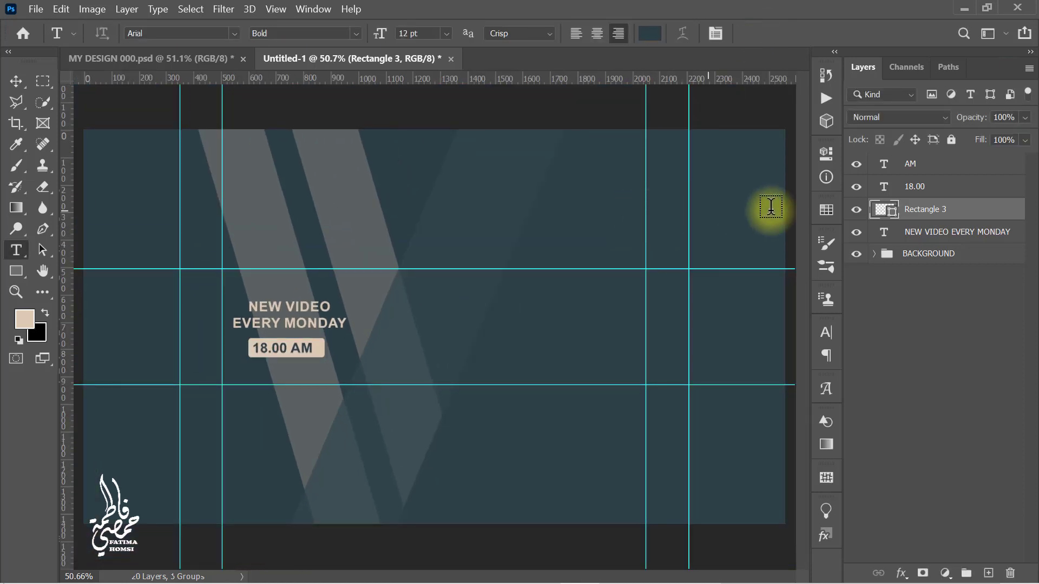
pyautogui.click(988, 164)
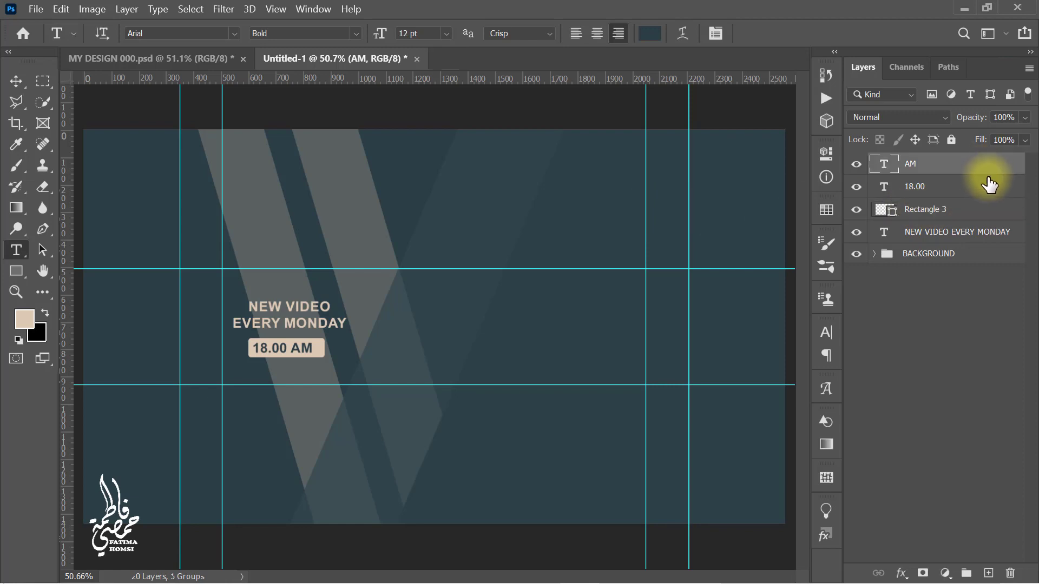
pyautogui.keyDown('shift'); pyautogui.click(984, 239); pyautogui.keyUp('shift')
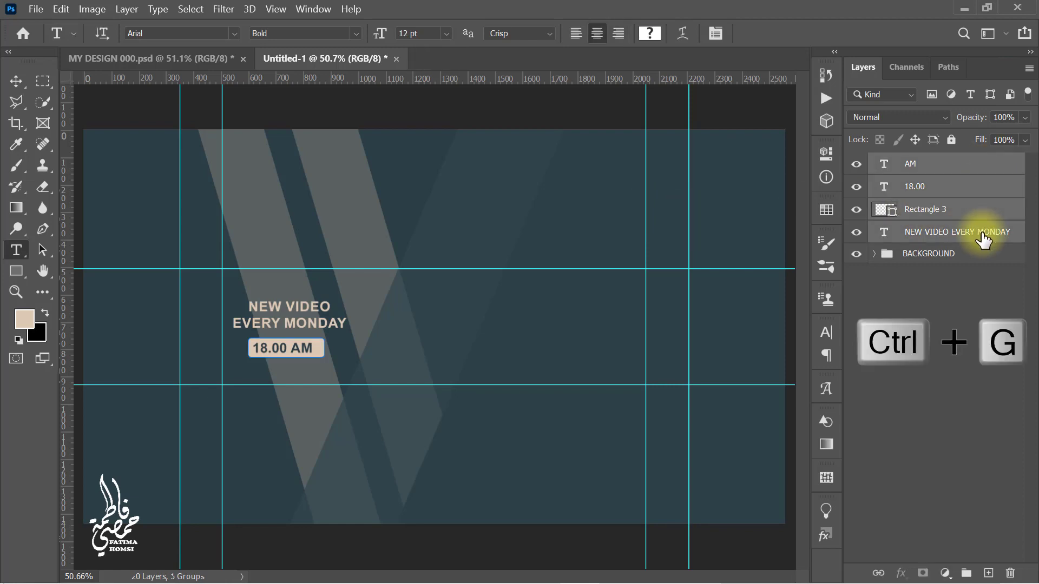
pyautogui.hotkey('ctrl', 'g')
pyautogui.doubleClick(911, 165)
pyautogui.write('AM')
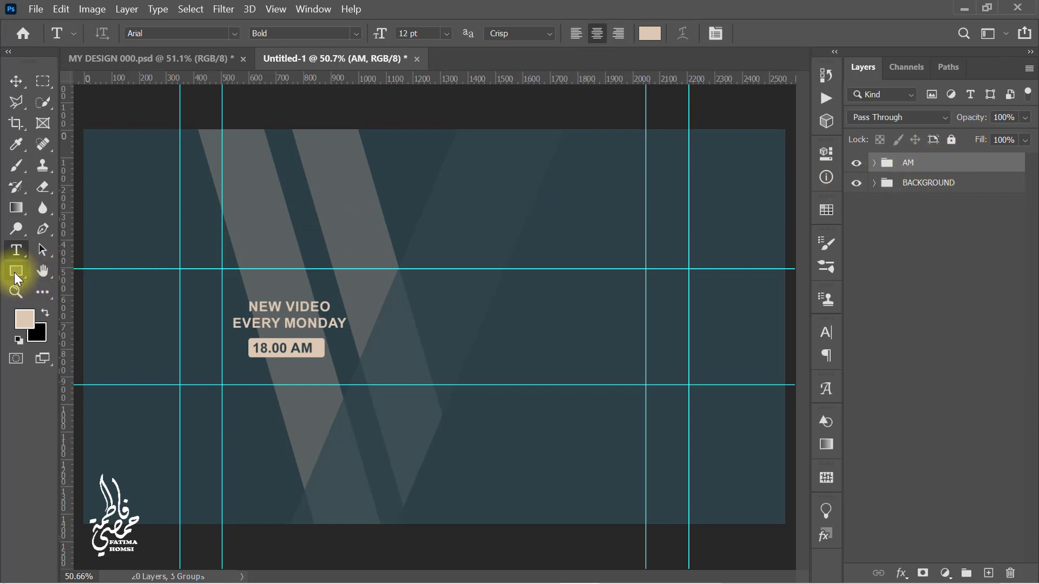
# Draw the custom shape with Facebook, Twitter and Instagram icons in the banner's right half, about 43 × 203 px, with beige fill
pyautogui.click(14, 272)
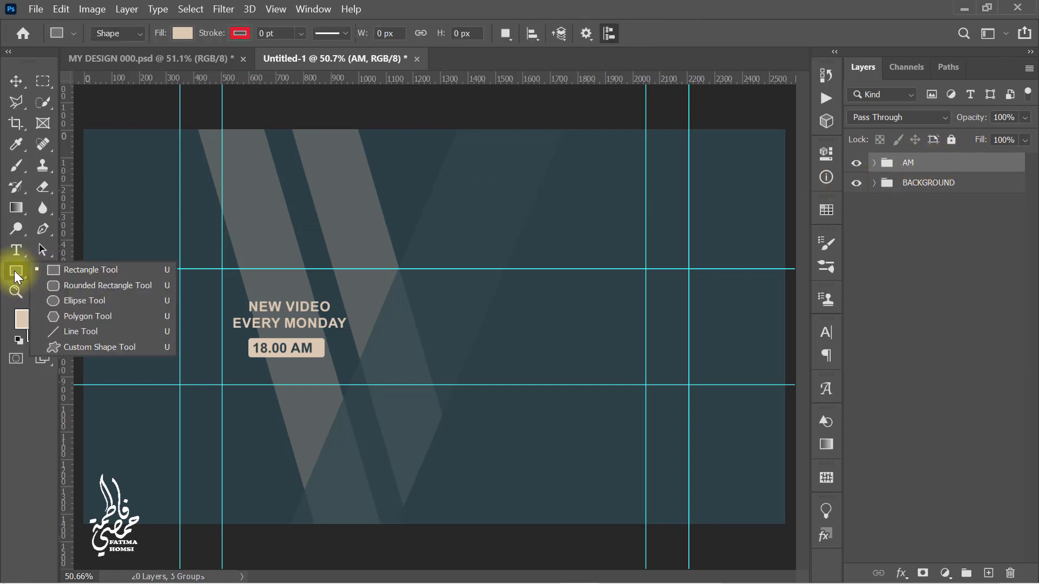
pyautogui.click(125, 346)
pyautogui.click(654, 36)
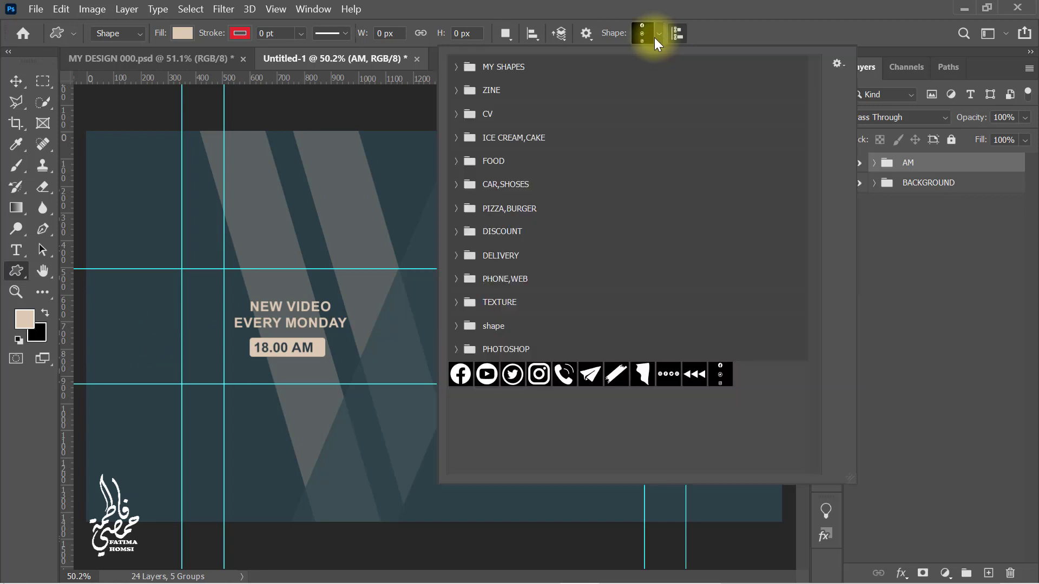
pyautogui.click(721, 372)
pyautogui.click(807, 23)
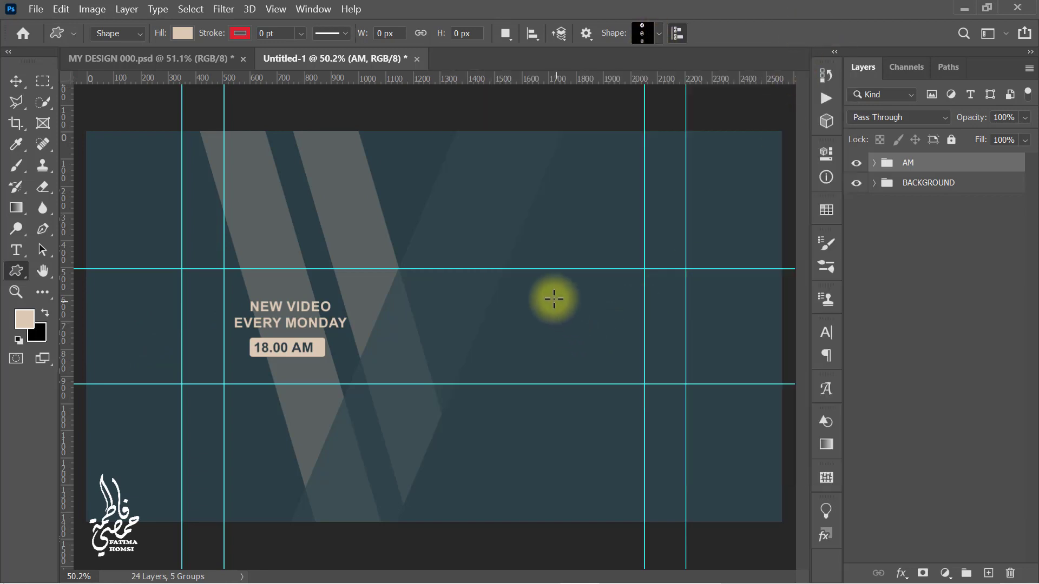
pyautogui.moveTo(554, 295); pyautogui.dragTo(580, 348)
pyautogui.press('Return')
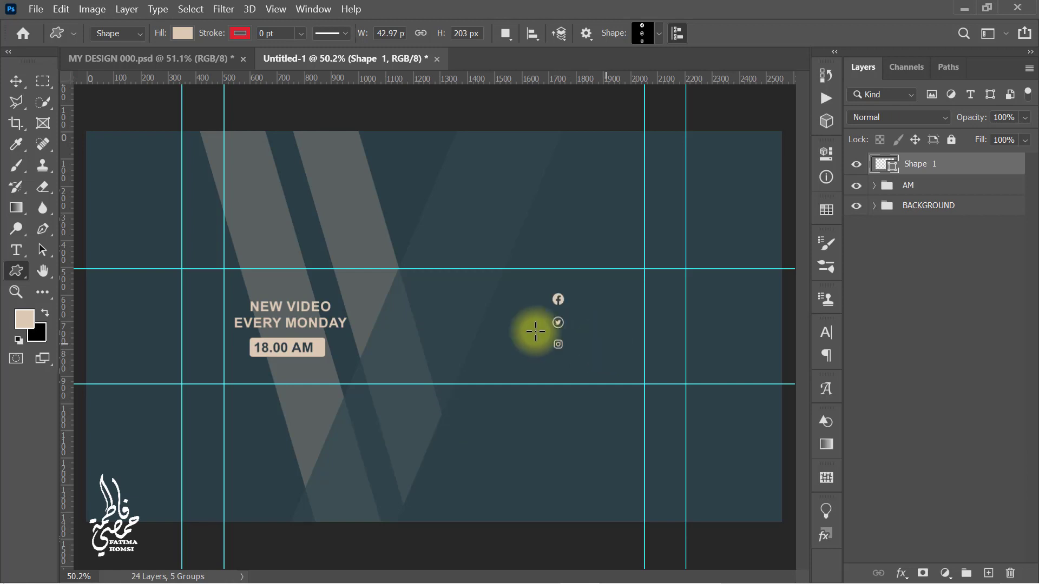
# Add a beige Arial Regular 12 pt text line with the placeholder contact address to the right of the social icons
pyautogui.click(16, 259)
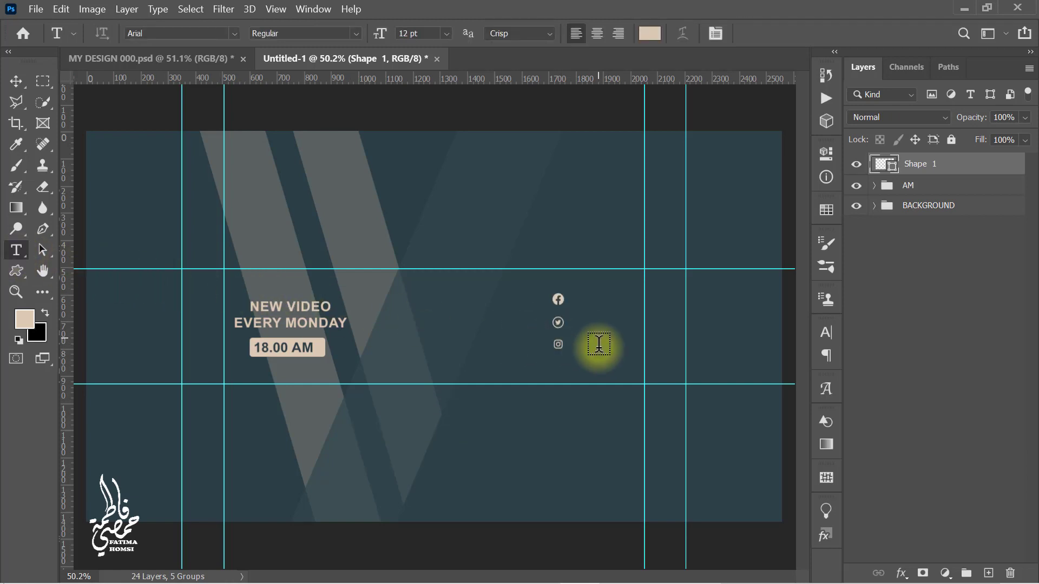
pyautogui.click(597, 341)
pyautogui.write('youraddress@.com')
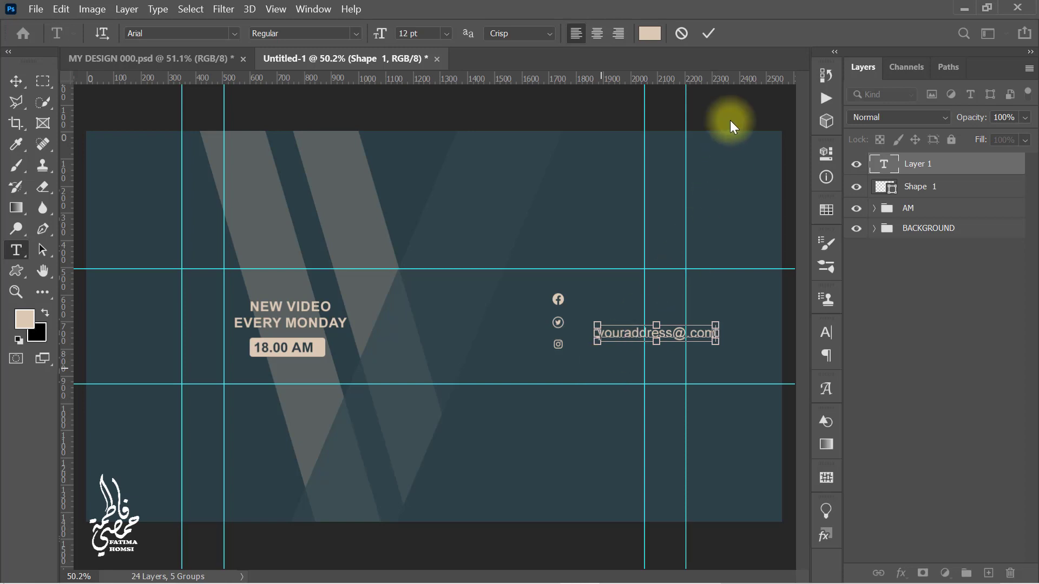
pyautogui.click(709, 34)
# Scale the address text down to about 60.5% and place it beside the Instagram icon, at about X 1906 px, Y 785 px
pyautogui.scroll(5, 728, 352)
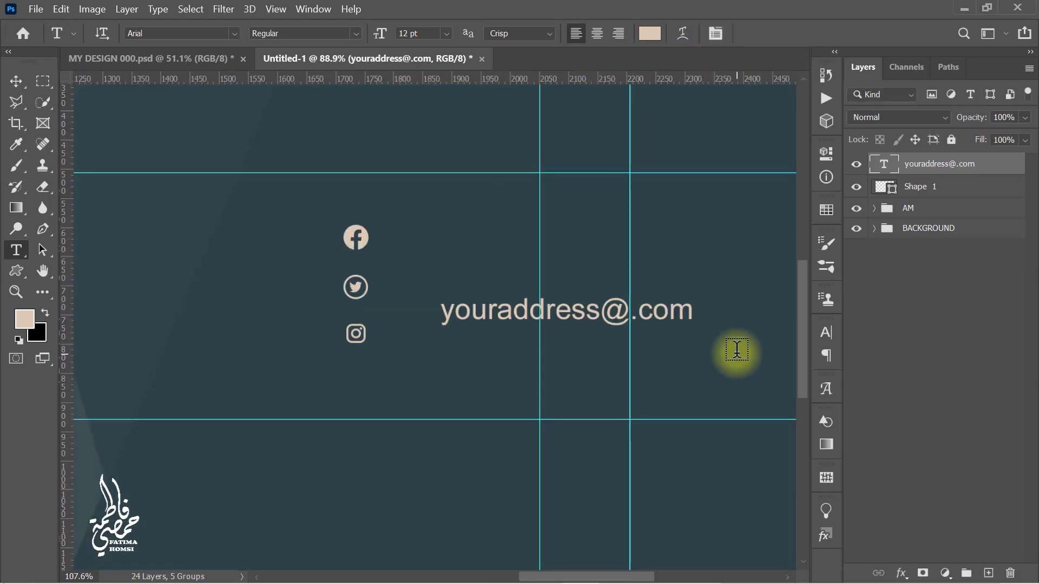
pyautogui.hotkey('ctrl', 't')
pyautogui.moveTo(577, 309); pyautogui.dragTo(529, 325)
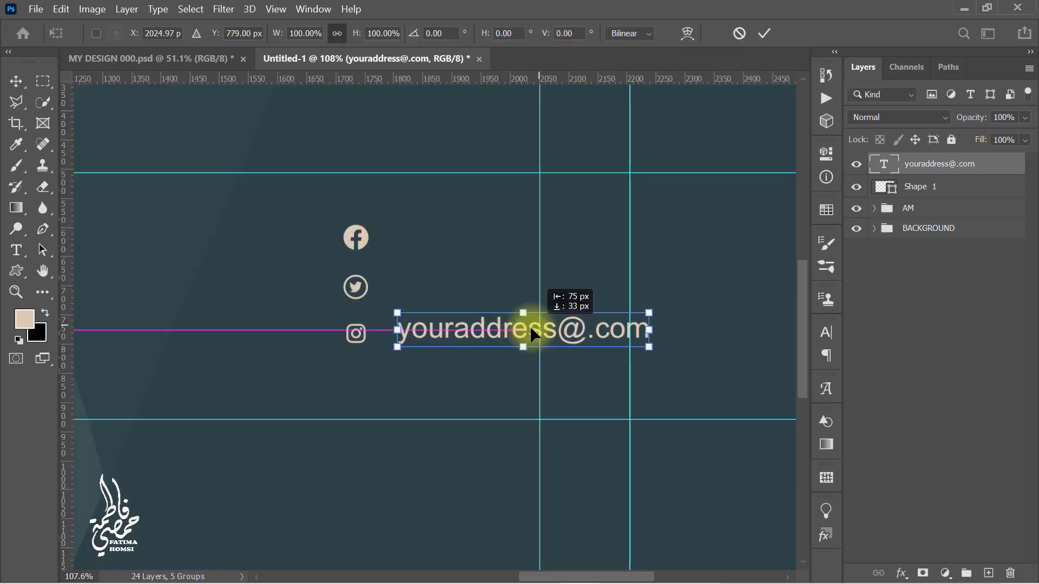
pyautogui.moveTo(652, 329); pyautogui.dragTo(495, 330)
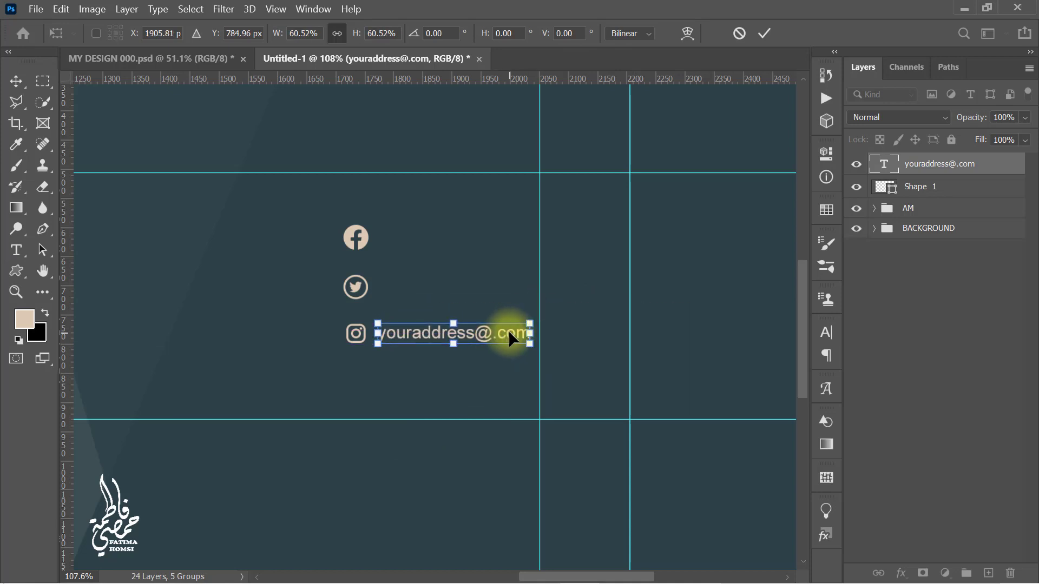
pyautogui.click(764, 33)
# Duplicate the address text and place the copy beside the Twitter icon, at about X 1906 px, Y 706 px
pyautogui.hotkey('ctrl', 'j')
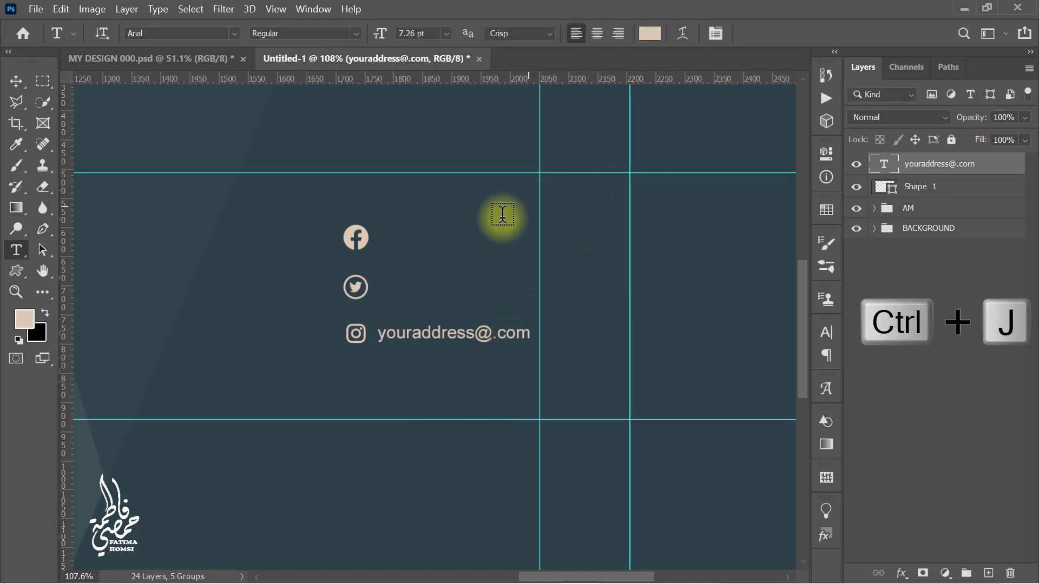
pyautogui.hotkey('ctrl', 't')
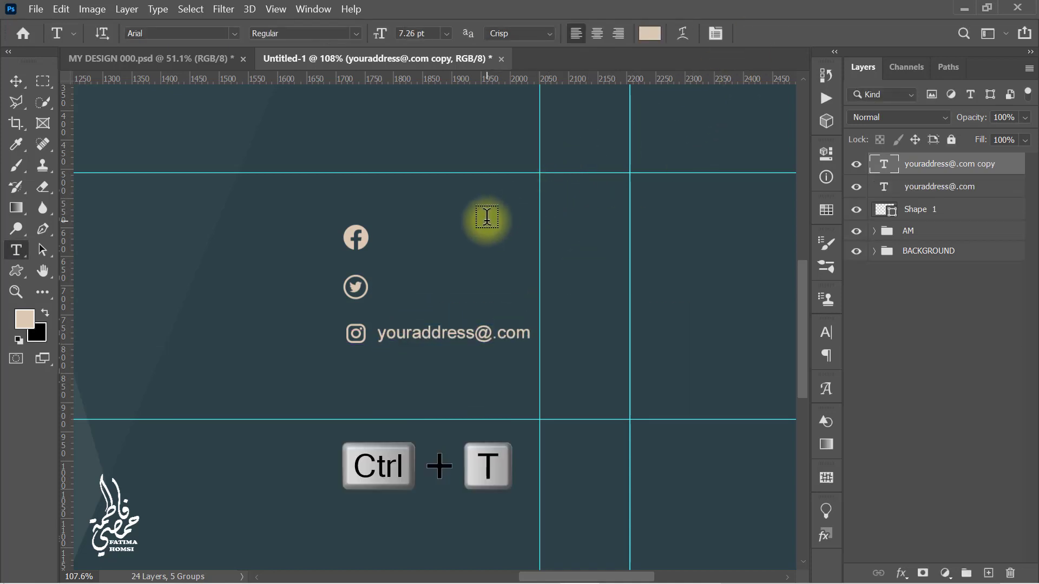
pyautogui.moveTo(456, 332); pyautogui.dragTo(459, 287)
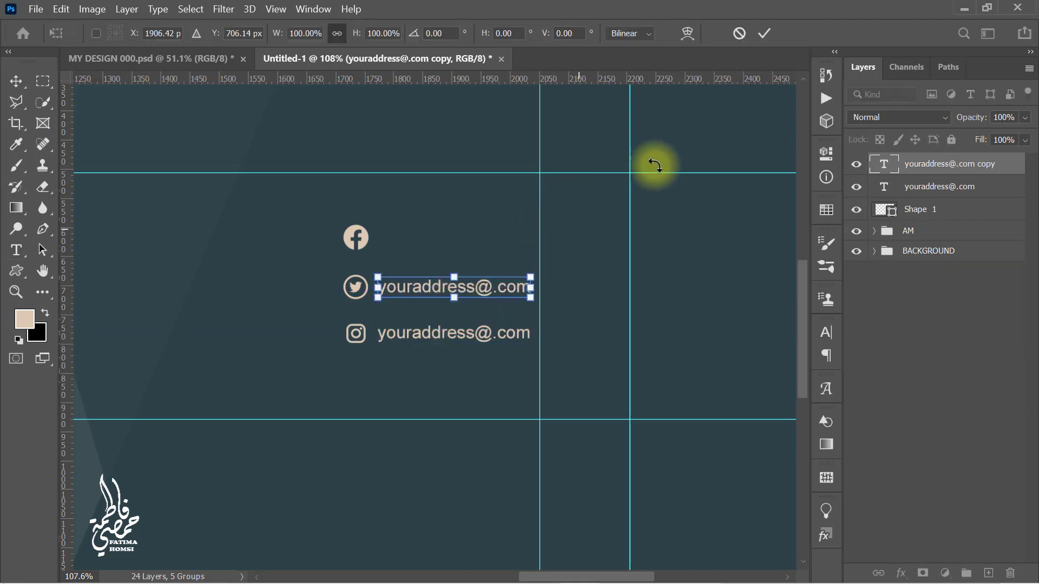
pyautogui.click(764, 35)
# Duplicate the address text again and place the copy beside the Facebook icon, at about X 1907 px, Y 621 px
pyautogui.hotkey('ctrl', 'j')
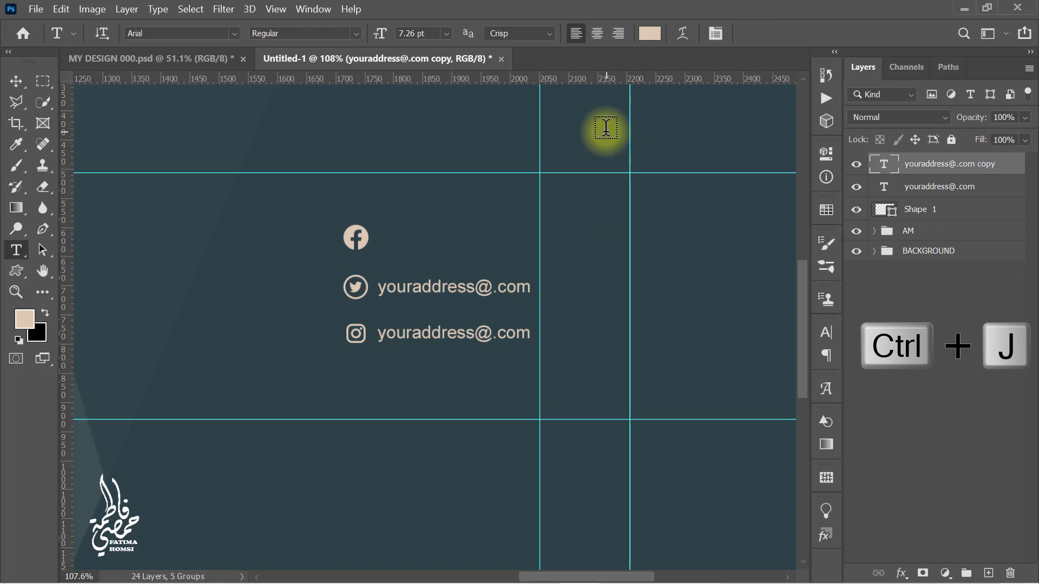
pyautogui.hotkey('ctrl', 't')
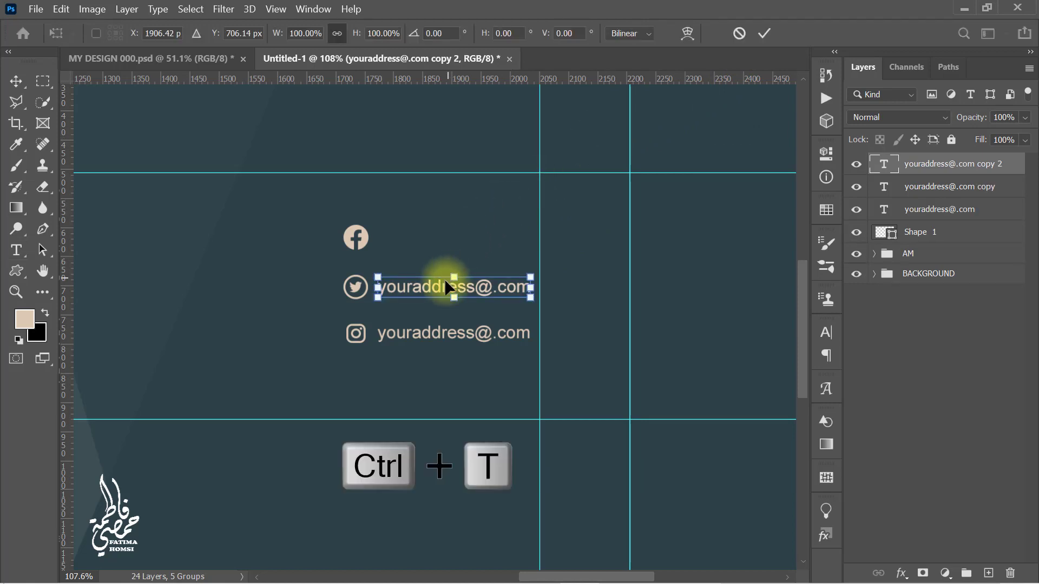
pyautogui.moveTo(445, 287); pyautogui.dragTo(446, 237)
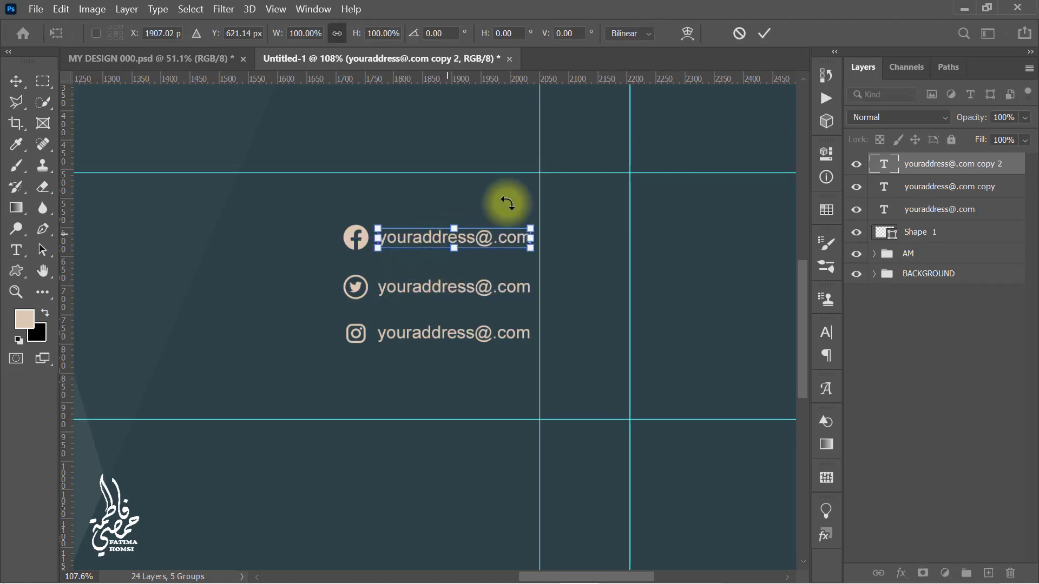
pyautogui.click(765, 33)
# Group the three address texts and the social icons shape under the name WEB
pyautogui.scroll(-2, 492, 200)
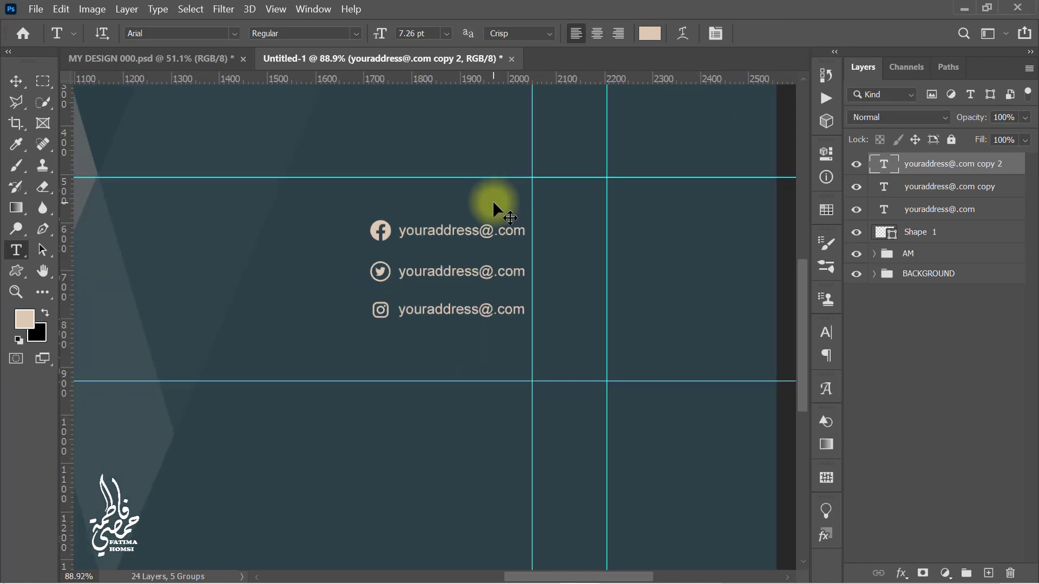
pyautogui.scroll(-6, 493, 201)
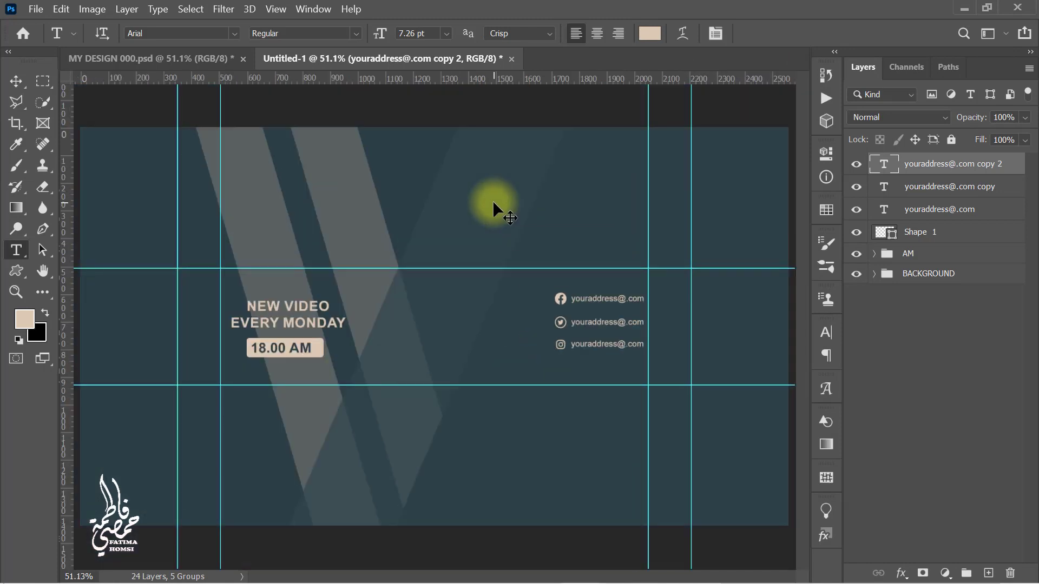
pyautogui.keyDown('shift'); pyautogui.click(977, 237); pyautogui.keyUp('shift')
pyautogui.hotkey('ctrl', 'g')
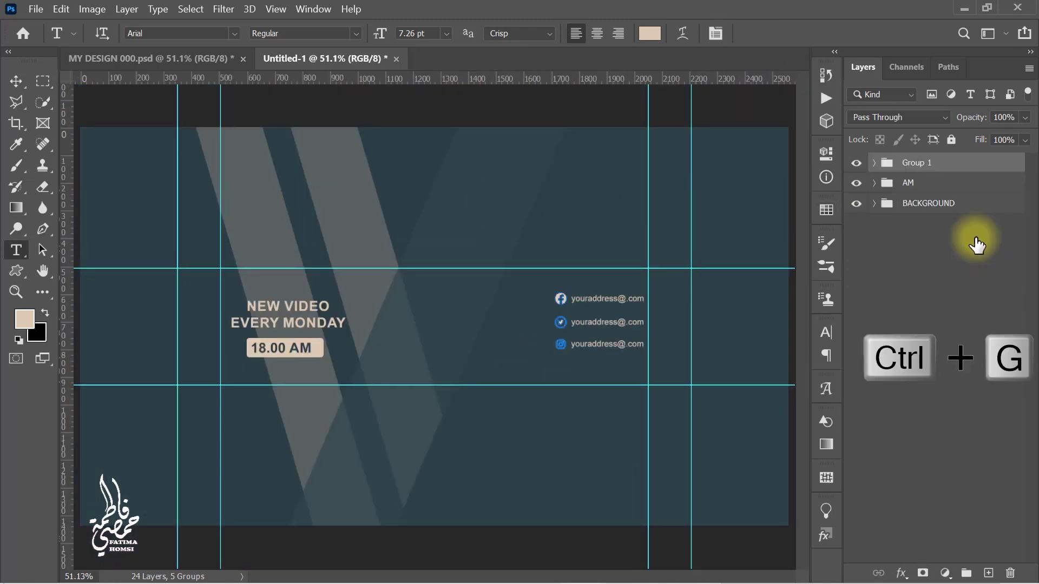
pyautogui.doubleClick(916, 163)
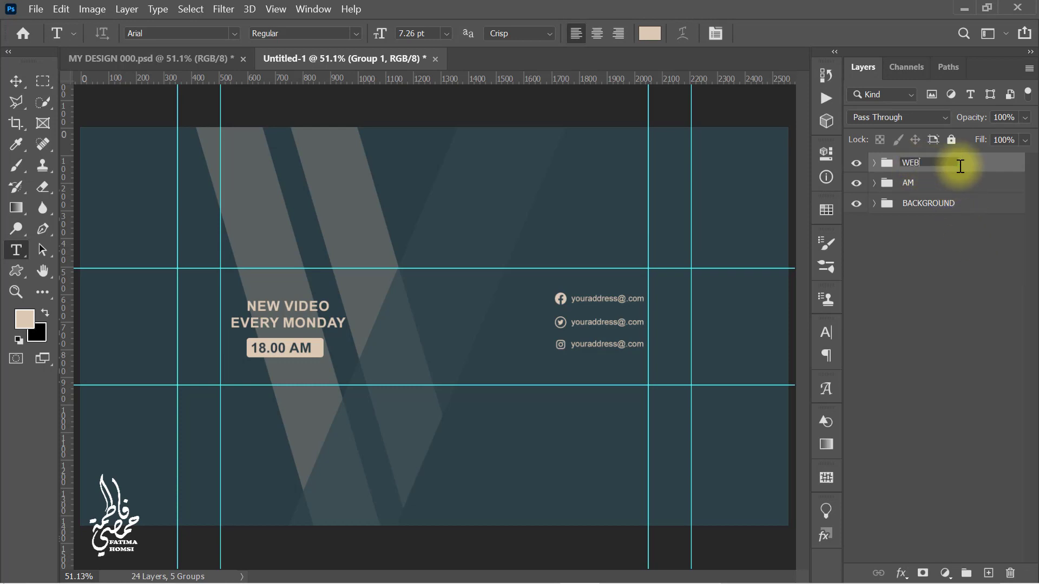
# Move the WEB group slightly left, away from the inner vertical guide, to about X 1850 px, Y 701 px
pyautogui.hotkey('ctrl', 't')
pyautogui.moveTo(620, 320); pyautogui.dragTo(599, 321)
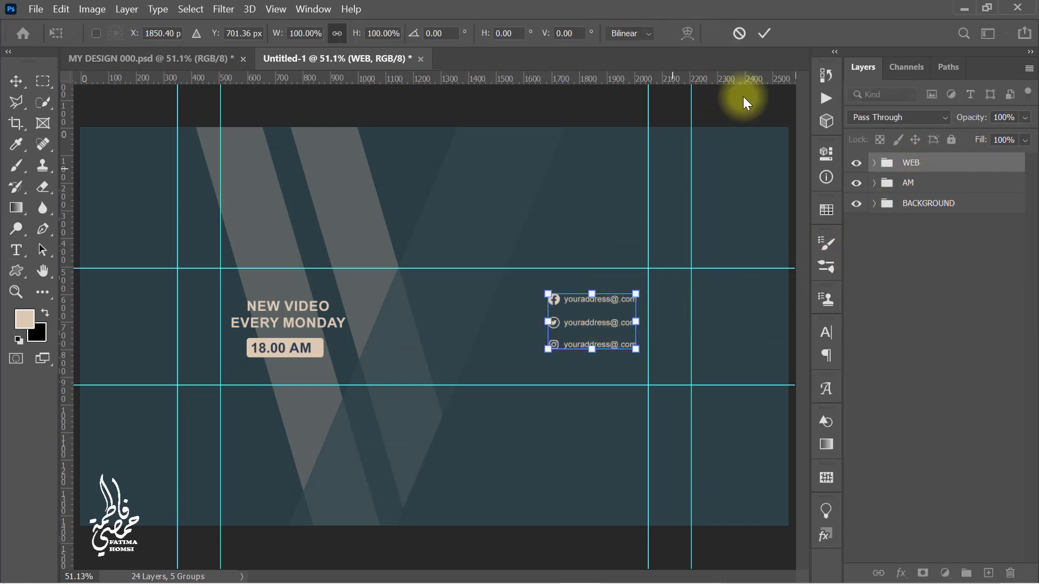
pyautogui.click(763, 34)
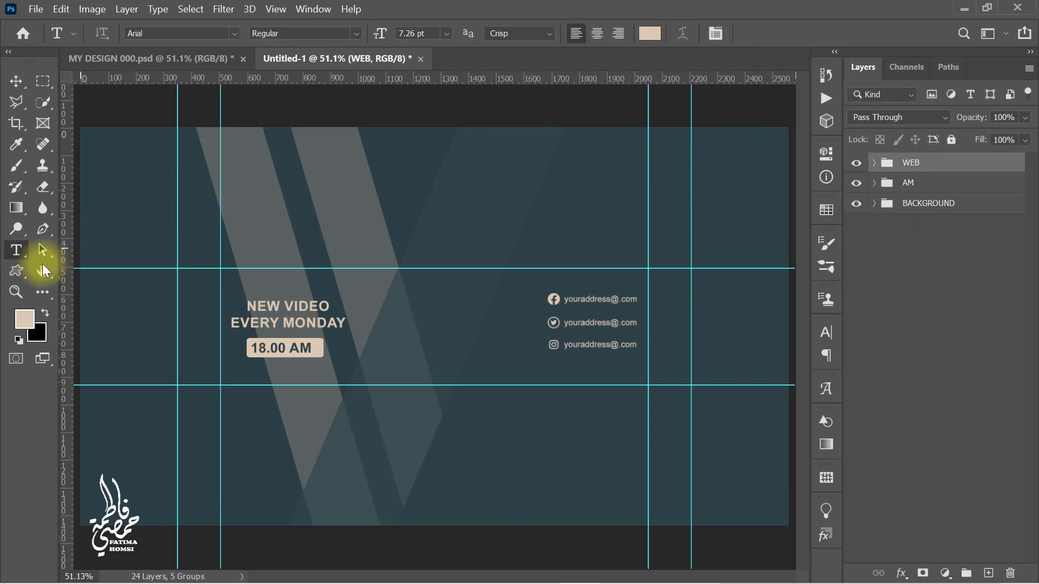
# Draw a beige rectangle about 249 × 39 px below the Instagram address and round its corners to 15 px
pyautogui.rightClick(21, 269)
pyautogui.click(71, 270)
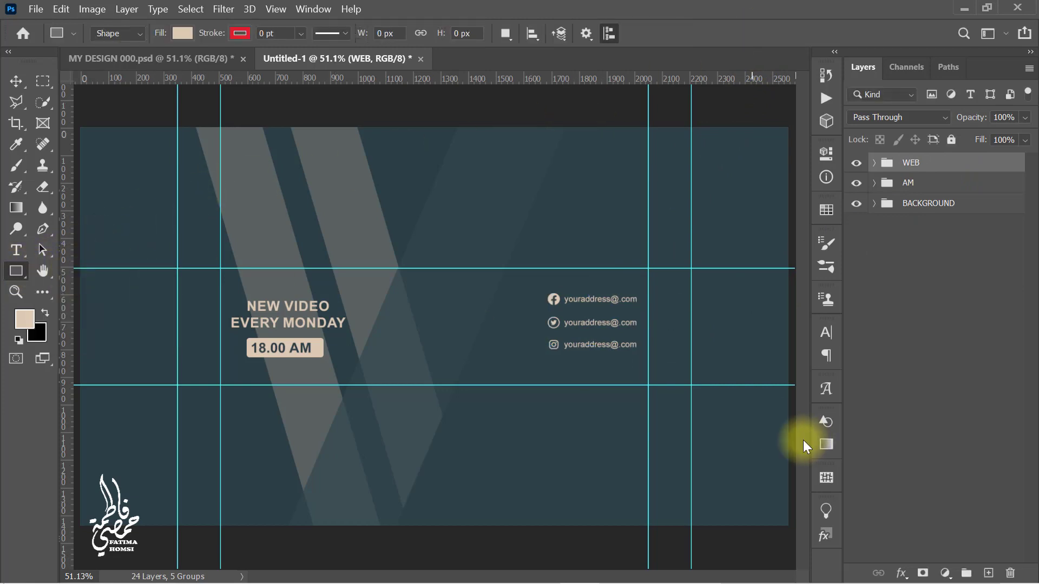
pyautogui.scroll(3, 608, 382)
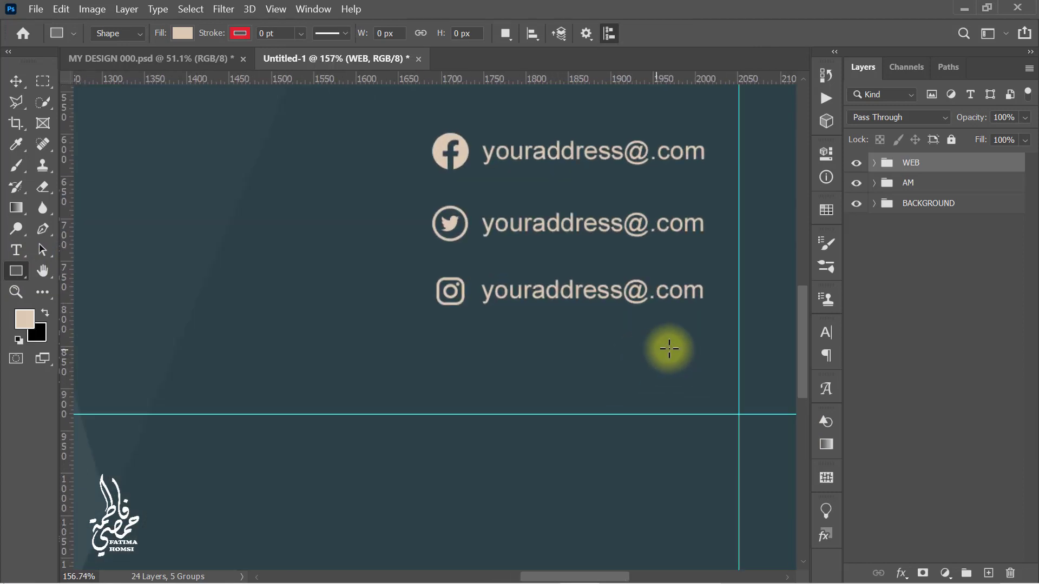
pyautogui.moveTo(669, 348); pyautogui.dragTo(638, 352)
pyautogui.moveTo(452, 327); pyautogui.dragTo(661, 359)
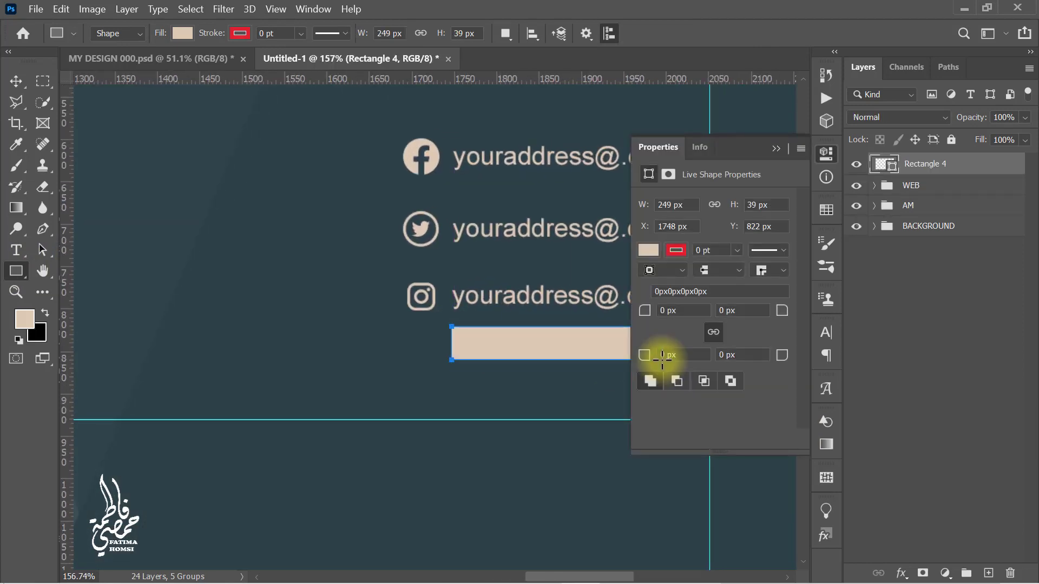
pyautogui.click(686, 310)
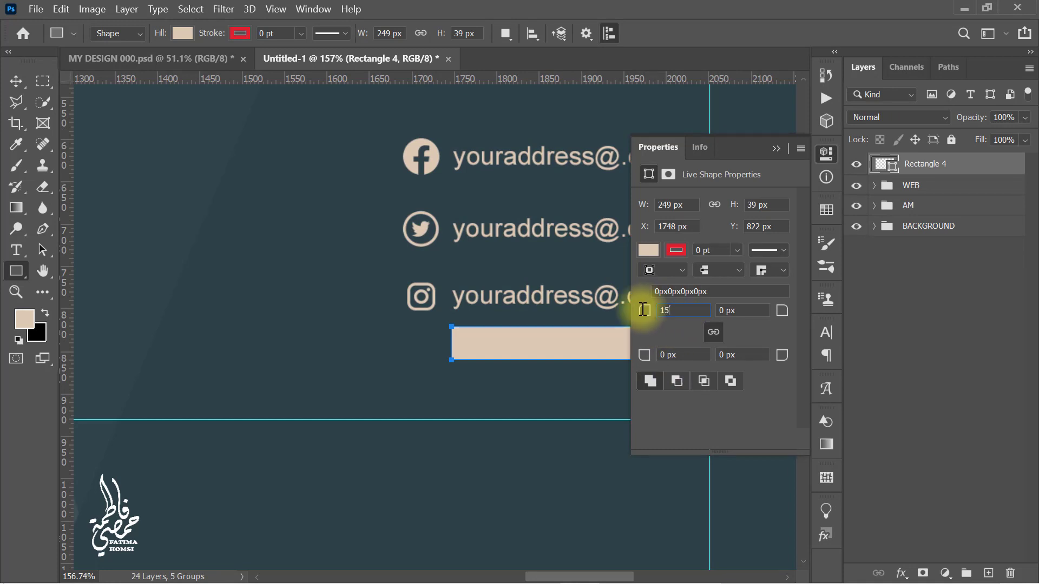
pyautogui.click(775, 147)
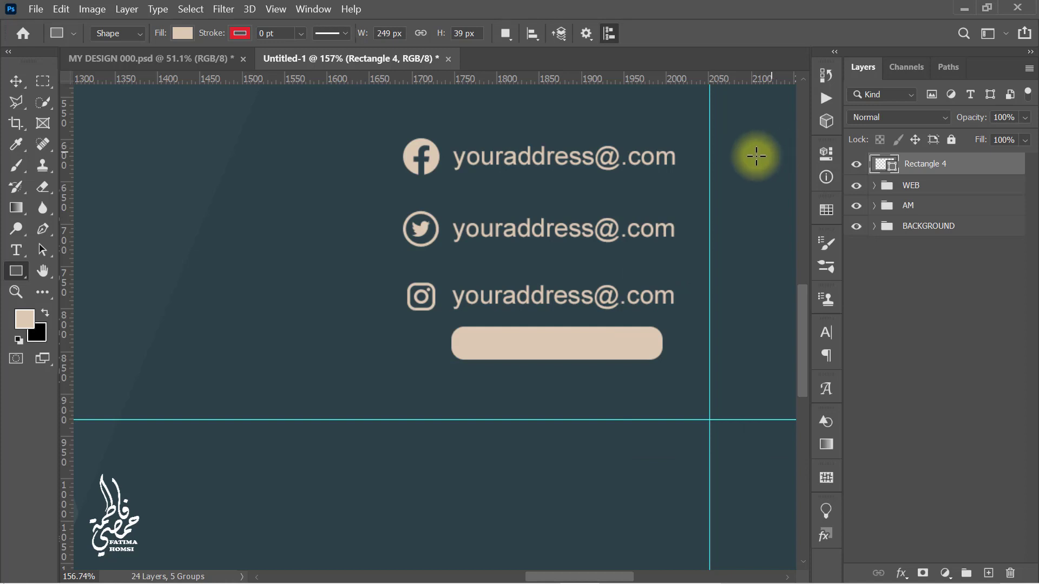
# Move the rounded rectangle slightly left and down, to about X 1858 px, Y 852 px
pyautogui.hotkey('ctrl', 't')
pyautogui.moveTo(569, 333); pyautogui.dragTo(564, 342)
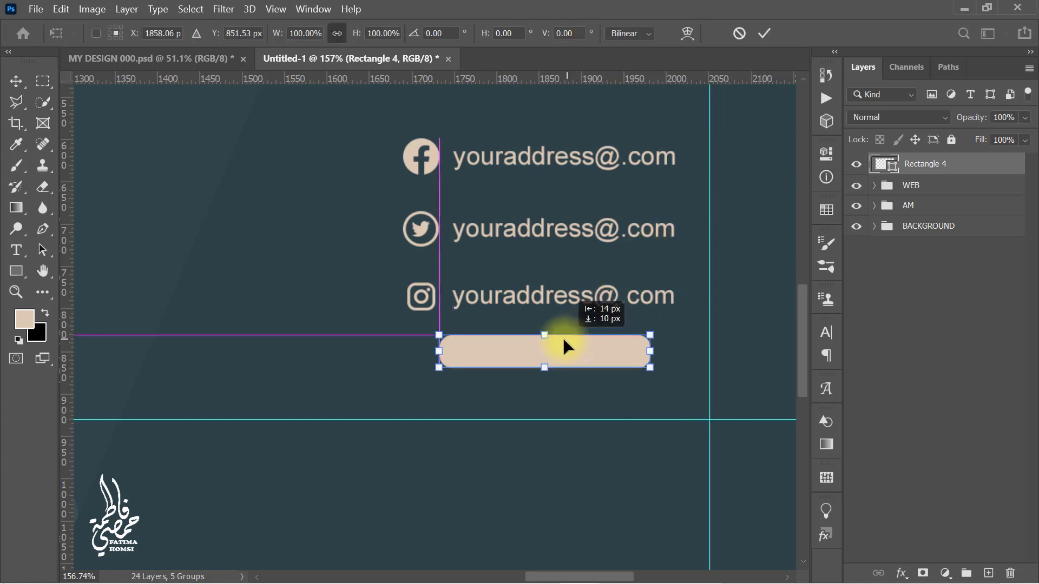
pyautogui.click(765, 33)
# Draw the custom shape of three left-pointing arrows to the right of the rounded rectangle, about 50 × 18 px
pyautogui.rightClick(16, 270)
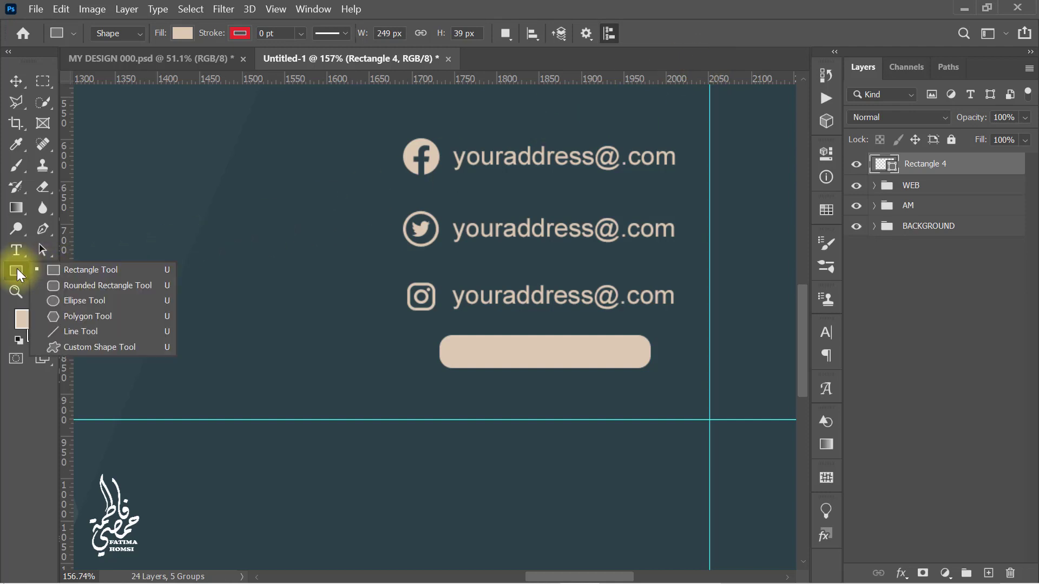
pyautogui.click(139, 343)
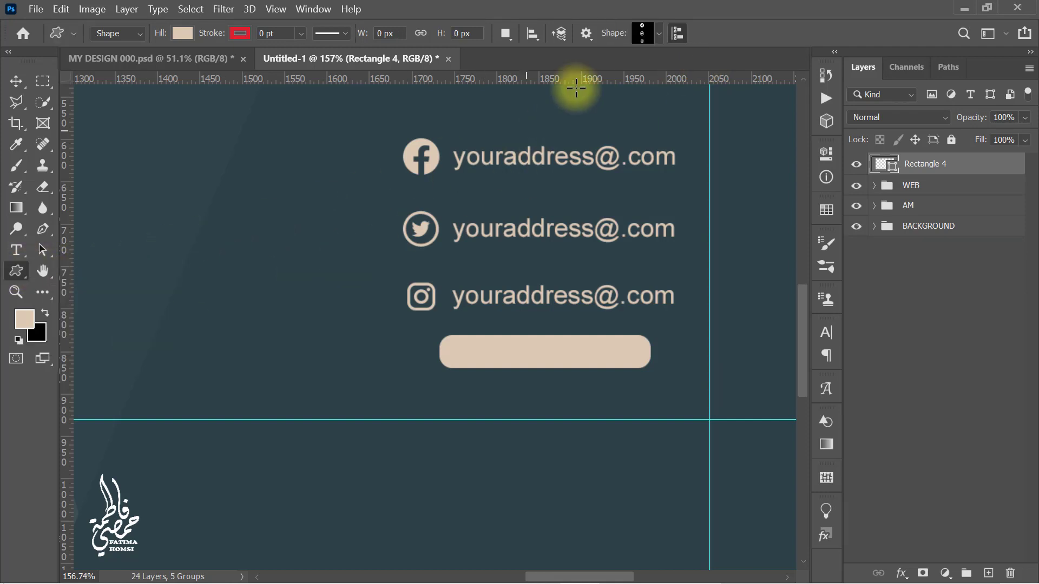
pyautogui.click(648, 34)
pyautogui.click(694, 374)
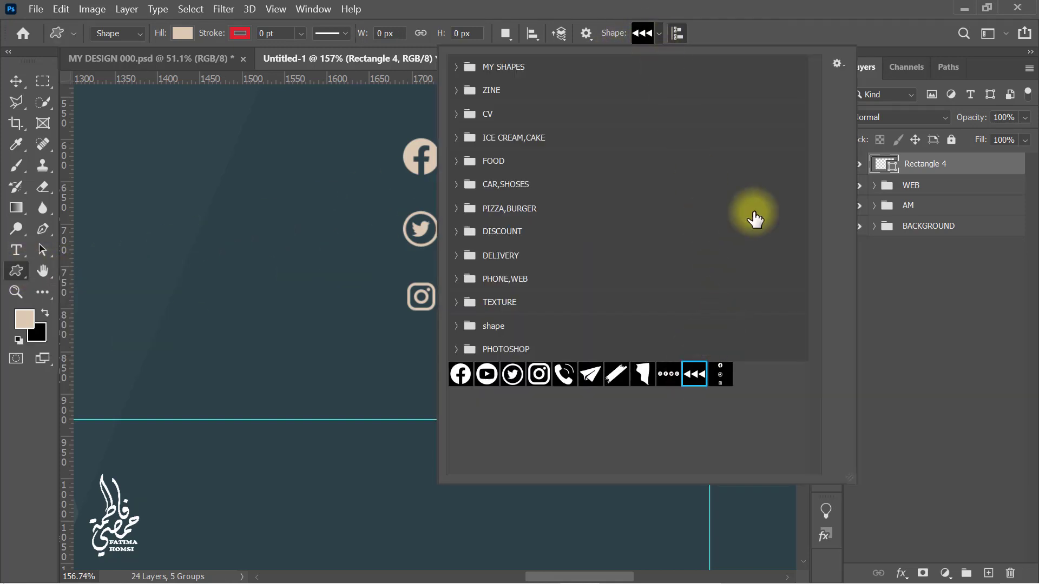
pyautogui.click(780, 25)
pyautogui.moveTo(669, 350); pyautogui.dragTo(697, 363)
pyautogui.press('Return')
# Move the triple-arrow shape closer to the rounded rectangle's right end, at about X 2014 px, Y 852 px
pyautogui.hotkey('ctrl', 't')
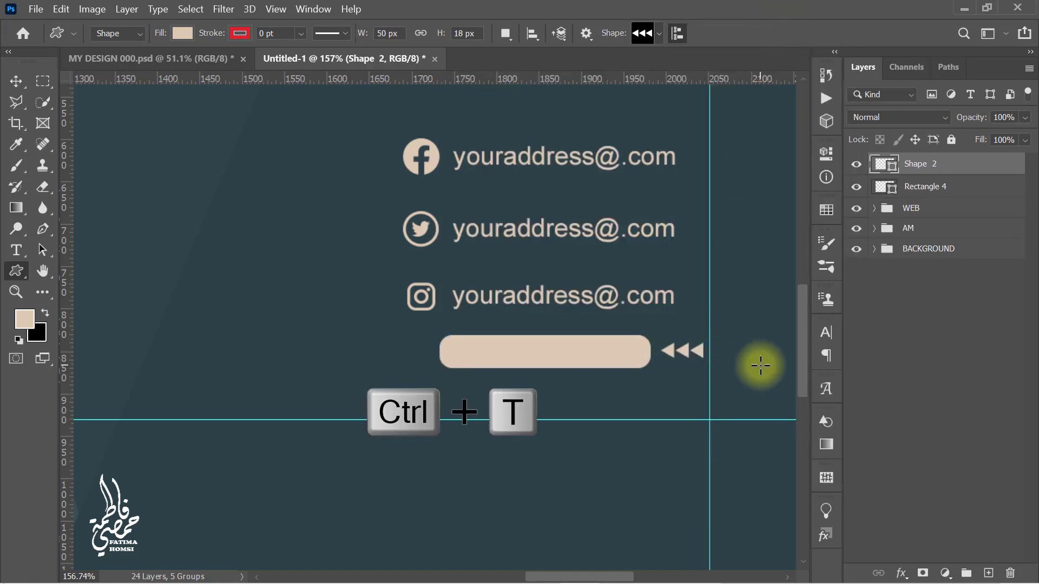
pyautogui.hotkey('ctrl', 't')
pyautogui.moveTo(693, 352); pyautogui.dragTo(662, 351)
pyautogui.scroll(5, 687, 353)
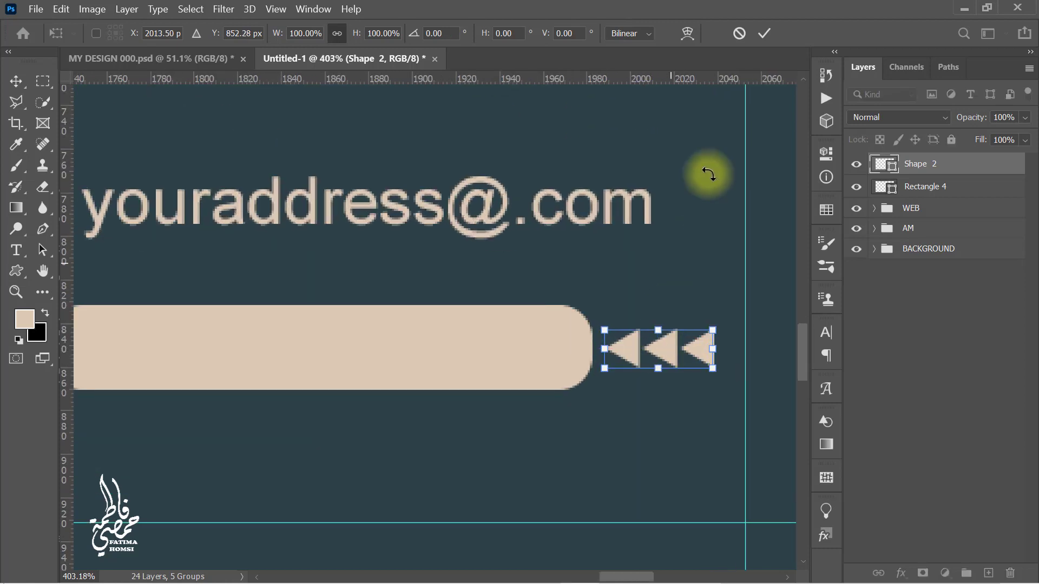
pyautogui.click(765, 34)
# Duplicate the triple-arrow shape, flip the copy horizontally and move it to the rounded rectangle's left end, at about X 1701 px
pyautogui.scroll(-3, 598, 162)
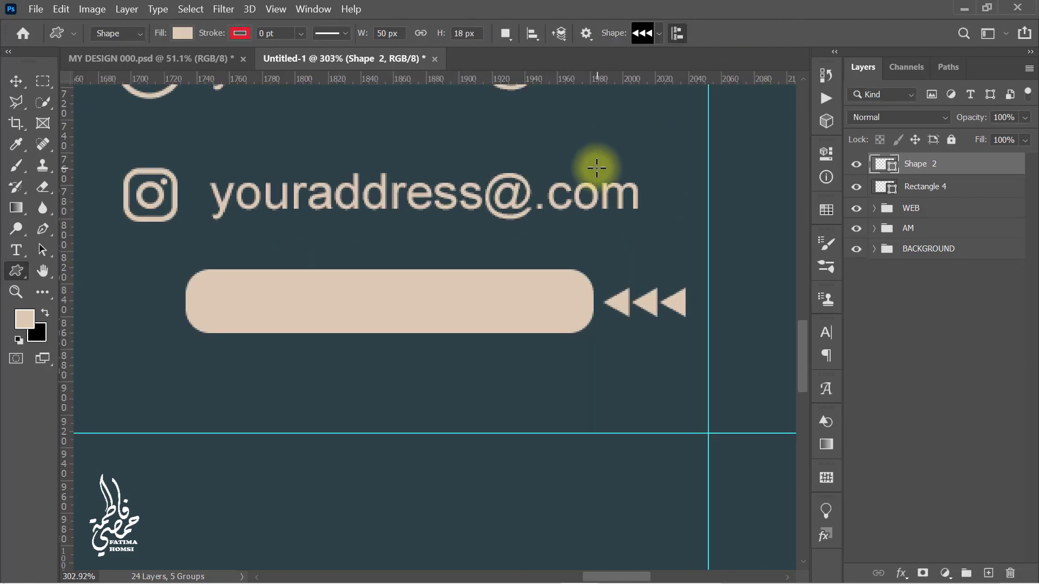
pyautogui.hotkey('ctrl', 'j')
pyautogui.moveTo(599, 168); pyautogui.dragTo(631, 205)
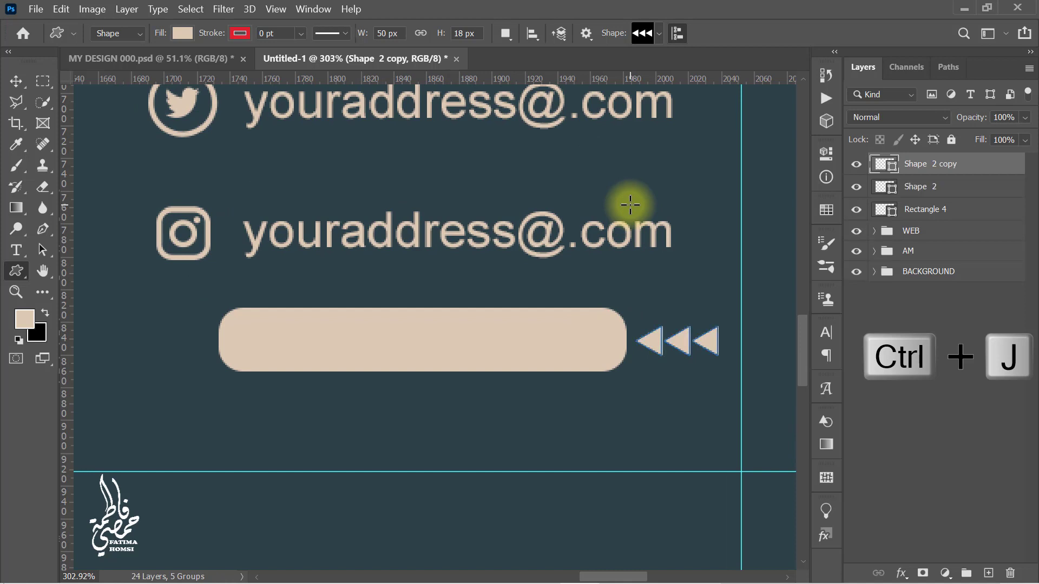
pyautogui.hotkey('ctrl', 't')
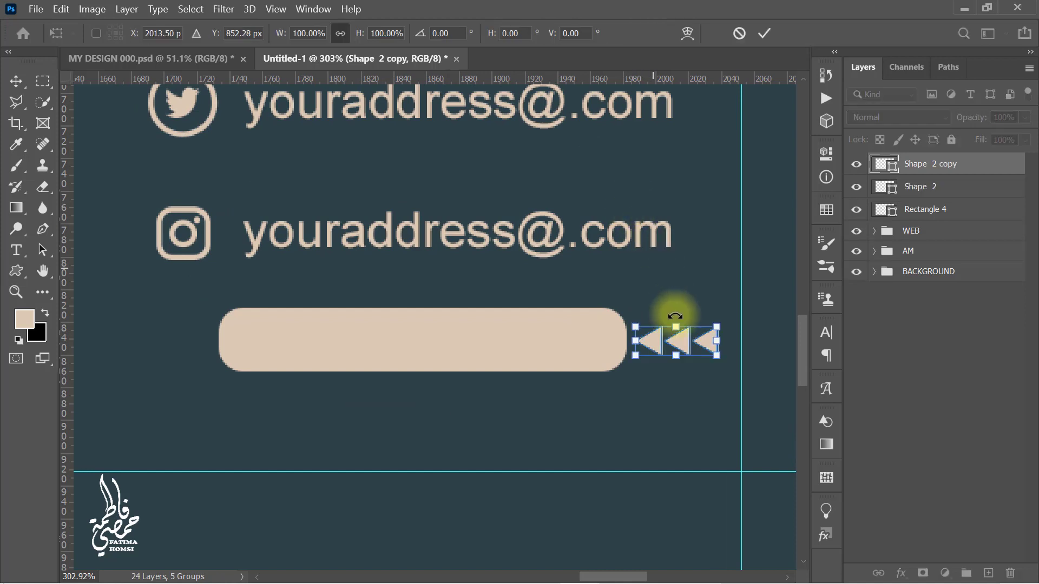
pyautogui.rightClick(677, 339)
pyautogui.click(704, 318)
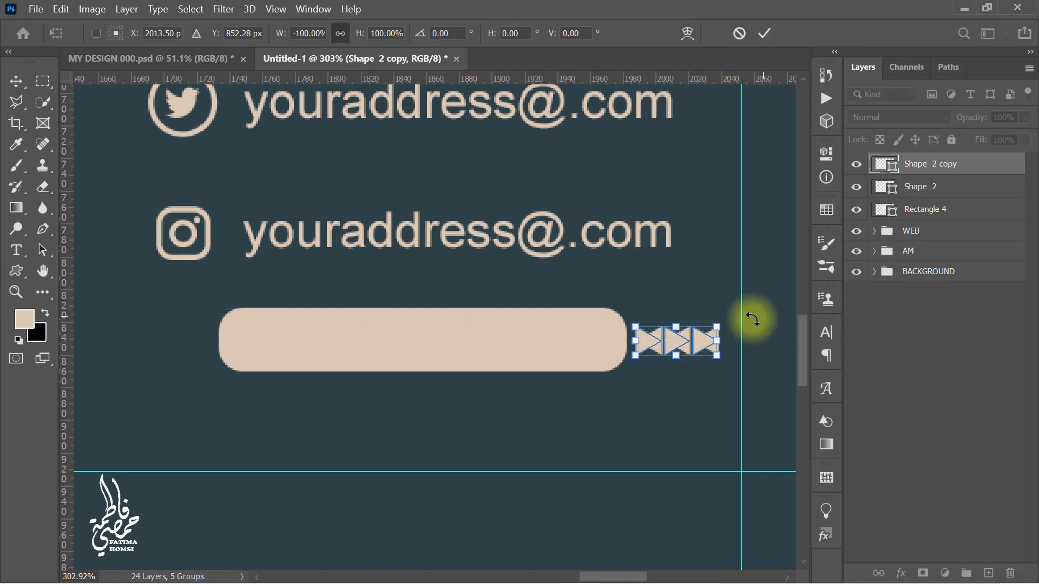
pyautogui.moveTo(641, 342); pyautogui.dragTo(175, 340)
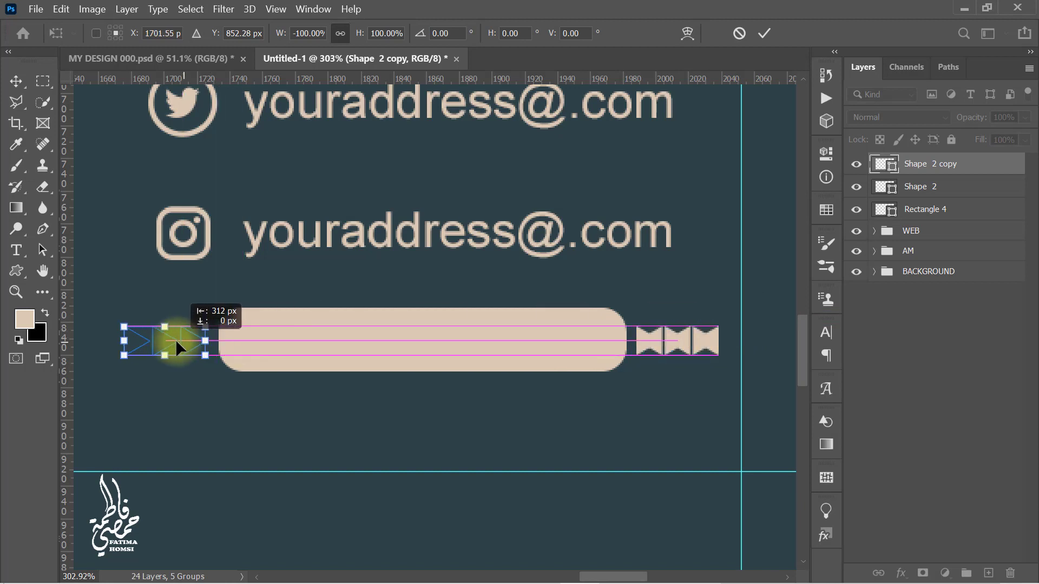
pyautogui.click(764, 34)
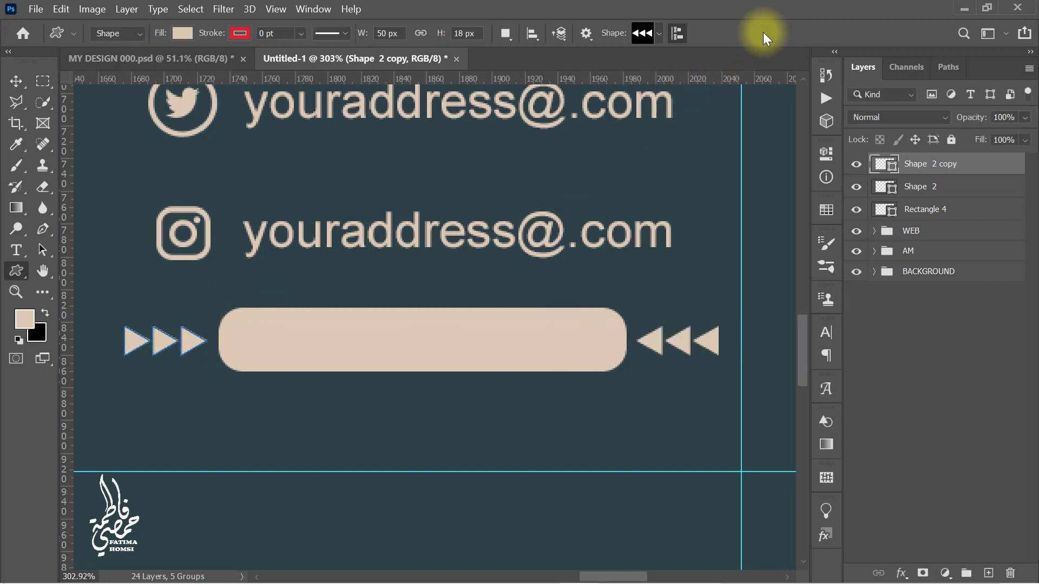
# Add the text "SUBSCRIBE" in Arial Regular, 12 pt, over the rounded rectangle
pyautogui.click(15, 250)
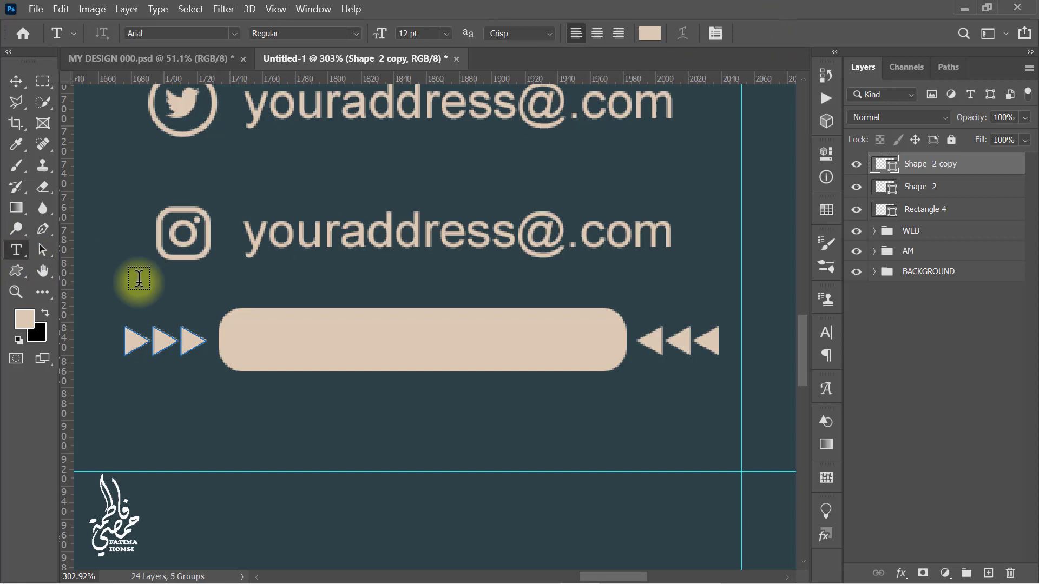
pyautogui.click(299, 330)
pyautogui.write('SUBSCRIBE')
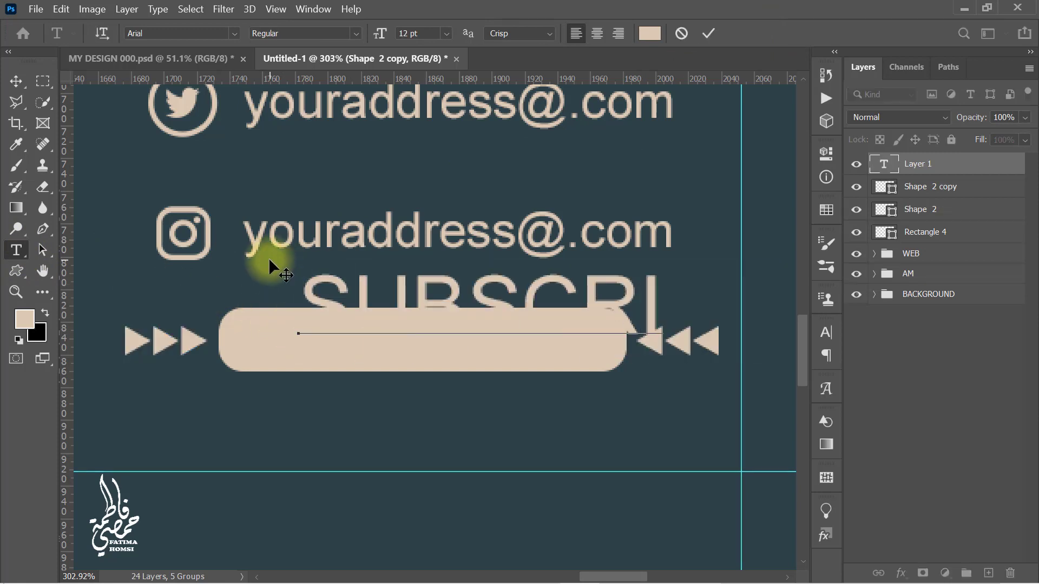
pyautogui.click(708, 34)
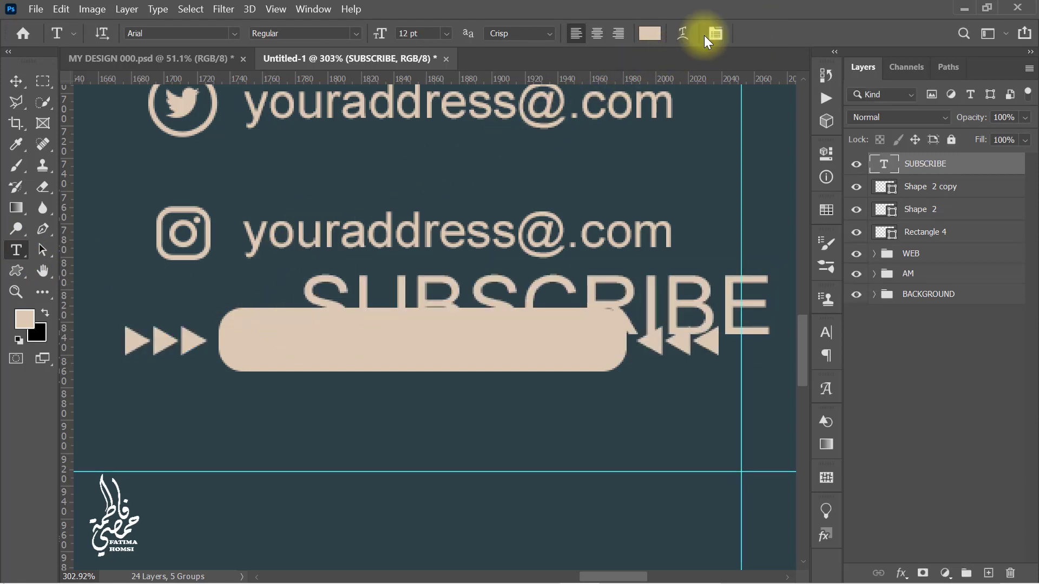
# Recolour the SUBSCRIBE text to the dark teal 2d4249 sampled from the banner background
pyautogui.scroll(-5, 631, 89)
pyautogui.scroll(-4, 610, 158)
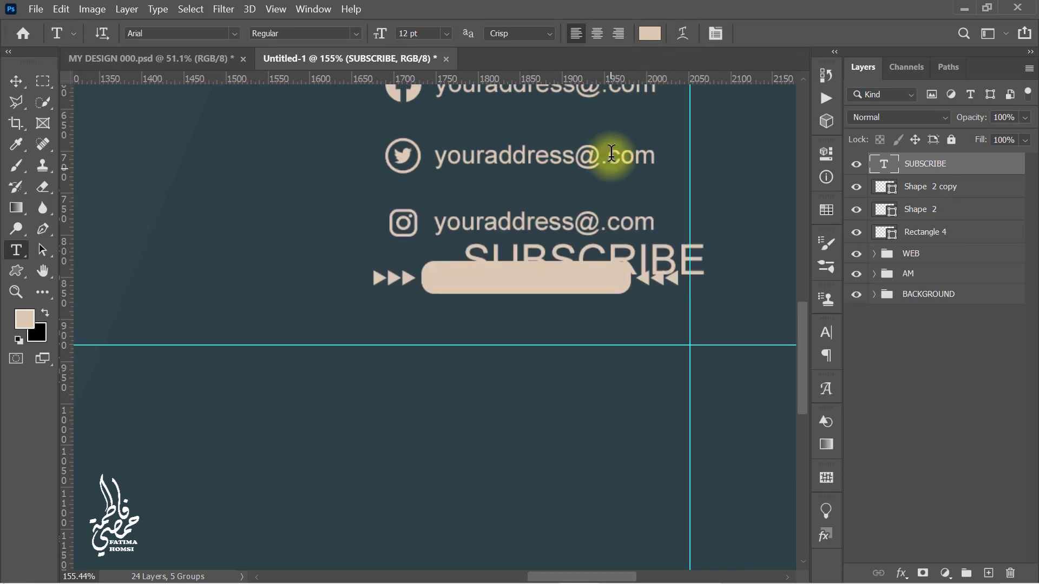
pyautogui.click(649, 34)
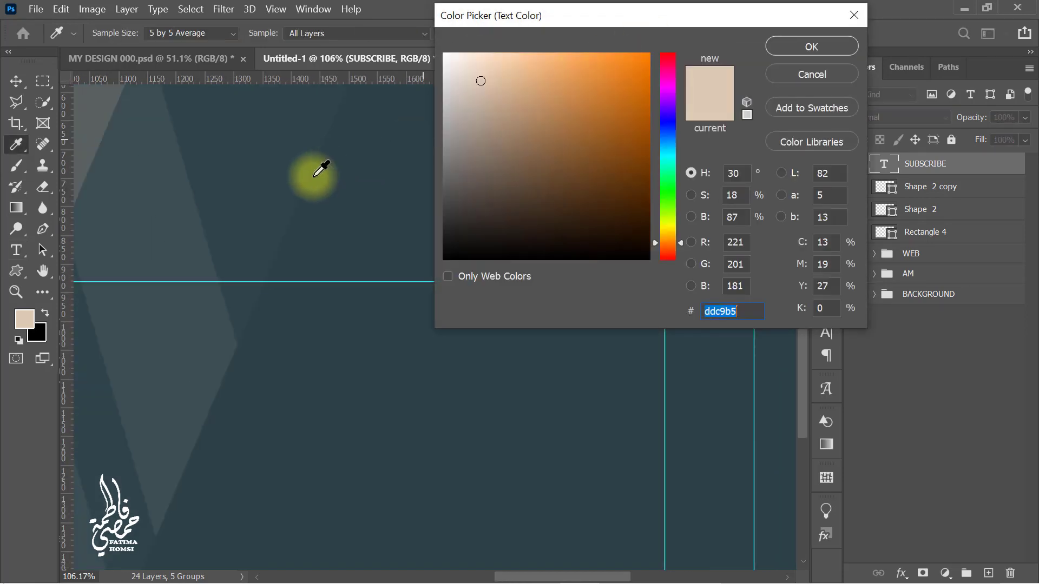
pyautogui.click(355, 245)
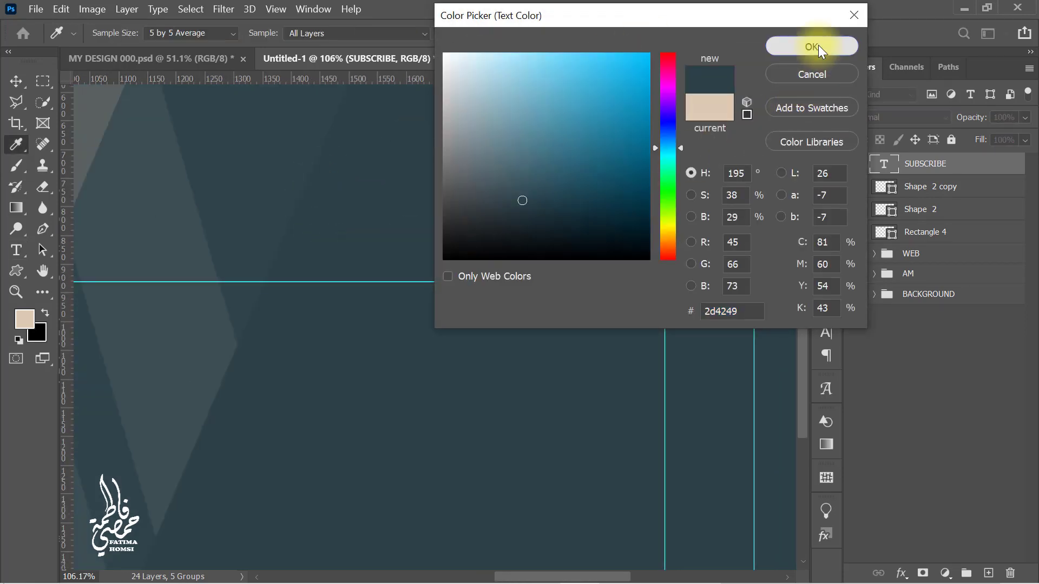
pyautogui.click(812, 47)
# Scale the SUBSCRIBE text to about 68% and centre it on the rounded rectangle, at about X 1858 px, Y 852 px
pyautogui.hotkey('ctrl', 't')
pyautogui.scroll(3, 650, 190)
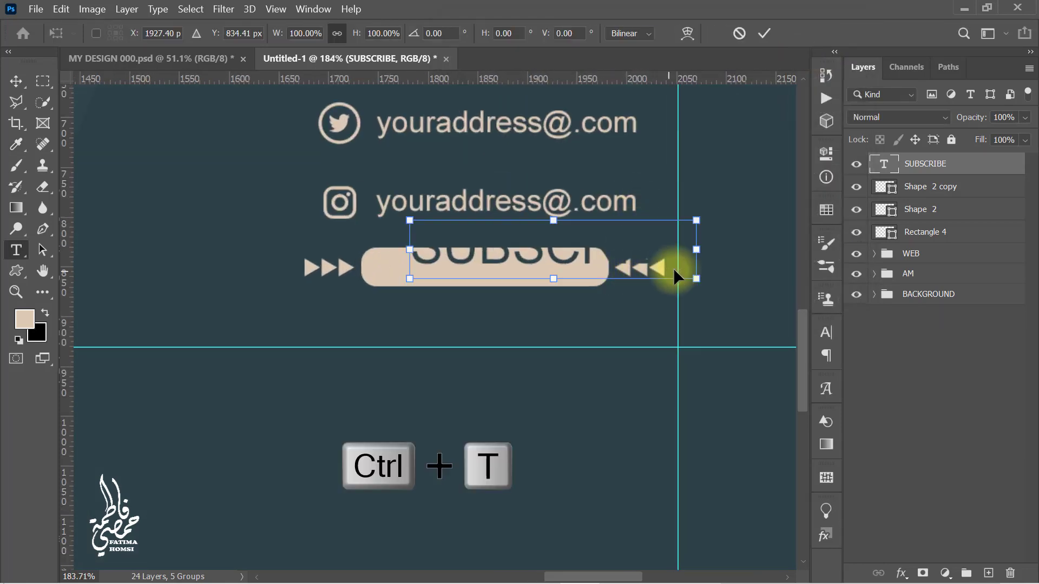
pyautogui.moveTo(696, 253); pyautogui.dragTo(651, 252)
pyautogui.moveTo(572, 251); pyautogui.dragTo(505, 271)
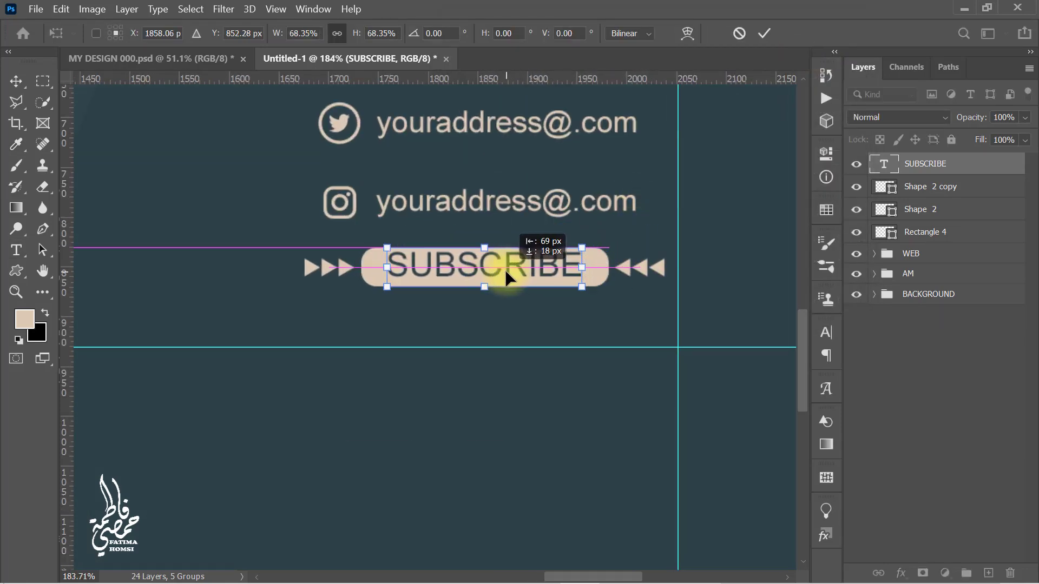
pyautogui.click(763, 33)
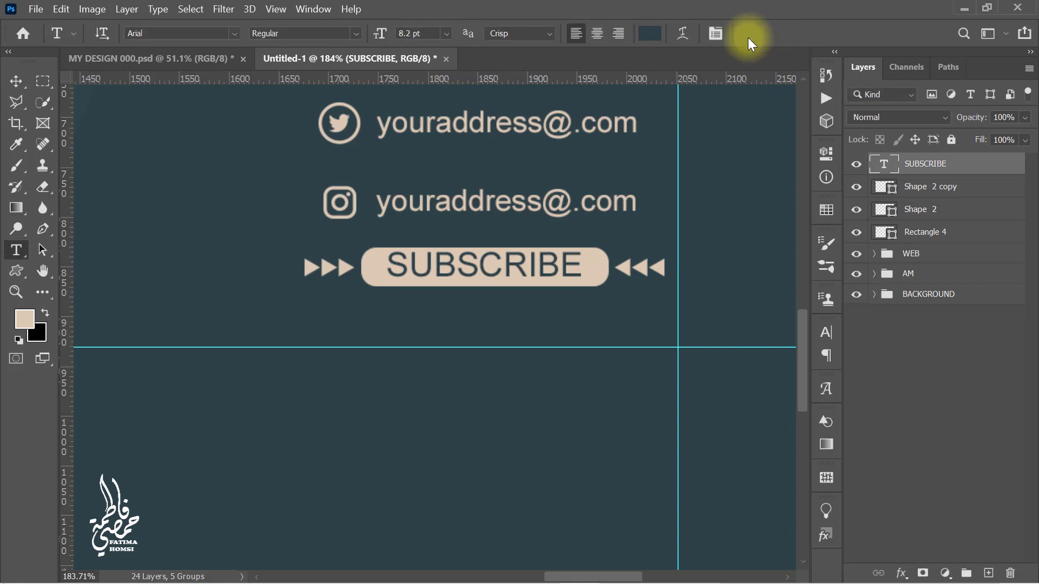
# Set the SUBSCRIBE text's font style to Bold
pyautogui.click(355, 33)
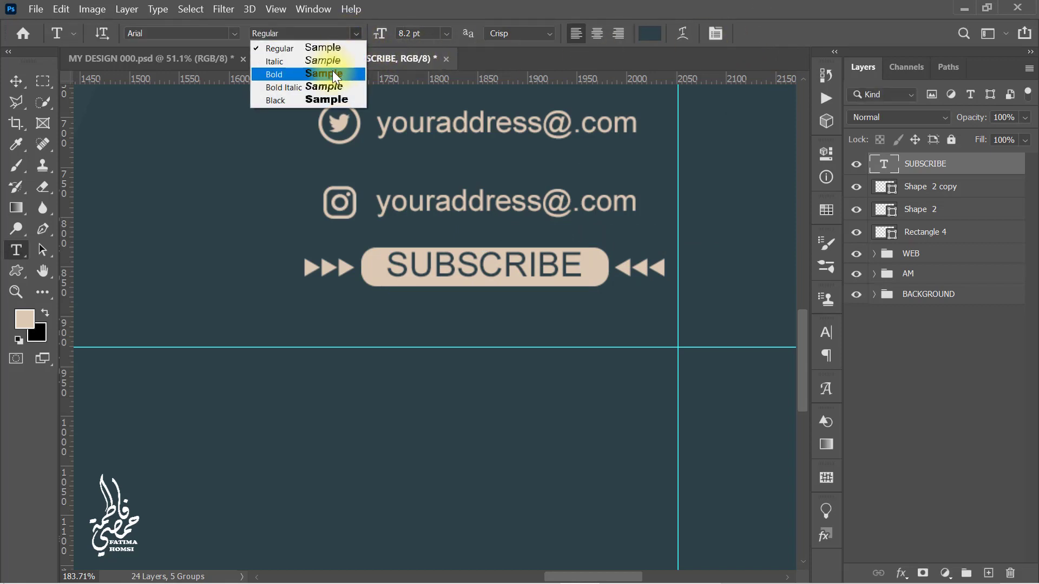
pyautogui.click(332, 71)
pyautogui.hotkey('ctrl', 't')
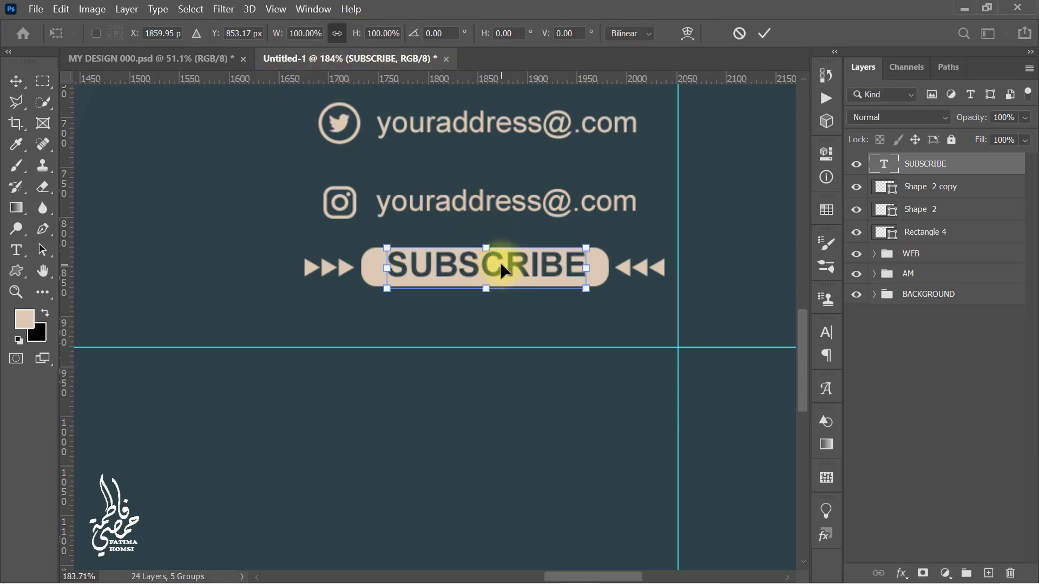
pyautogui.click(763, 33)
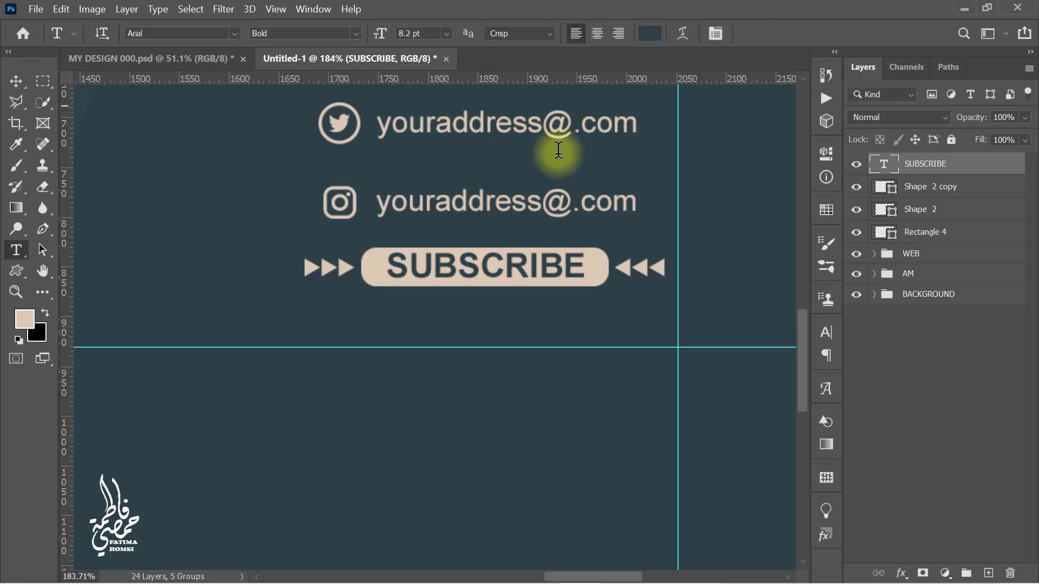
# Group the SUBSCRIBE text, both arrow shapes and the rounded rectangle, and name the group SUBSCRIBE
pyautogui.keyDown('alt'); pyautogui.scroll(-2, 515, 177); pyautogui.keyUp('alt')
pyautogui.keyDown('alt'); pyautogui.scroll(-5, 515, 177); pyautogui.keyUp('alt')
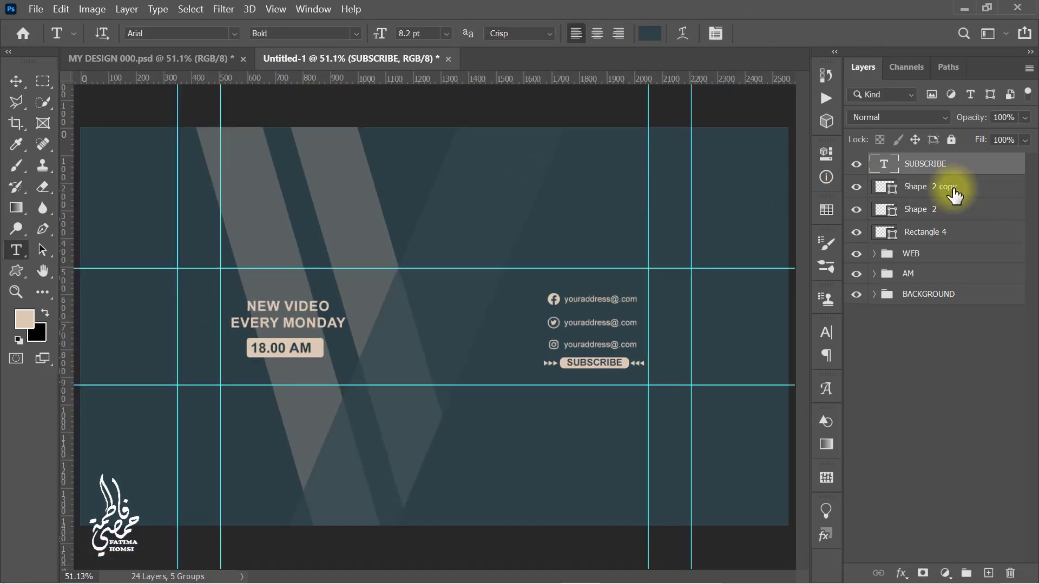
pyautogui.keyDown('shift'); pyautogui.click(964, 238); pyautogui.keyUp('shift')
pyautogui.hotkey('ctrl', 'g')
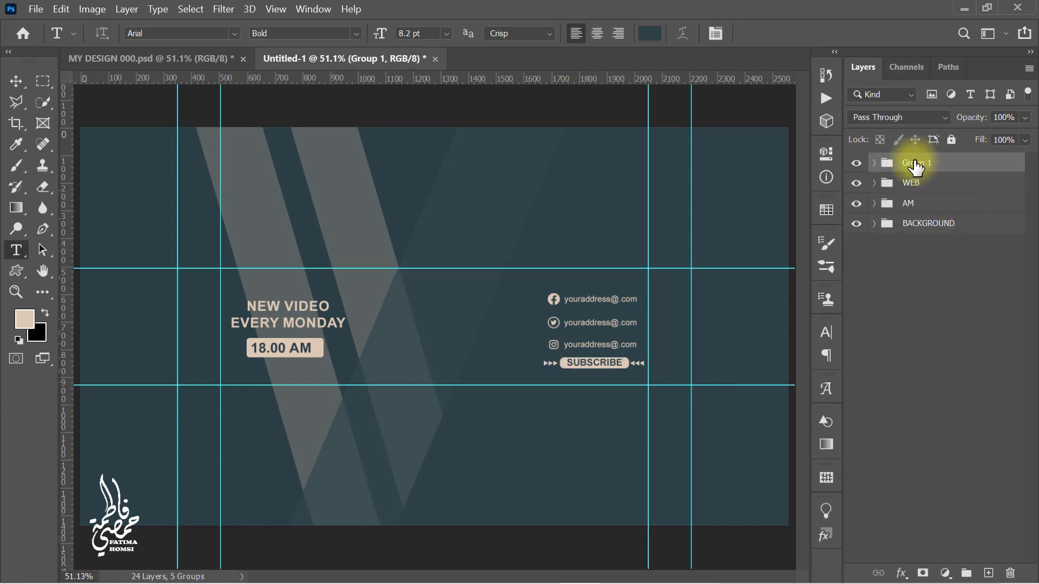
pyautogui.doubleClick(920, 163)
pyautogui.press('Return')
# Scale the SUBSCRIBE group to about 92% and fit it beneath the social addresses, at about X 1847 px, Y 850 px
pyautogui.hotkey('ctrl', 't')
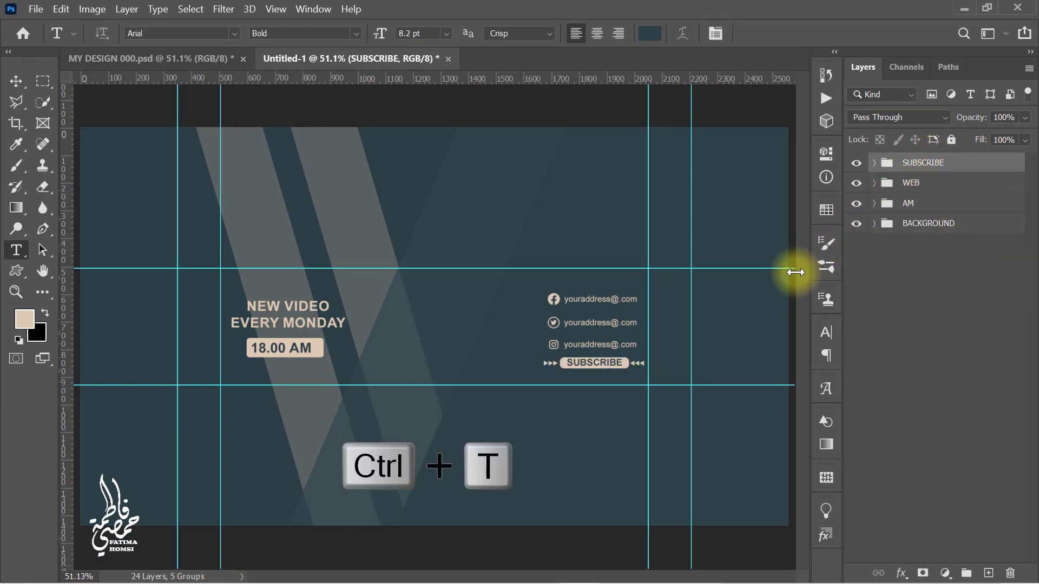
pyautogui.keyDown('alt'); pyautogui.scroll(4, 633, 374); pyautogui.keyUp('alt')
pyautogui.moveTo(651, 361); pyautogui.dragTo(582, 349)
pyautogui.moveTo(436, 359); pyautogui.dragTo(443, 359)
pyautogui.moveTo(520, 347); pyautogui.dragTo(520, 347)
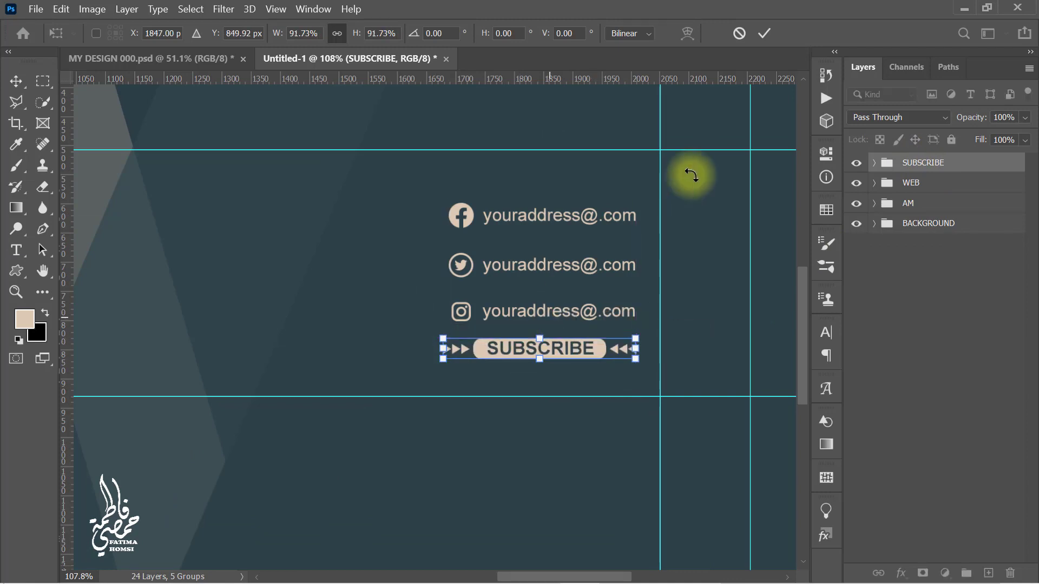
pyautogui.click(764, 33)
pyautogui.press('t')
# Draw a six-sided polygon about 342 × 342 px between the schedule text and the social addresses
pyautogui.keyDown('alt'); pyautogui.scroll(-4, 564, 179); pyautogui.keyUp('alt')
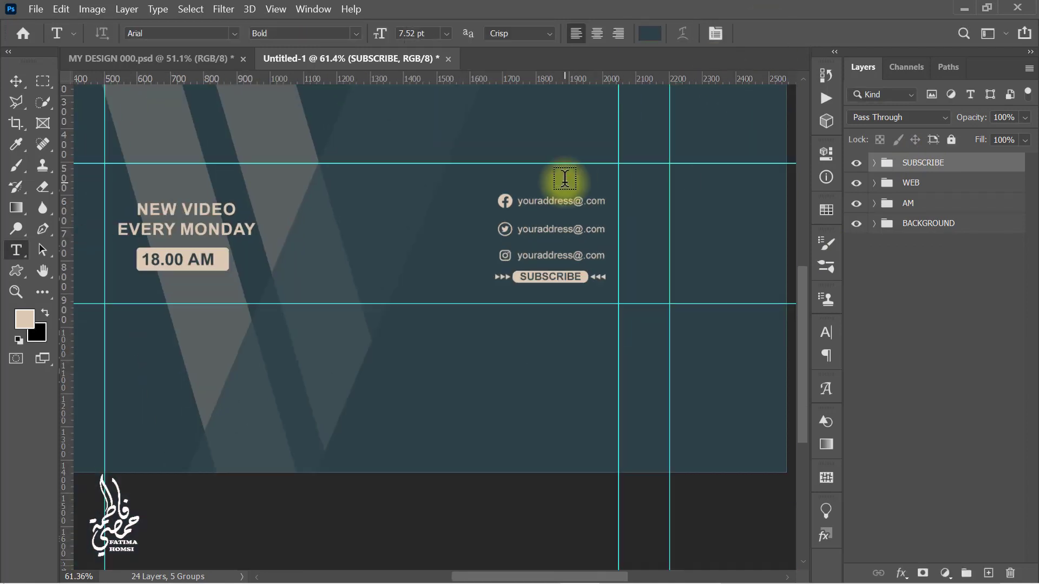
pyautogui.click(17, 269)
pyautogui.click(87, 316)
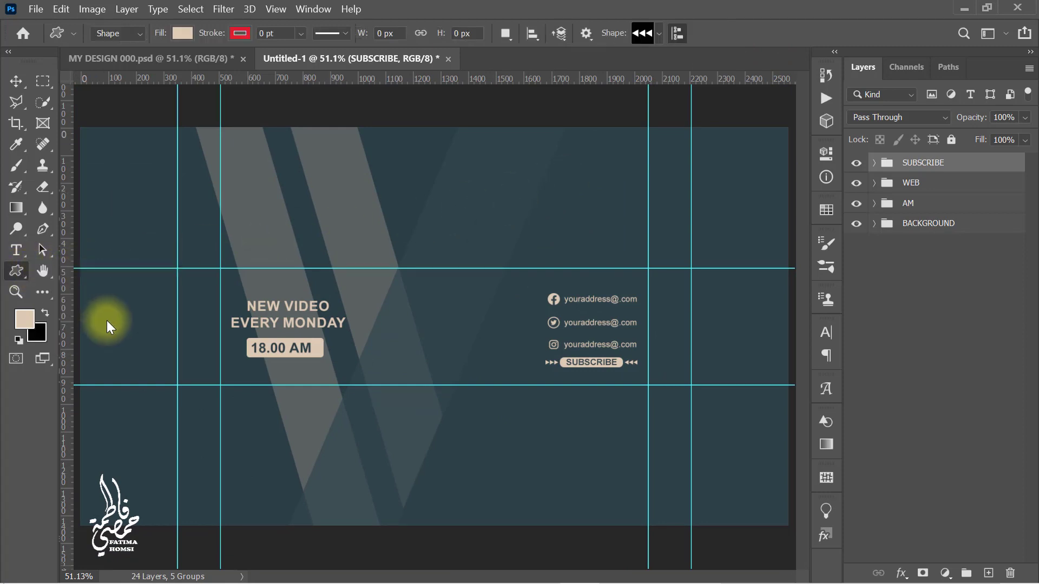
pyautogui.moveTo(654, 35); pyautogui.dragTo(620, 35)
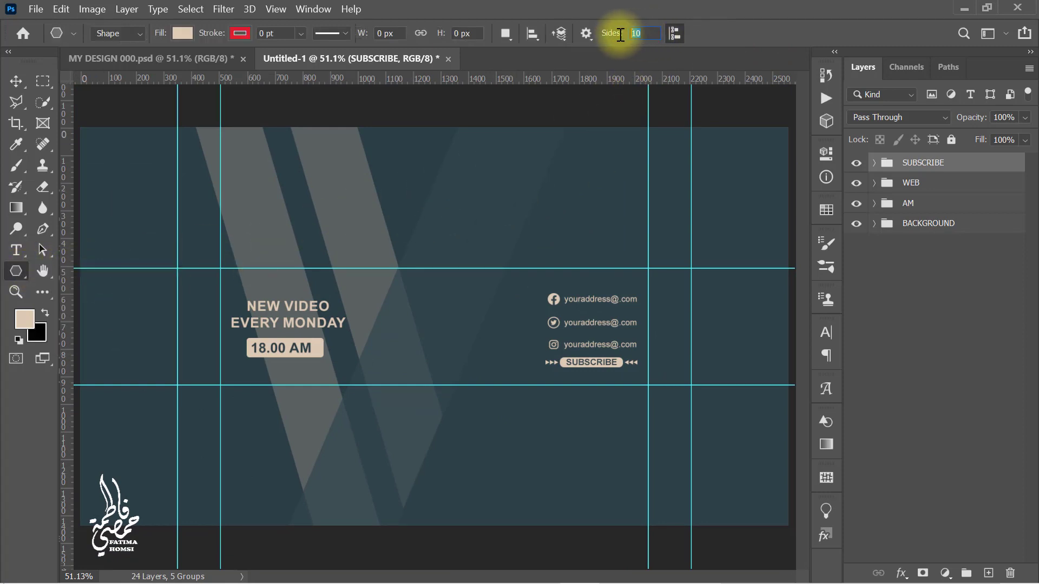
pyautogui.write('6')
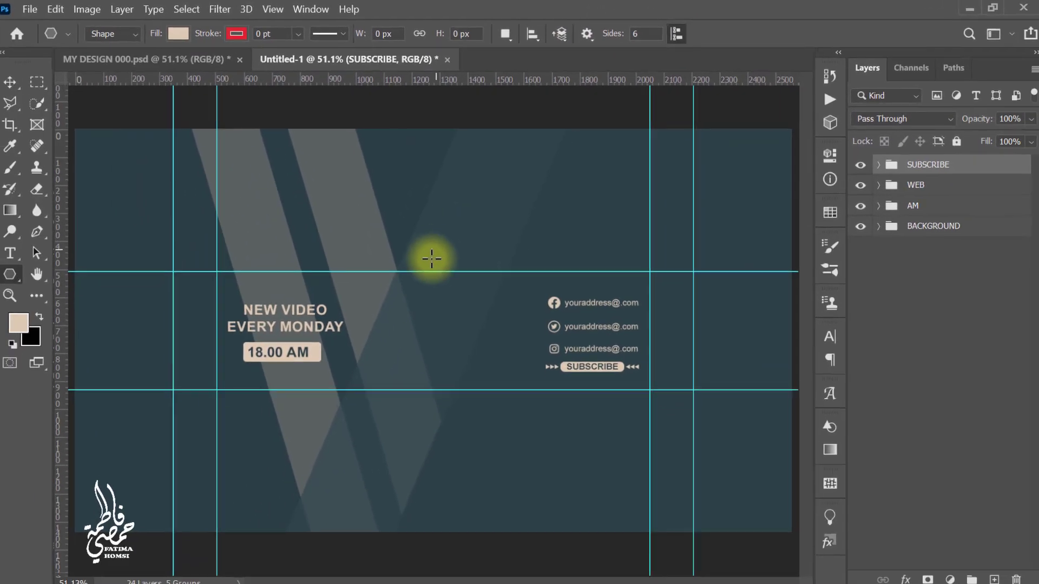
pyautogui.moveTo(399, 296); pyautogui.dragTo(434, 341)
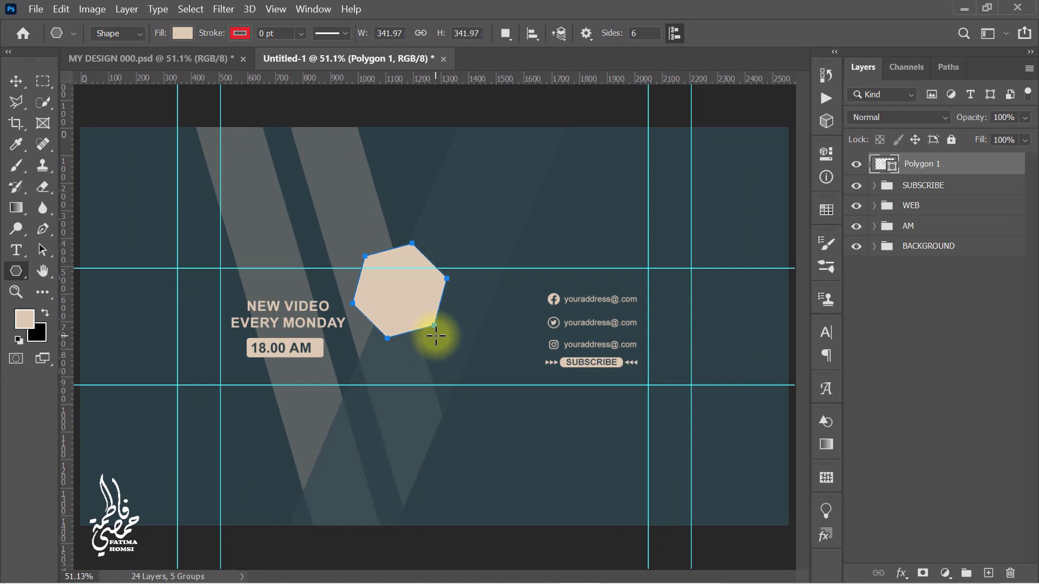
# Centre the hexagon at about X 1280 px, Y 682 px, scale it to about 90% and rotate it about 16.5°
pyautogui.hotkey('ctrl', 't')
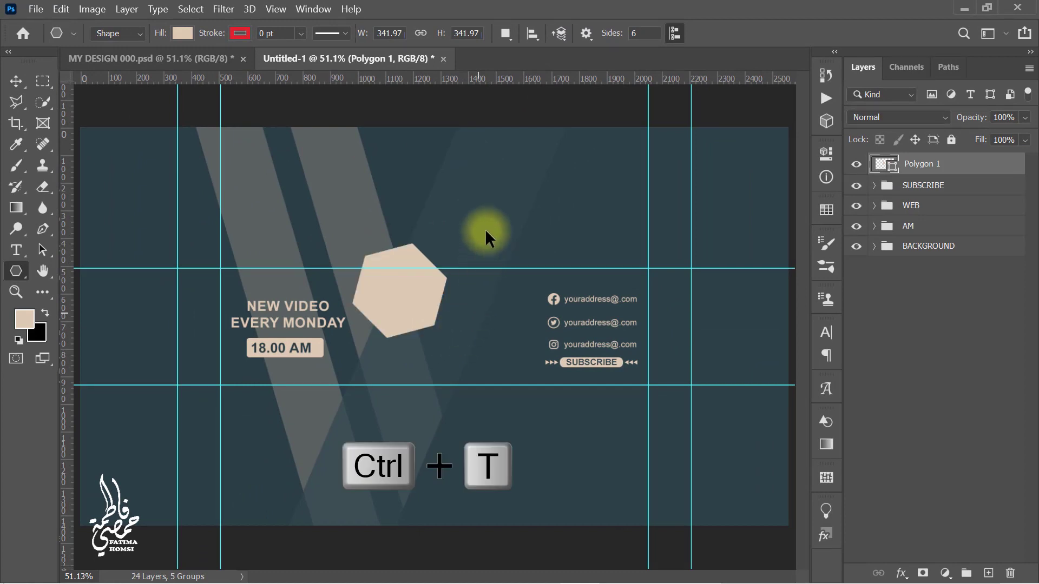
pyautogui.hotkey('ctrl', 't')
pyautogui.moveTo(486, 231); pyautogui.dragTo(483, 268)
pyautogui.moveTo(418, 287); pyautogui.dragTo(453, 313)
pyautogui.moveTo(513, 304); pyautogui.dragTo(505, 292)
pyautogui.scroll(3, 434, 326)
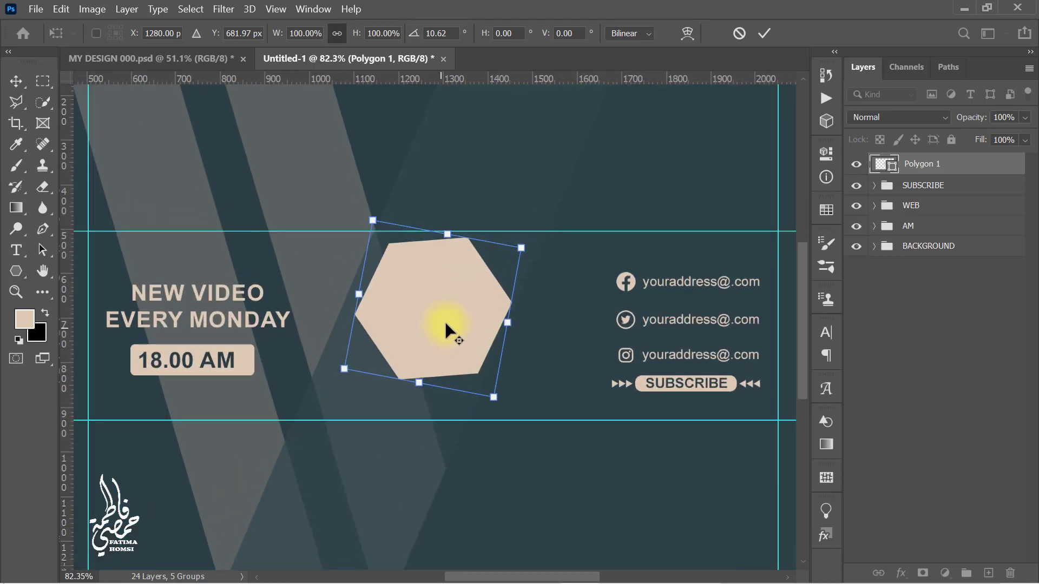
pyautogui.moveTo(496, 398); pyautogui.dragTo(489, 389)
pyautogui.moveTo(552, 260); pyautogui.dragTo(552, 271)
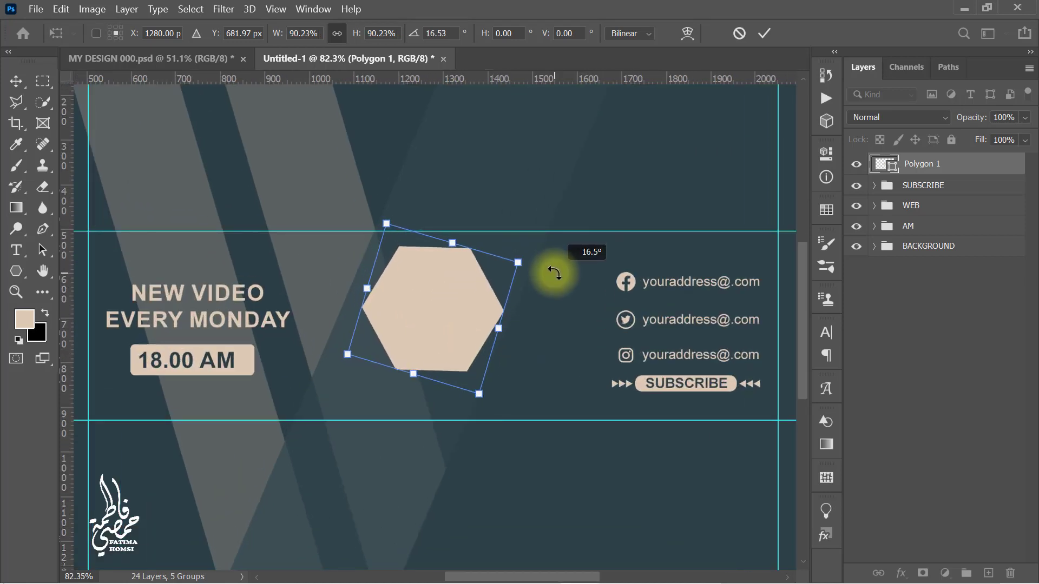
pyautogui.click(762, 36)
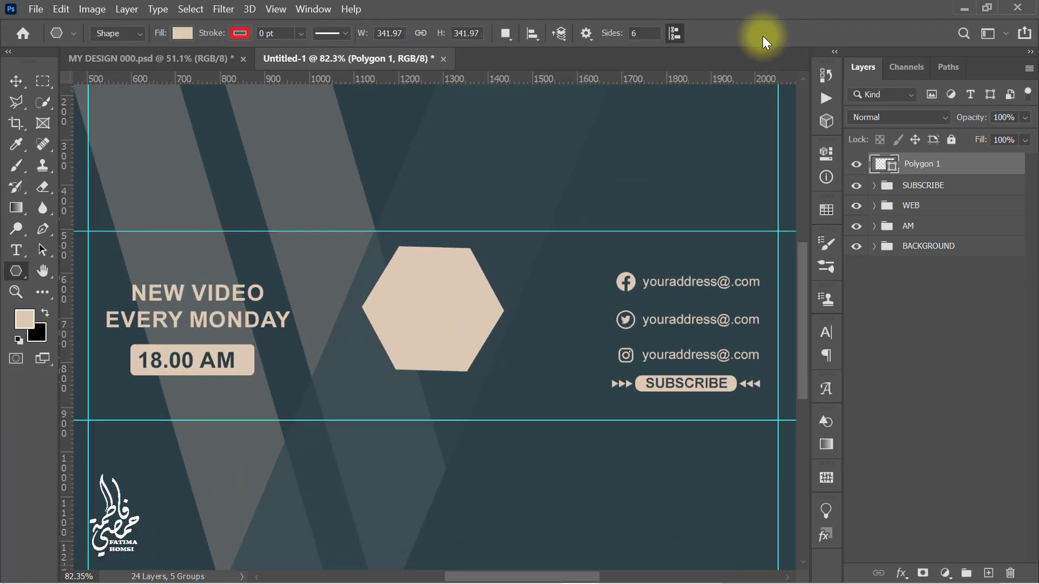
# Change the hexagon's fill colour to a39689
pyautogui.doubleClick(884, 165)
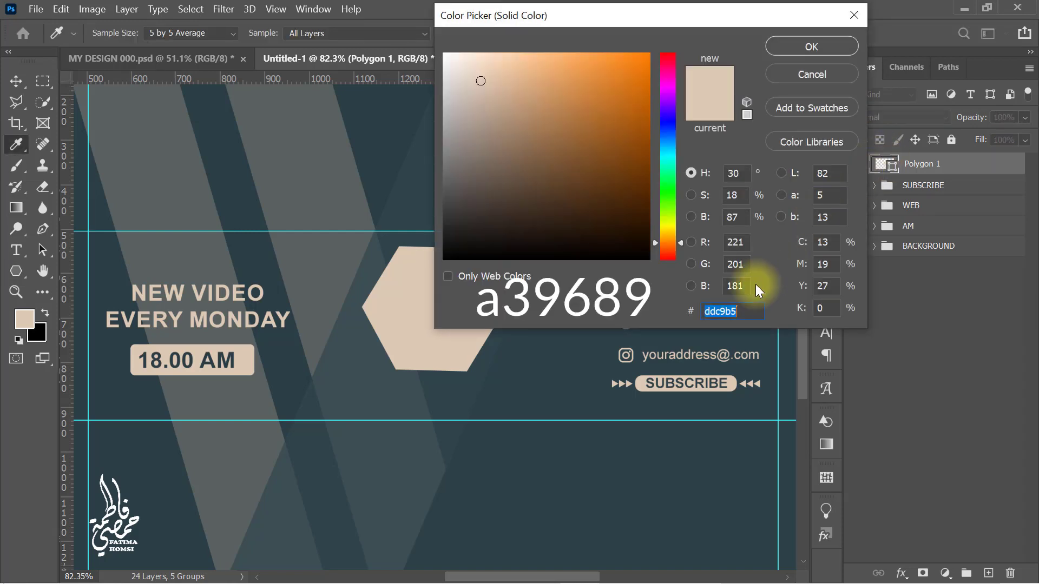
pyautogui.write('a39689')
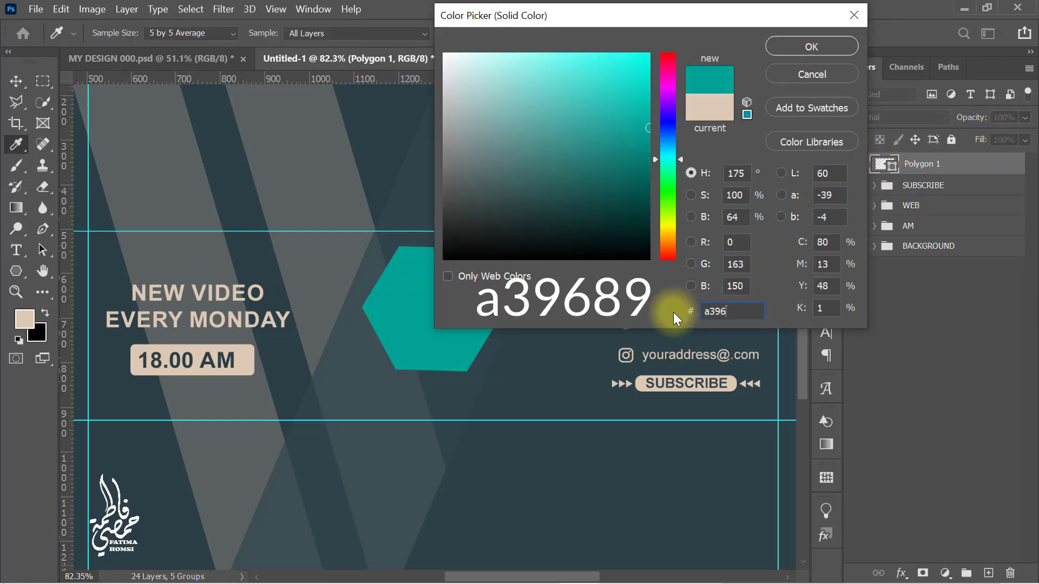
pyautogui.click(819, 45)
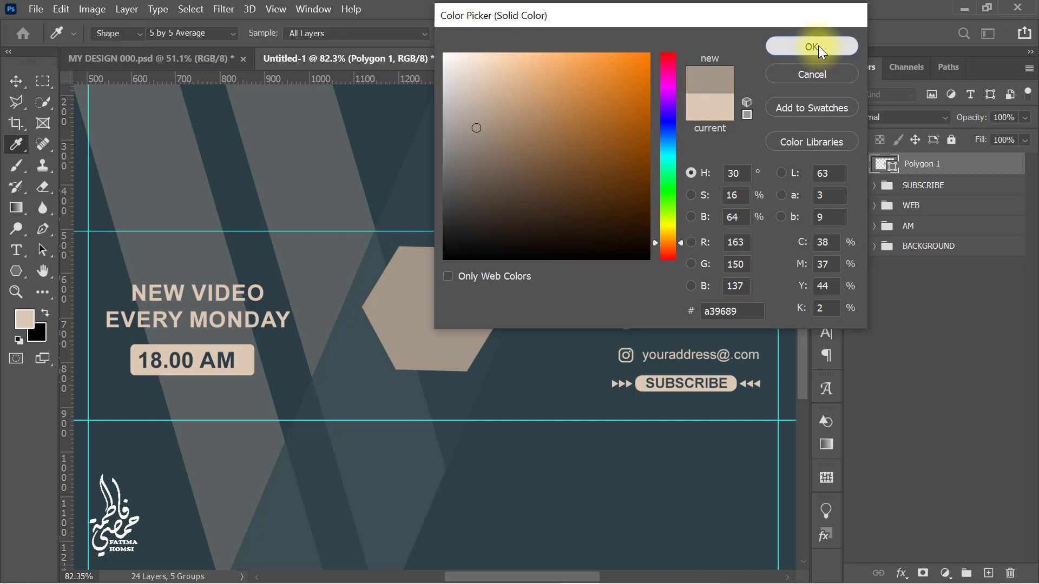
pyautogui.scroll(-2, 622, 130)
pyautogui.scroll(-1, 622, 133)
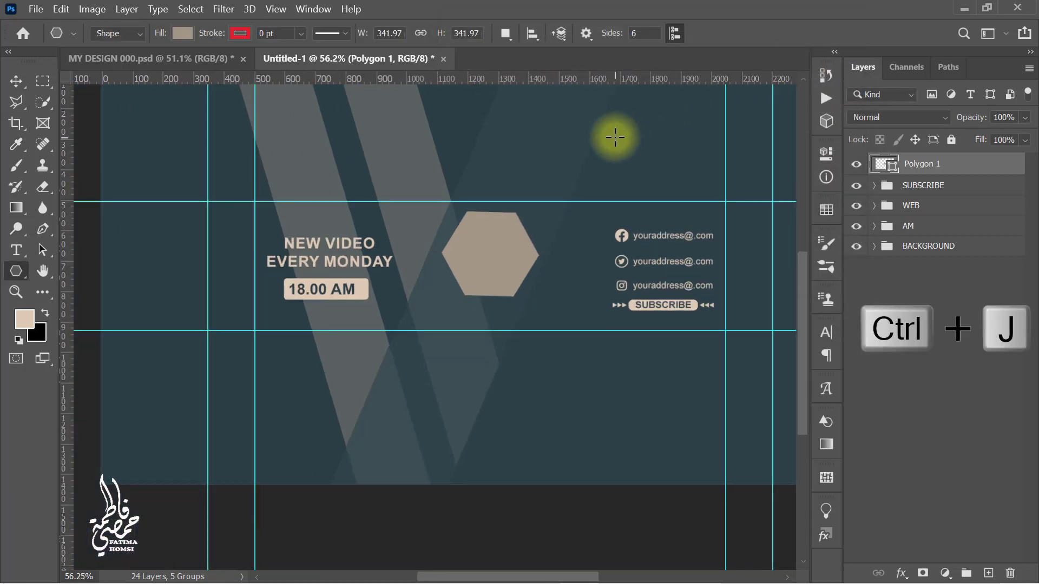
# Duplicate the central hexagon and scale the copy to 87% in place
pyautogui.hotkey('ctrl', 'j')
pyautogui.hotkey('ctrl', 't')
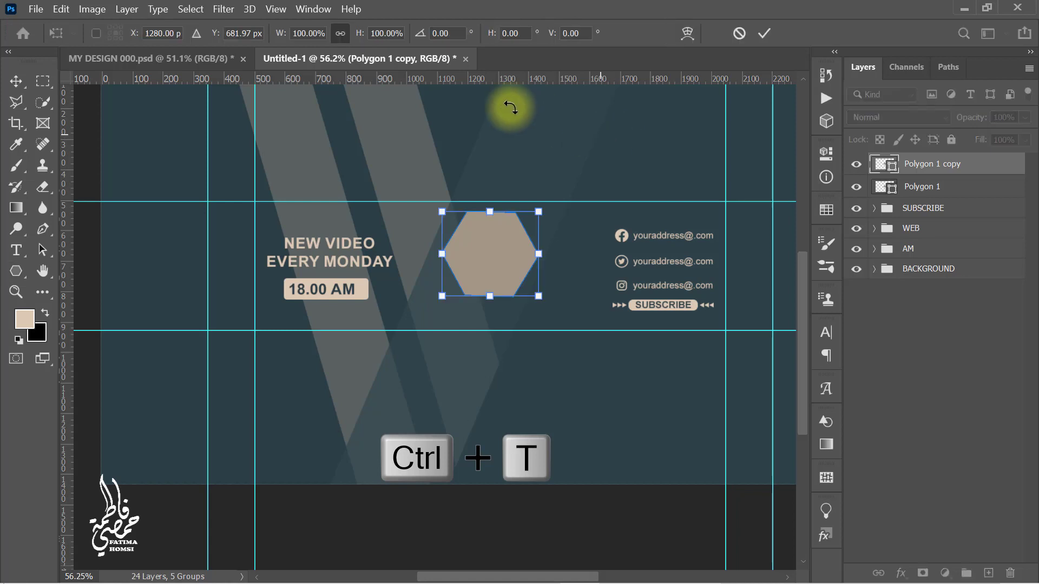
pyautogui.moveTo(279, 34); pyautogui.dragTo(272, 38)
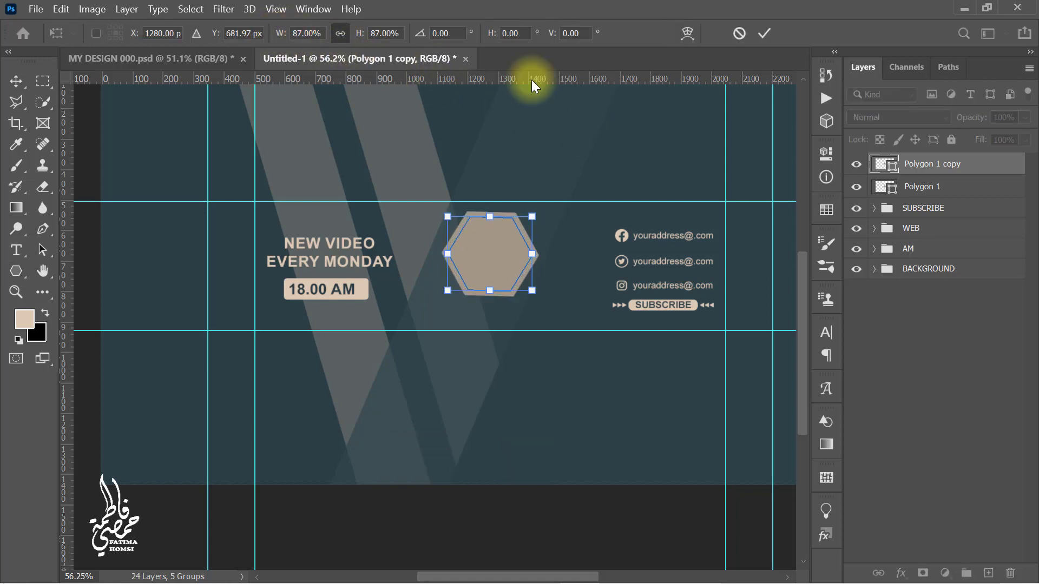
pyautogui.click(766, 31)
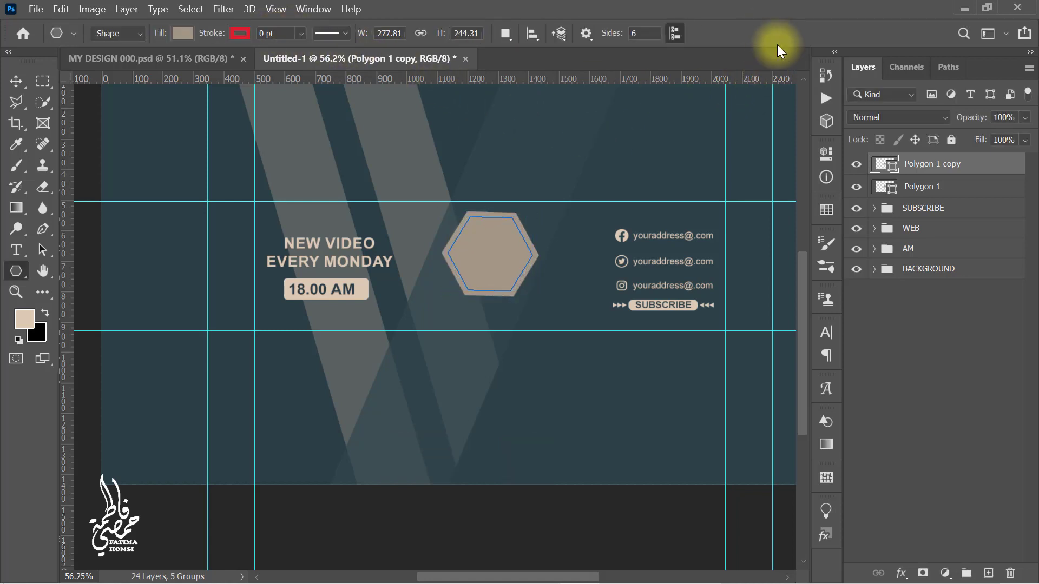
# Change the smaller hexagon's fill to ddc9b5, sampled from the 18.00 AM box
pyautogui.doubleClick(885, 165)
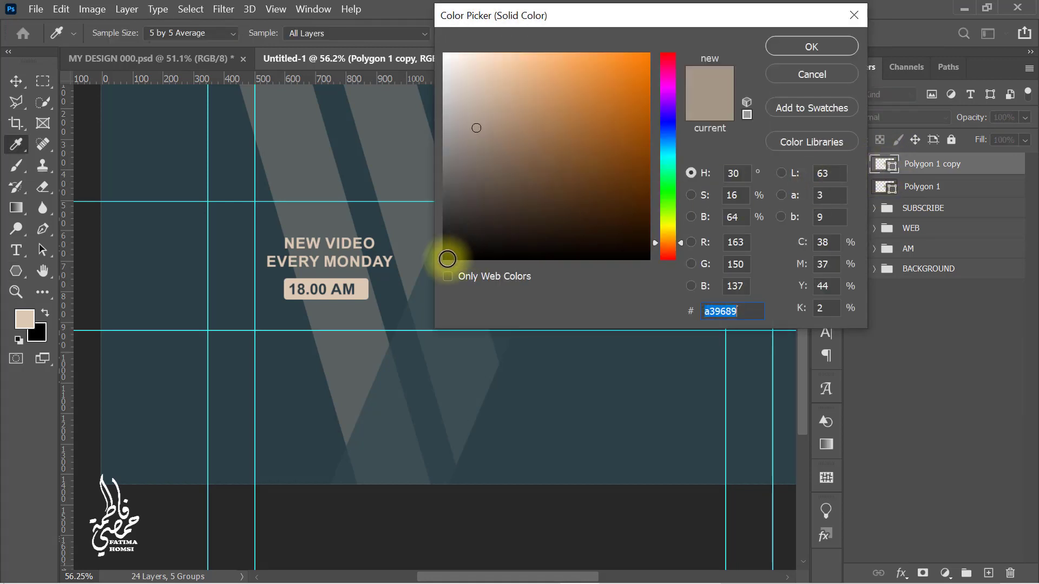
pyautogui.click(354, 289)
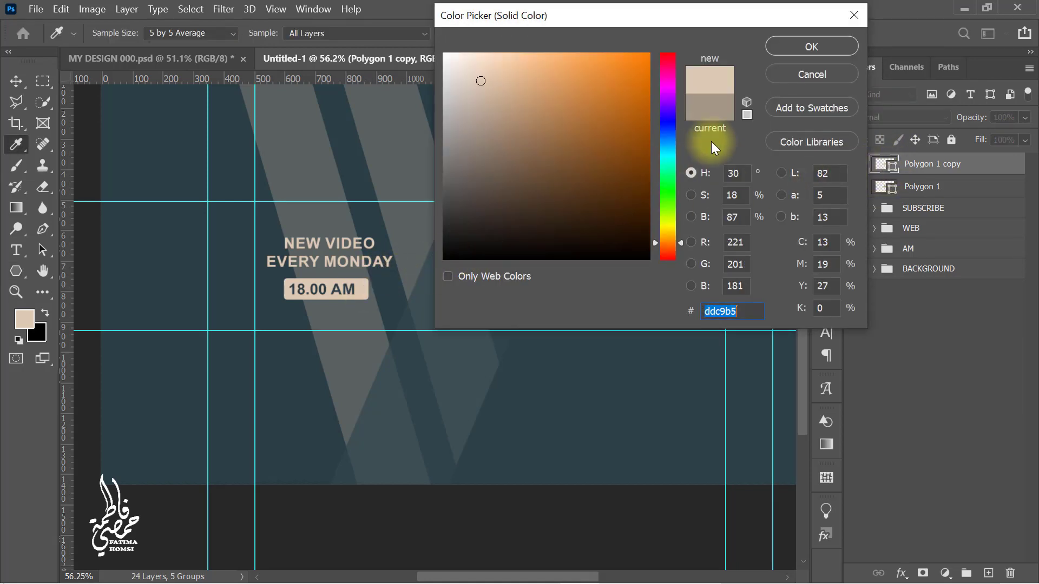
pyautogui.click(805, 48)
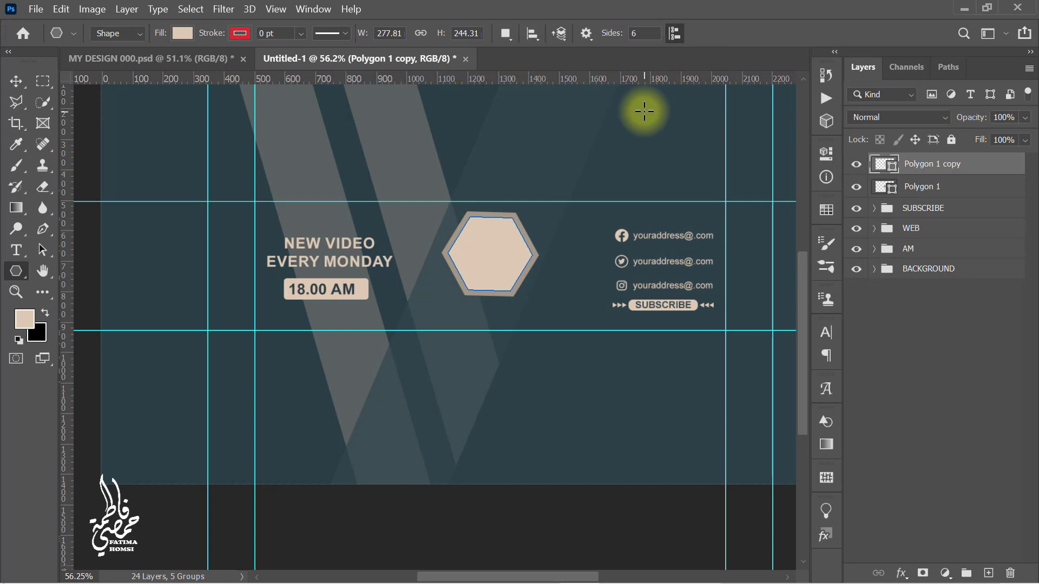
# Rotate both hexagons together by about -1.17° so their upper and lower edges are level
pyautogui.hotkey('ctrl', '0')
pyautogui.keyDown('shift'); pyautogui.click(944, 188); pyautogui.keyUp('shift')
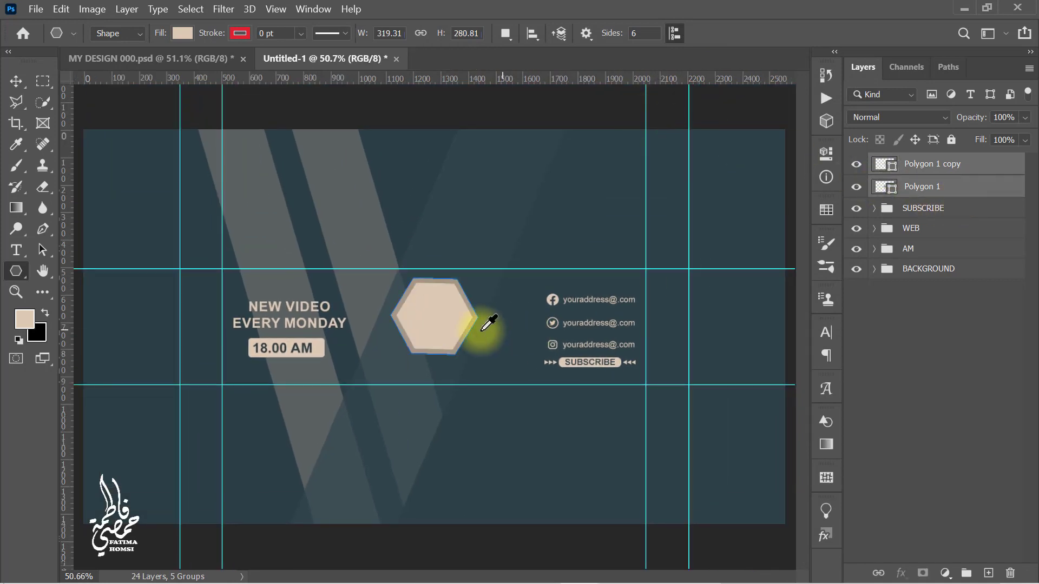
pyautogui.keyDown('alt'); pyautogui.scroll(3, 476, 329); pyautogui.keyUp('alt')
pyautogui.hotkey('ctrl', 't')
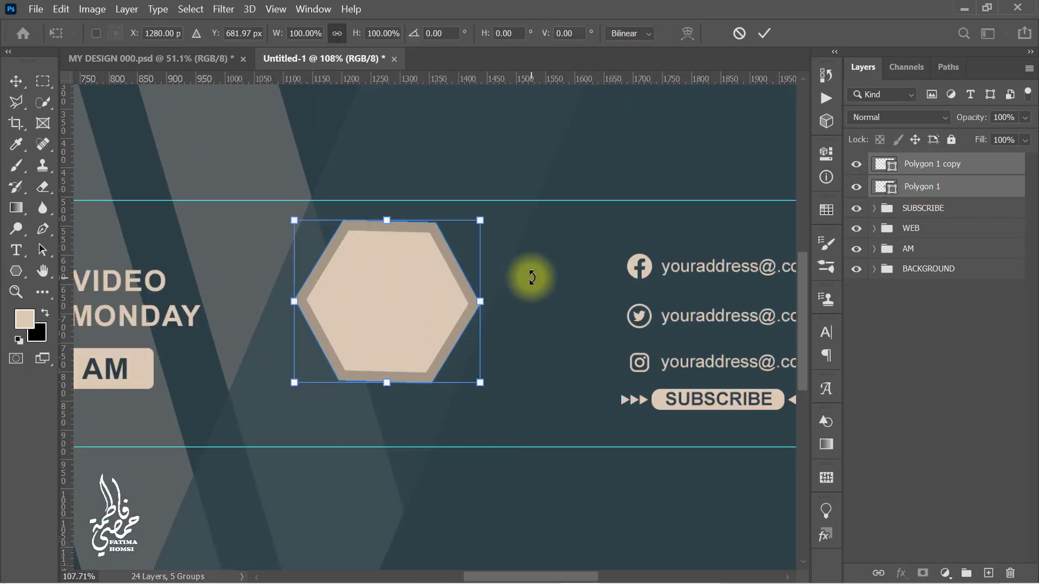
pyautogui.moveTo(531, 278); pyautogui.dragTo(531, 274)
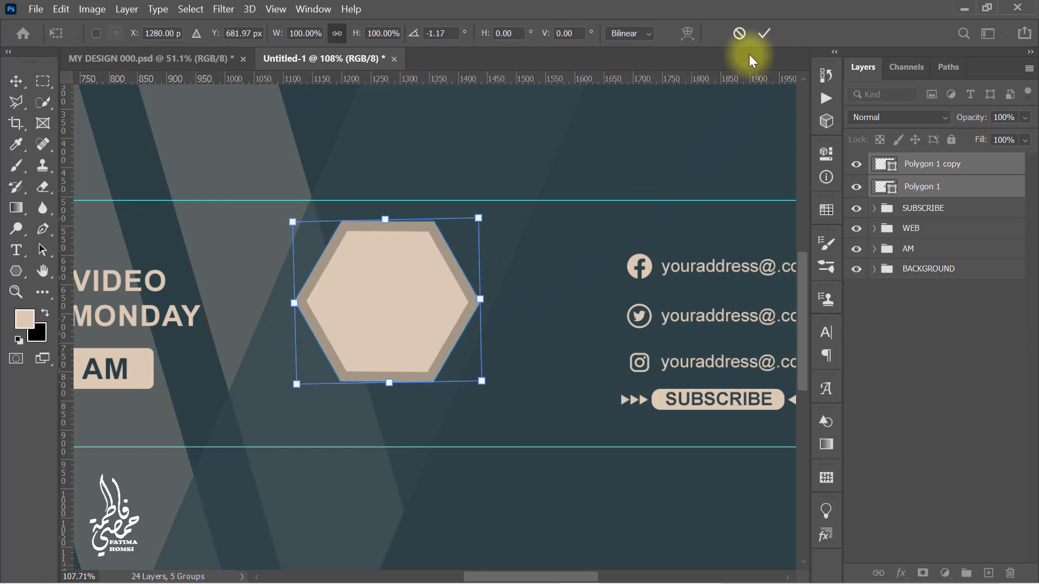
pyautogui.click(763, 34)
pyautogui.scroll(-2, 551, 221)
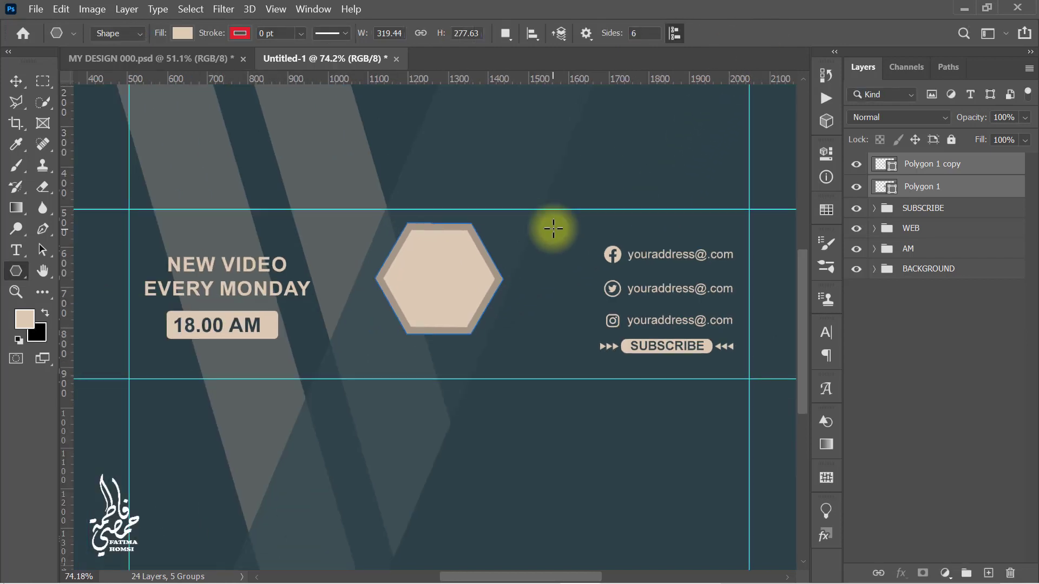
pyautogui.scroll(-2, 553, 229)
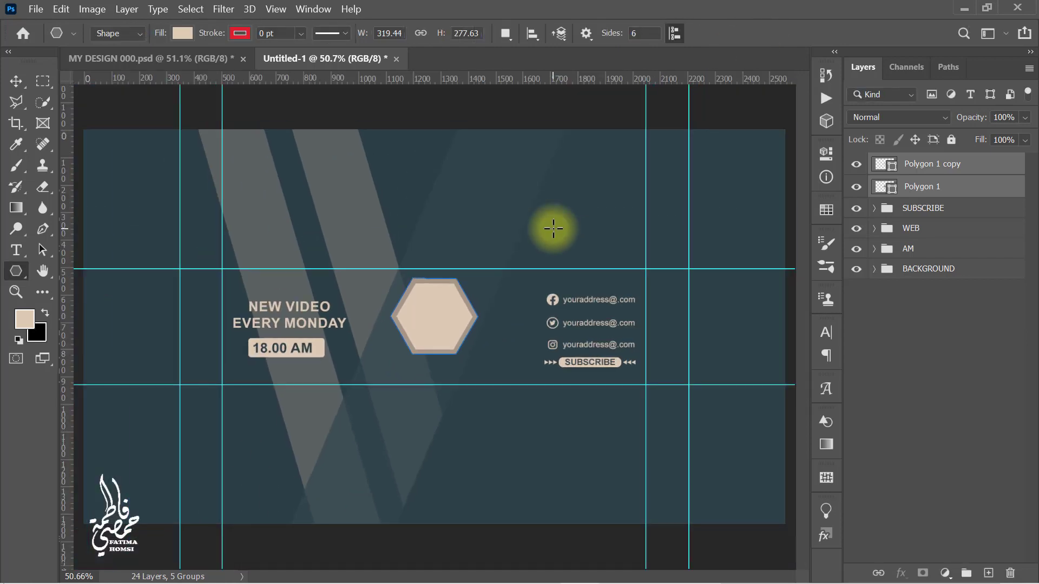
# Place the mand-holding-cup picture directly above the smaller hexagon's layer and clip it to that hexagon
pyautogui.click(922, 164)
pyautogui.click(963, 10)
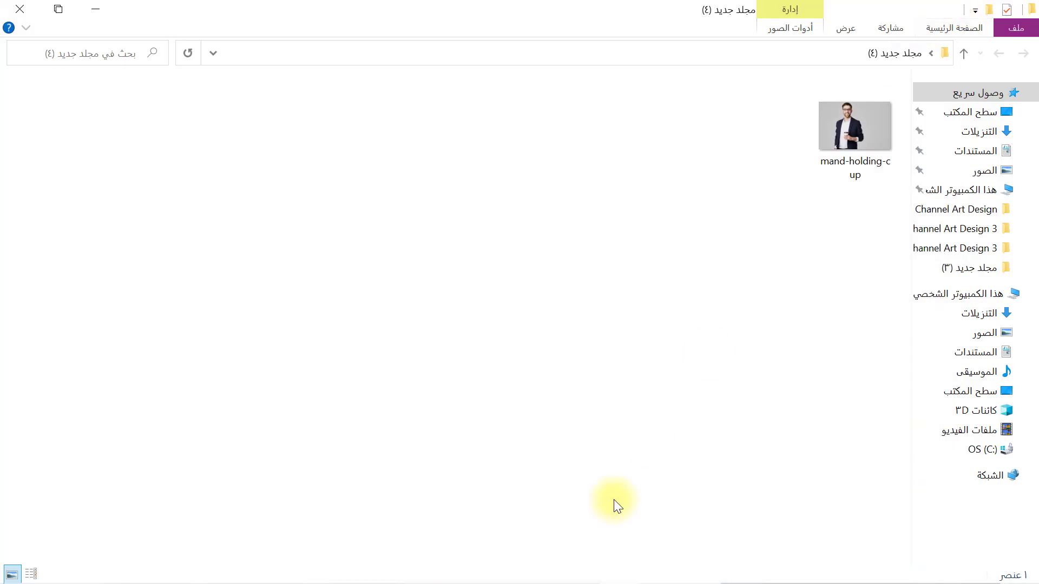
pyautogui.moveTo(856, 115); pyautogui.dragTo(454, 326)
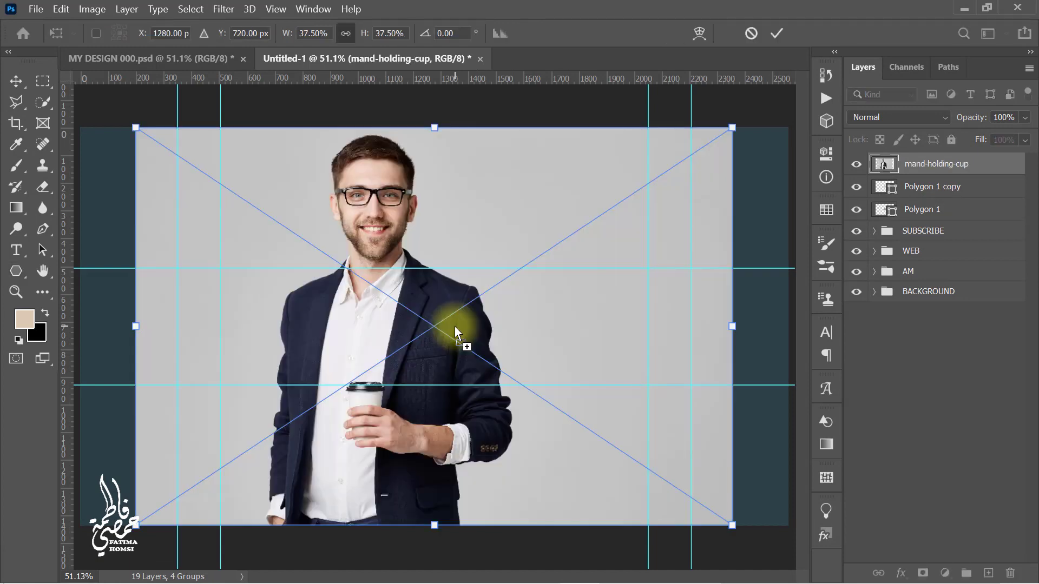
pyautogui.press('Return')
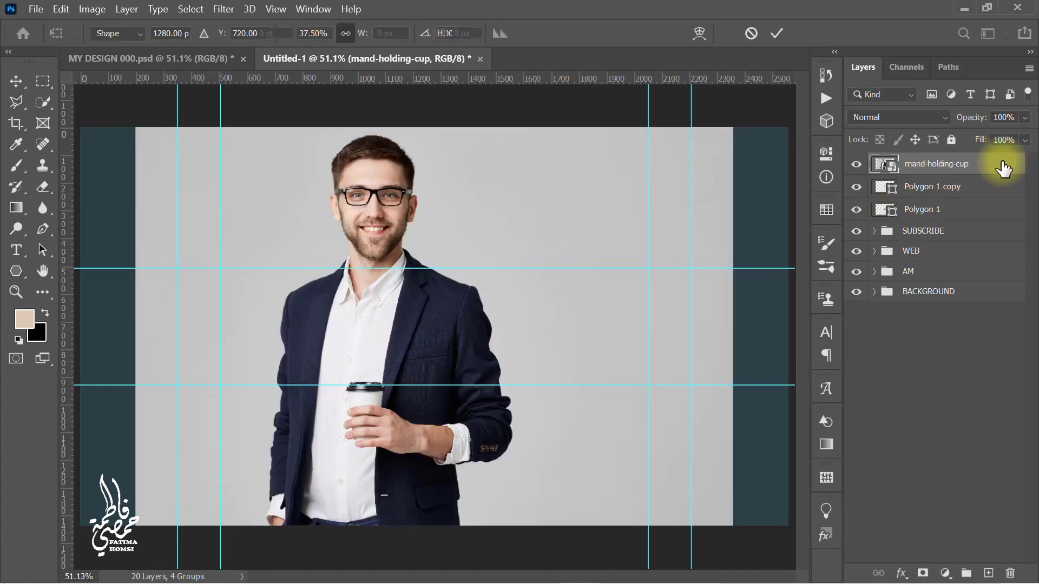
pyautogui.rightClick(1002, 168)
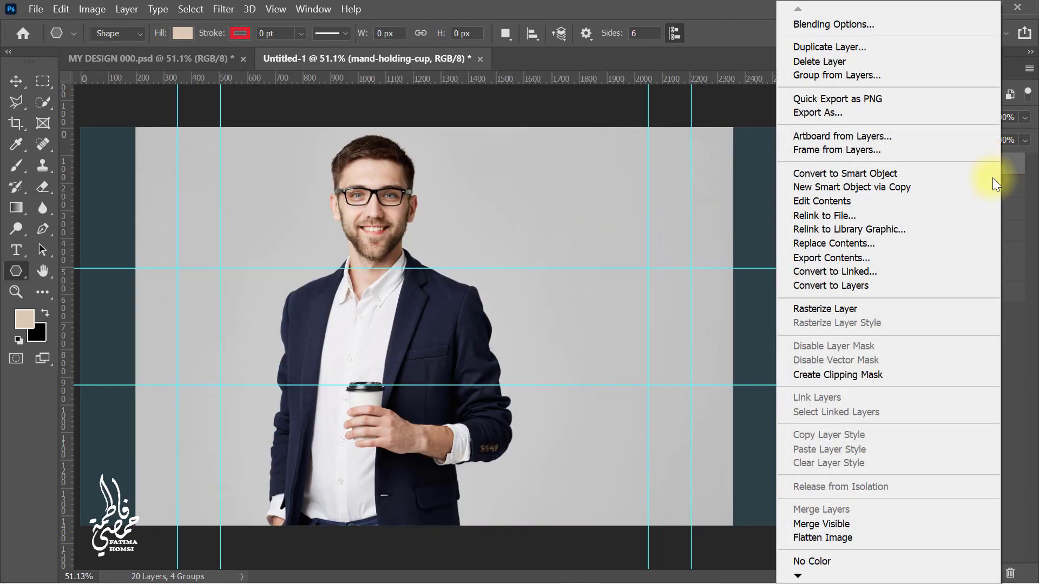
pyautogui.click(928, 373)
# Scale the clipped photo to about 10.3% and position it at about X 1339 px, Y 765 px to frame the man
pyautogui.hotkey('ctrl', 't')
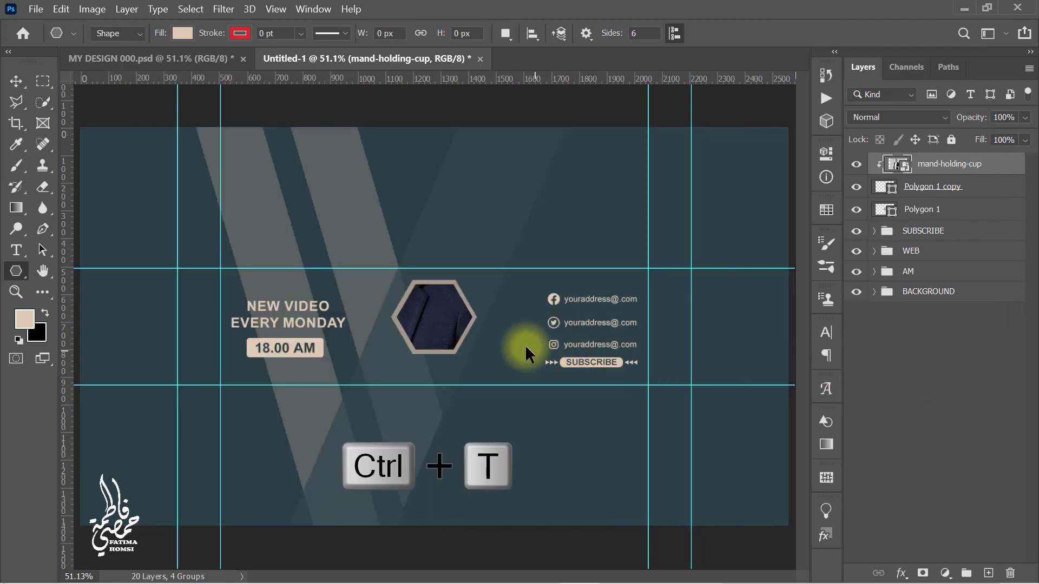
pyautogui.moveTo(731, 533); pyautogui.dragTo(516, 381)
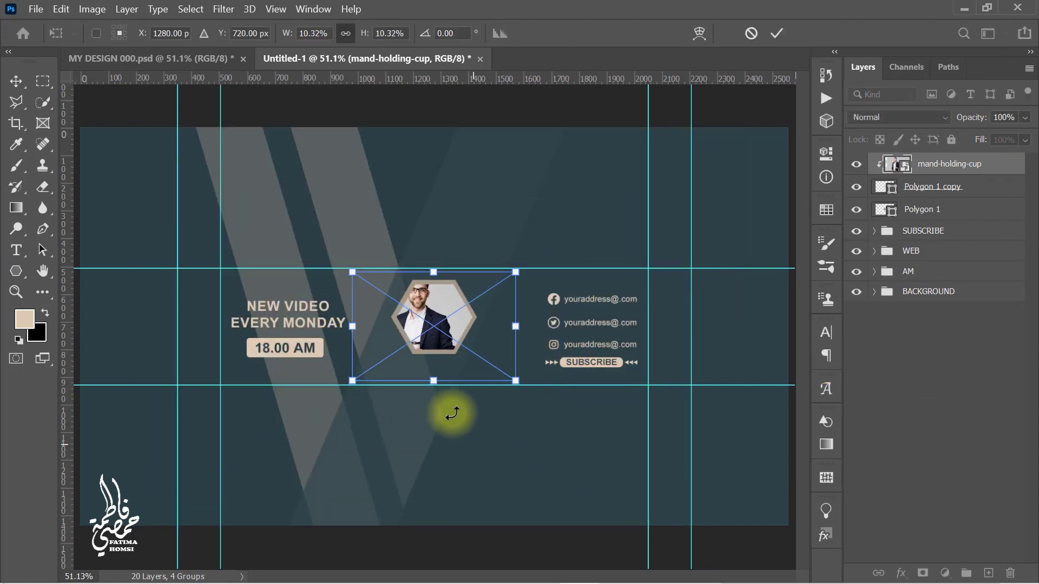
pyautogui.moveTo(452, 354); pyautogui.dragTo(469, 366)
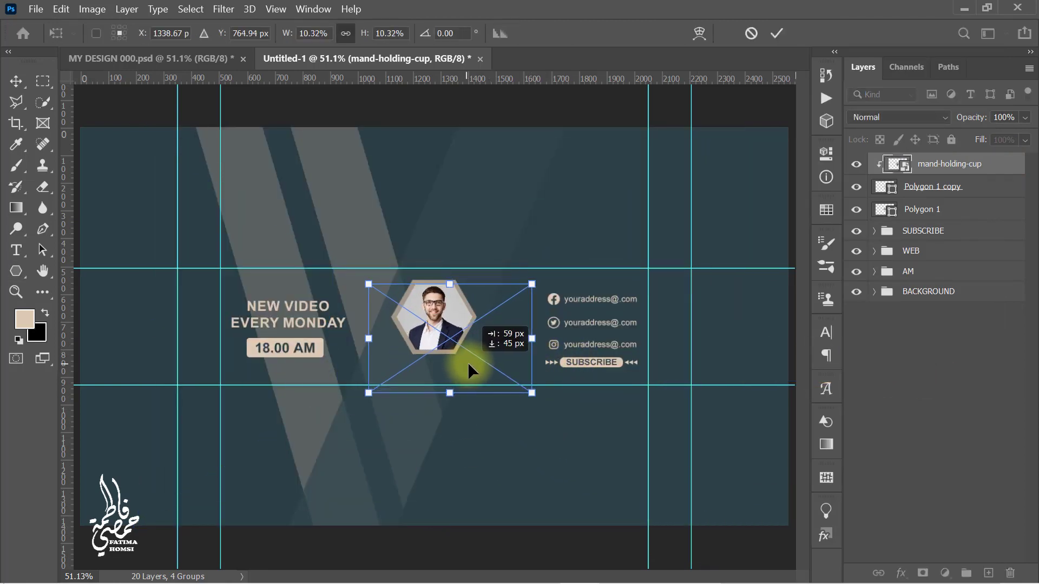
pyautogui.click(777, 34)
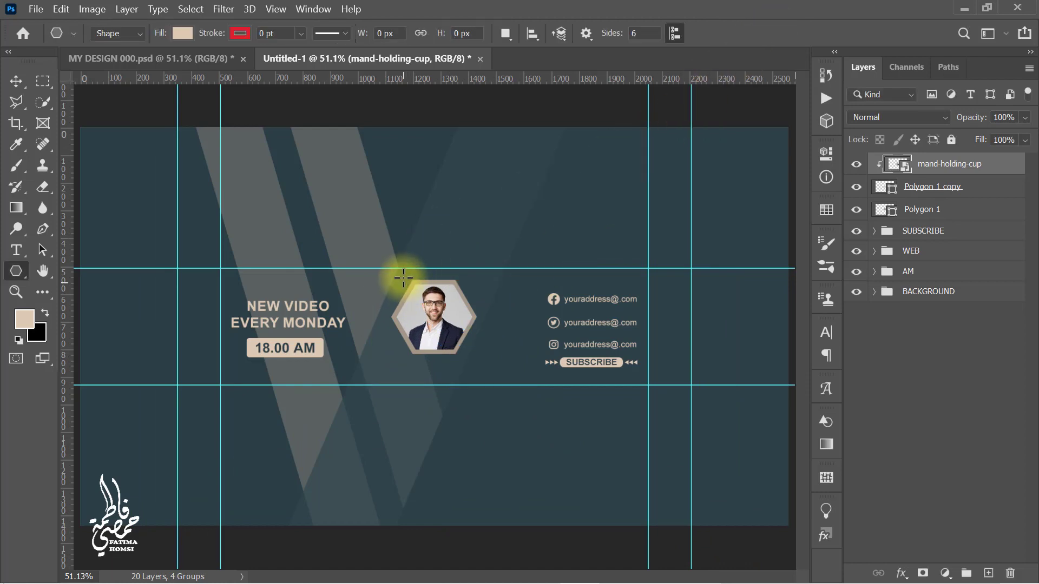
# Draw a beige six-sided polygon about 447 × 434 px and move it over the photo, at about X 1312 px, Y 664 px
pyautogui.moveTo(389, 271); pyautogui.dragTo(433, 316)
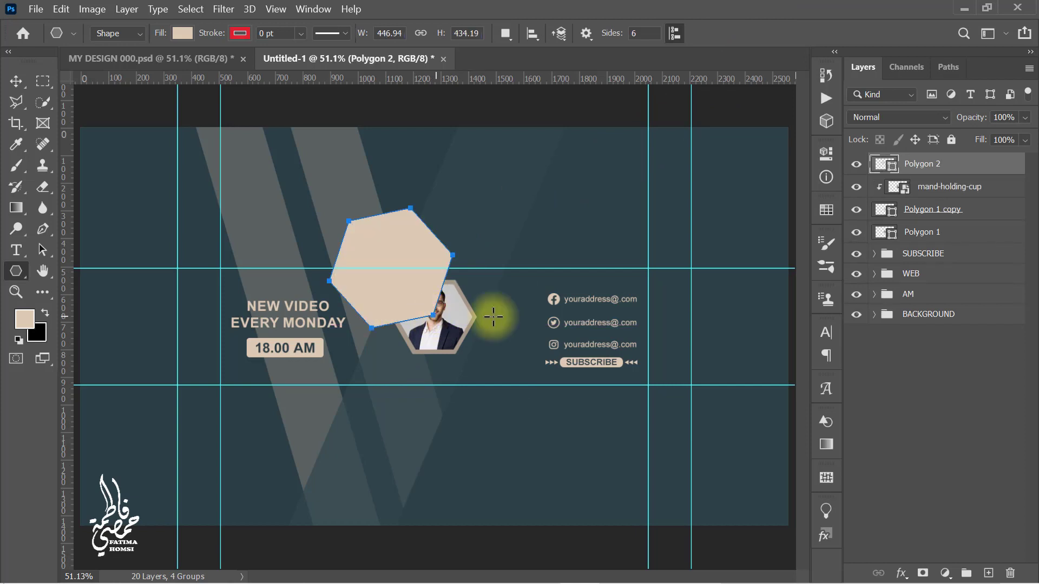
pyautogui.hotkey('ctrl', 't')
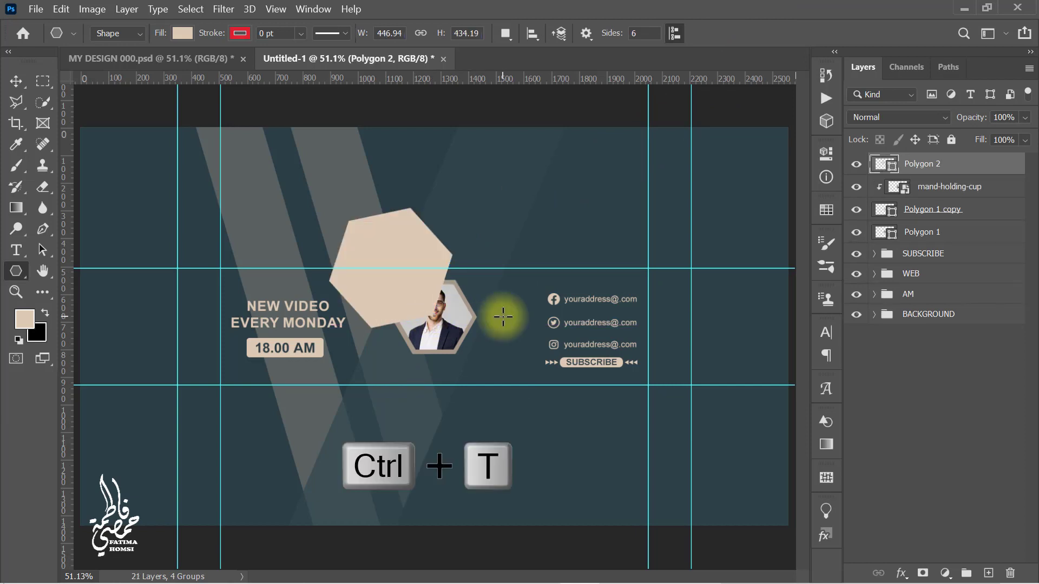
pyautogui.moveTo(408, 297); pyautogui.dragTo(458, 339)
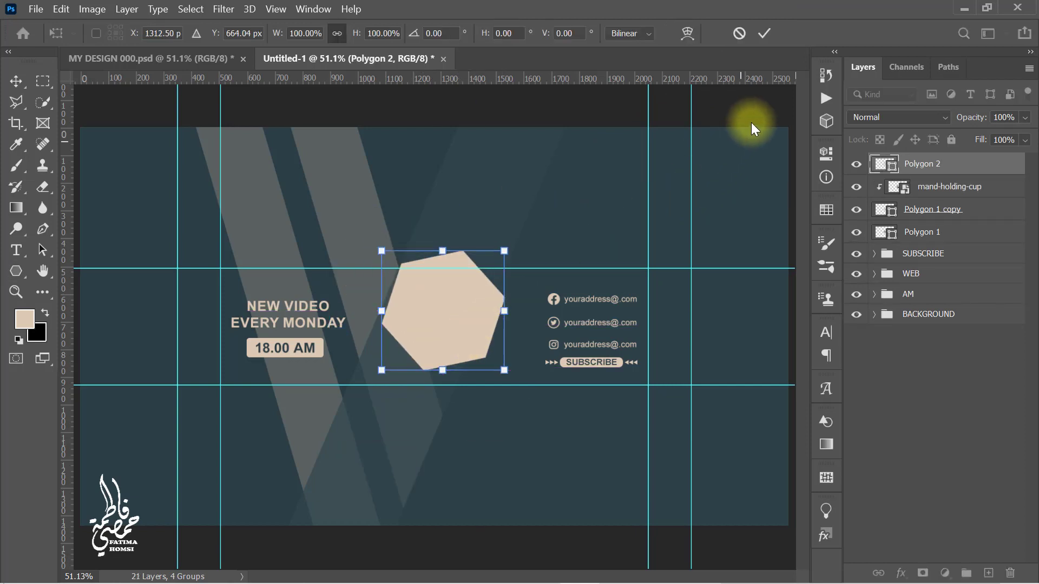
pyautogui.click(764, 33)
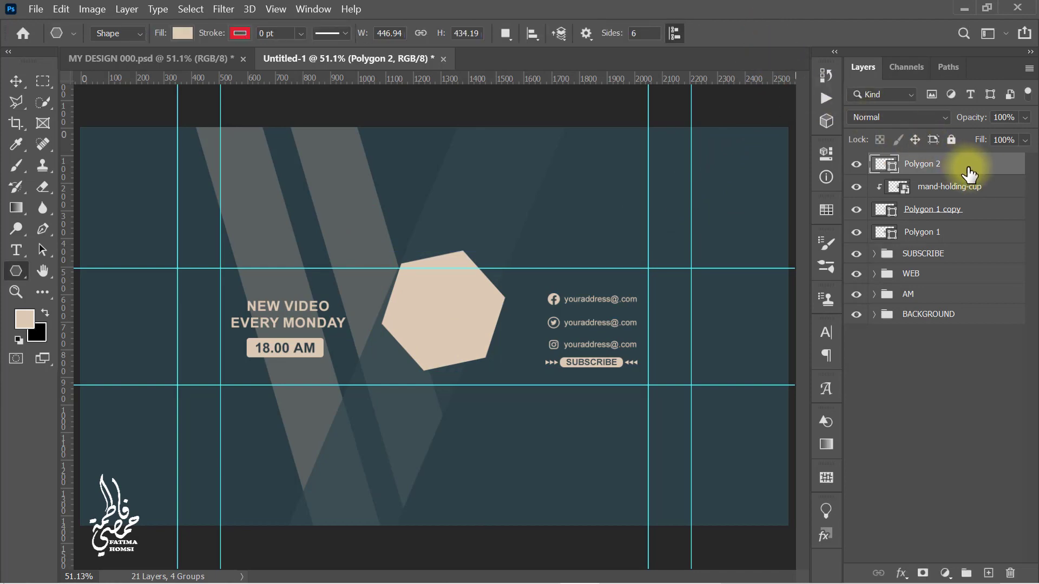
# Clip the new polygon to the photo's hexagon and blend it with Multiply at 50% opacity
pyautogui.rightClick(971, 165)
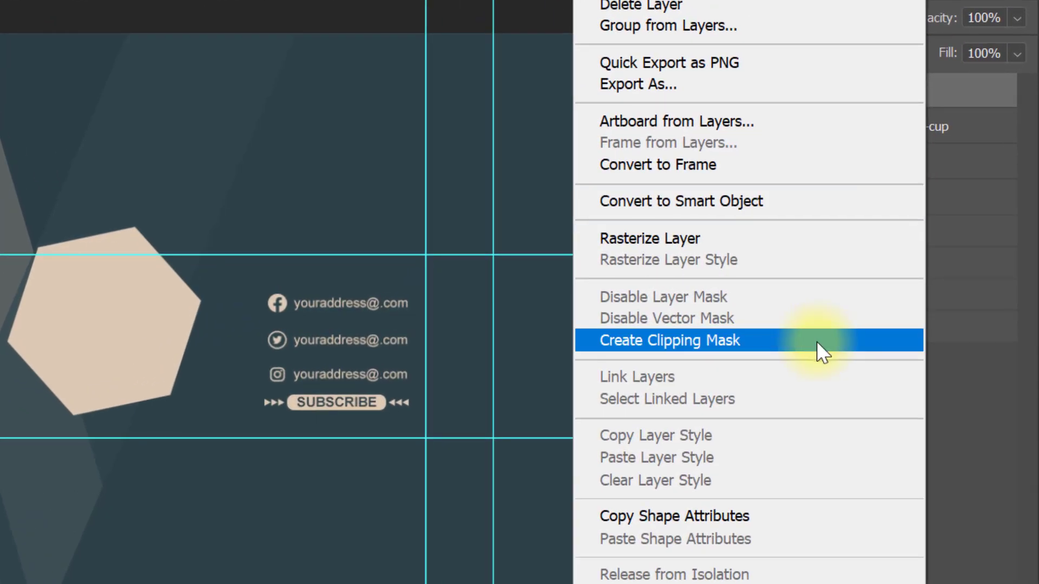
pyautogui.click(816, 341)
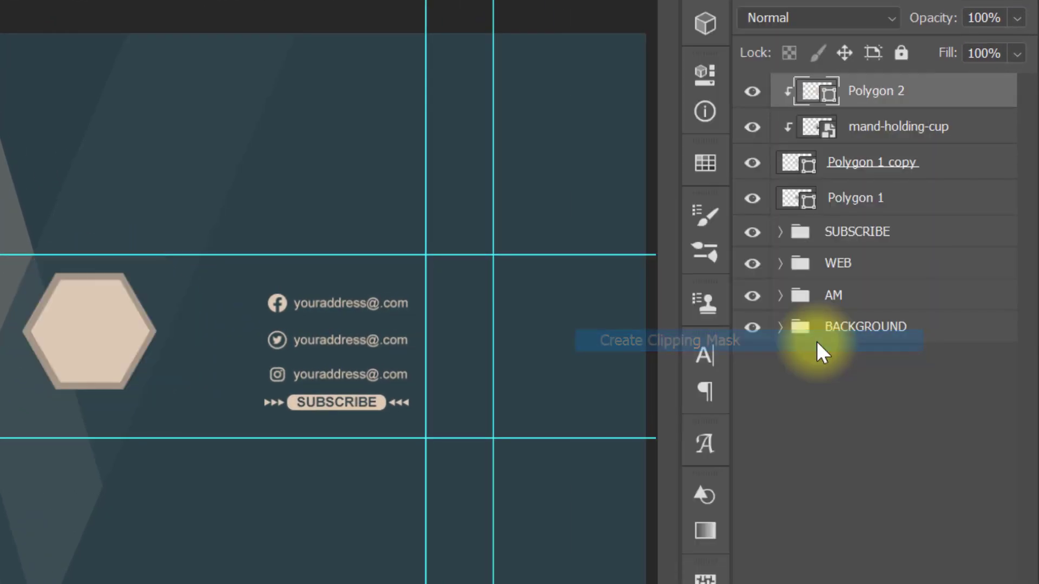
pyautogui.click(837, 25)
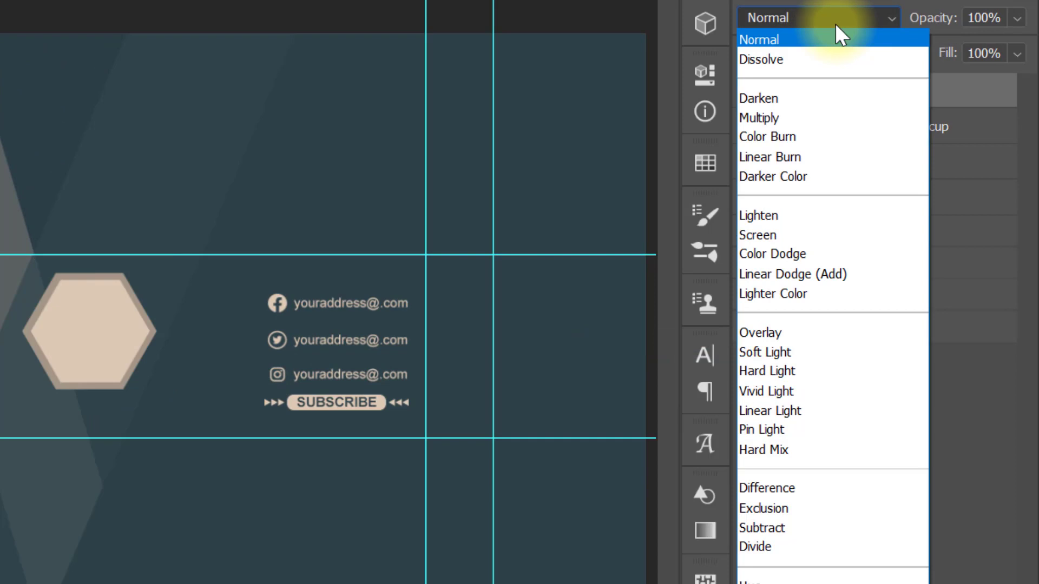
pyautogui.click(839, 108)
pyautogui.click(971, 18)
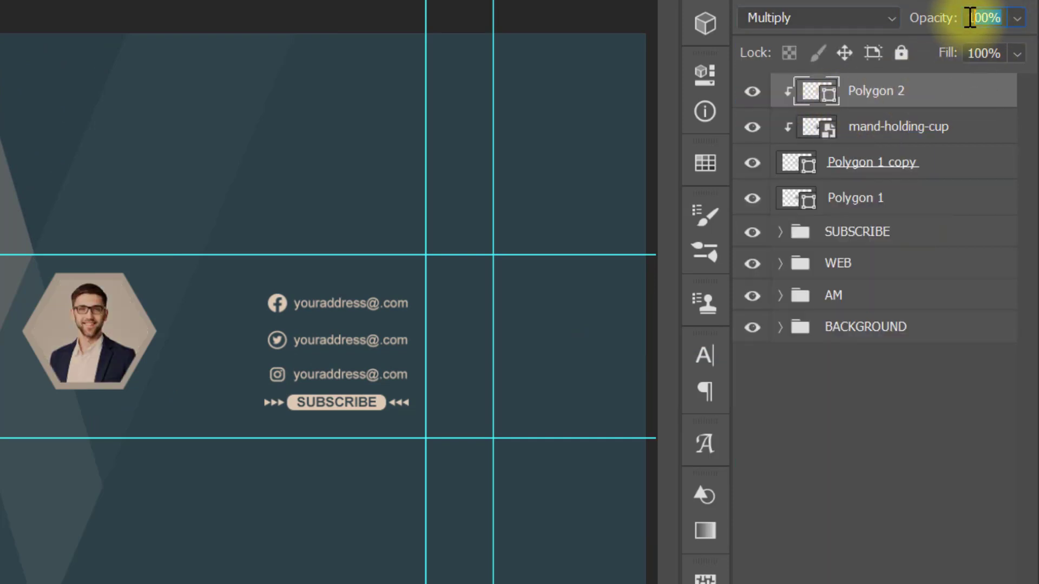
pyautogui.write('50')
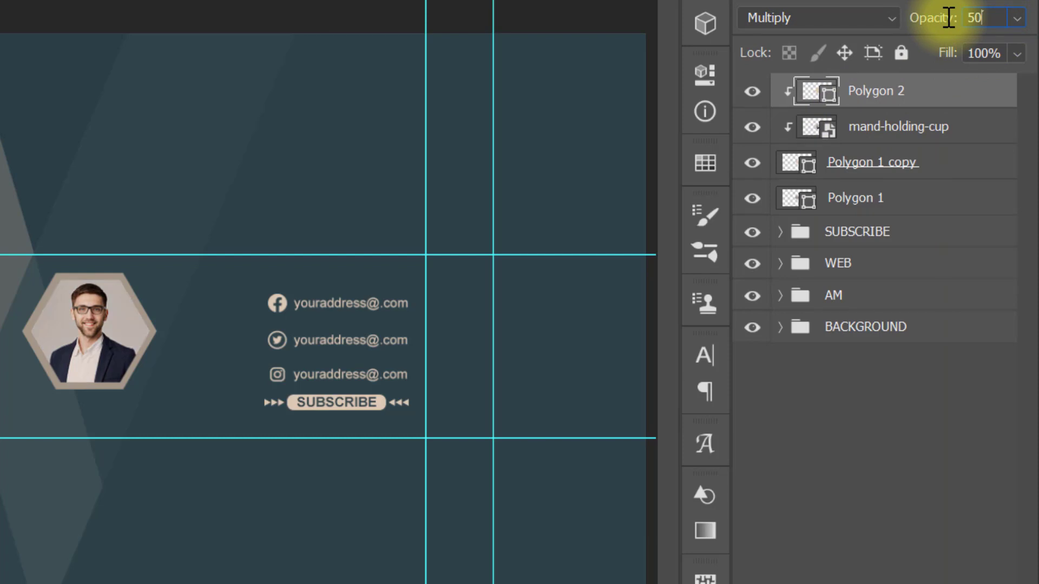
pyautogui.press('Return')
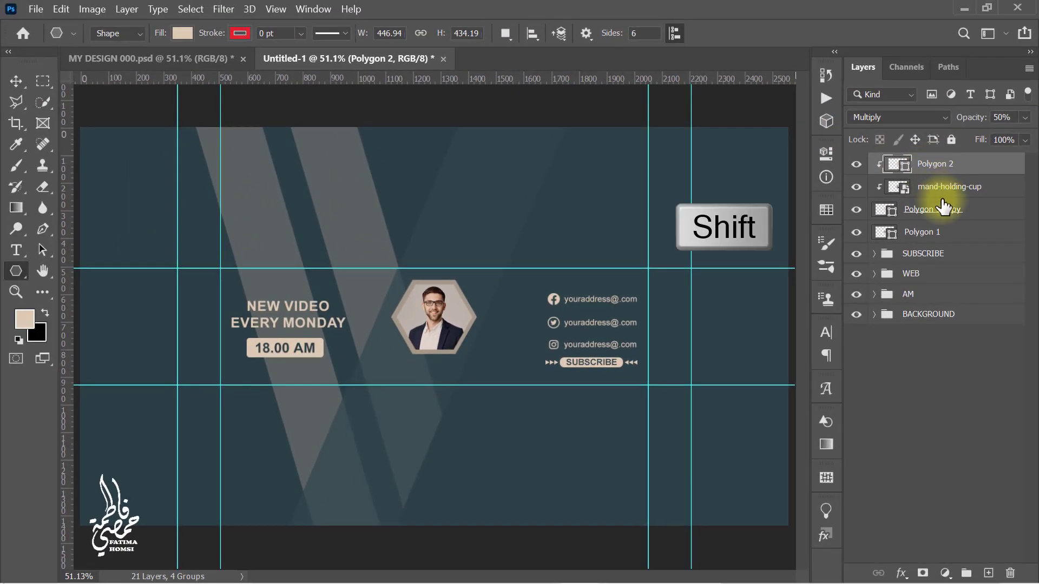
# Group the polygon and photo layers and name the group PHOTO
pyautogui.keyDown('shift'); pyautogui.click(897, 203); pyautogui.keyUp('shift')
pyautogui.hotkey('ctrl', 'g')
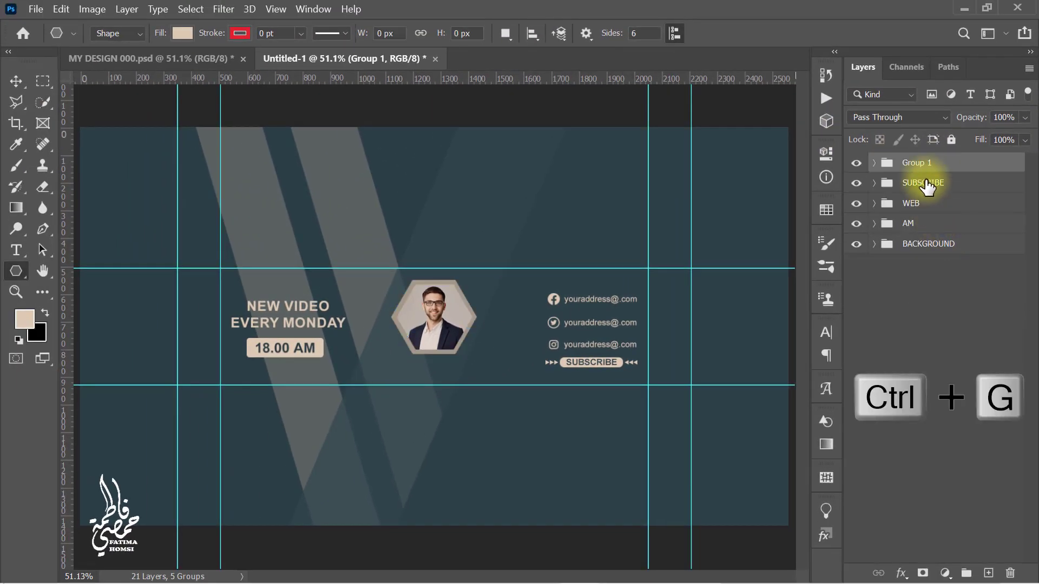
pyautogui.doubleClick(916, 162)
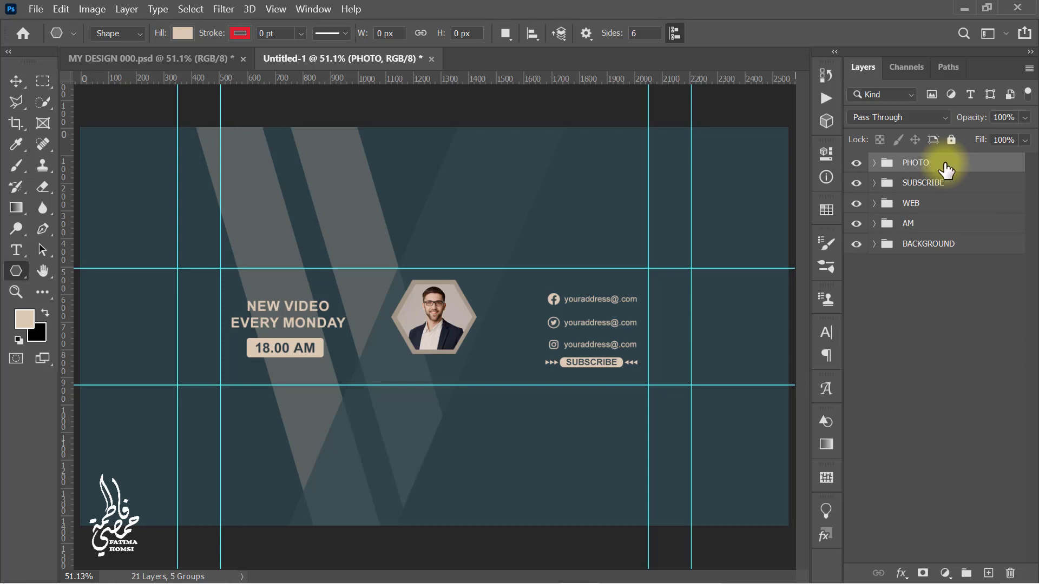
# Add the text "YOUR NAME" in Mongolian Baiti Regular, 12 pt, above the hexagon photo
pyautogui.click(16, 254)
pyautogui.click(236, 35)
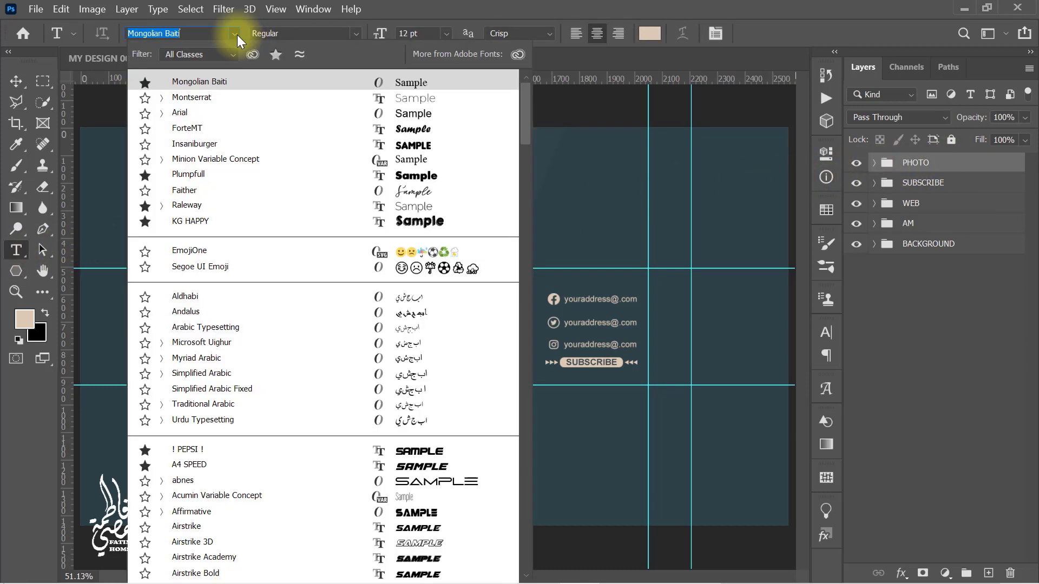
pyautogui.click(252, 84)
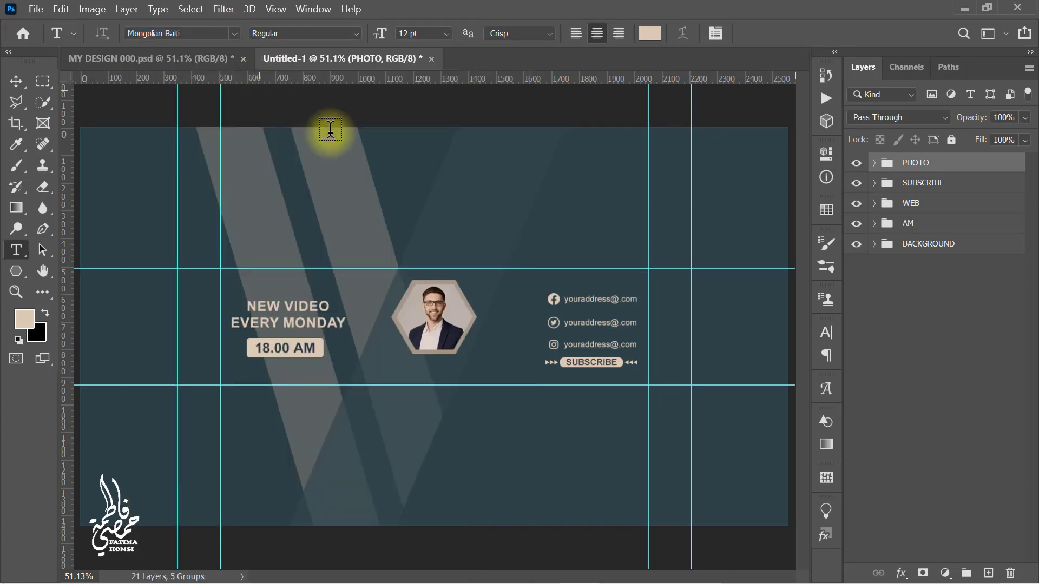
pyautogui.click(433, 210)
pyautogui.write('YOUR NAME')
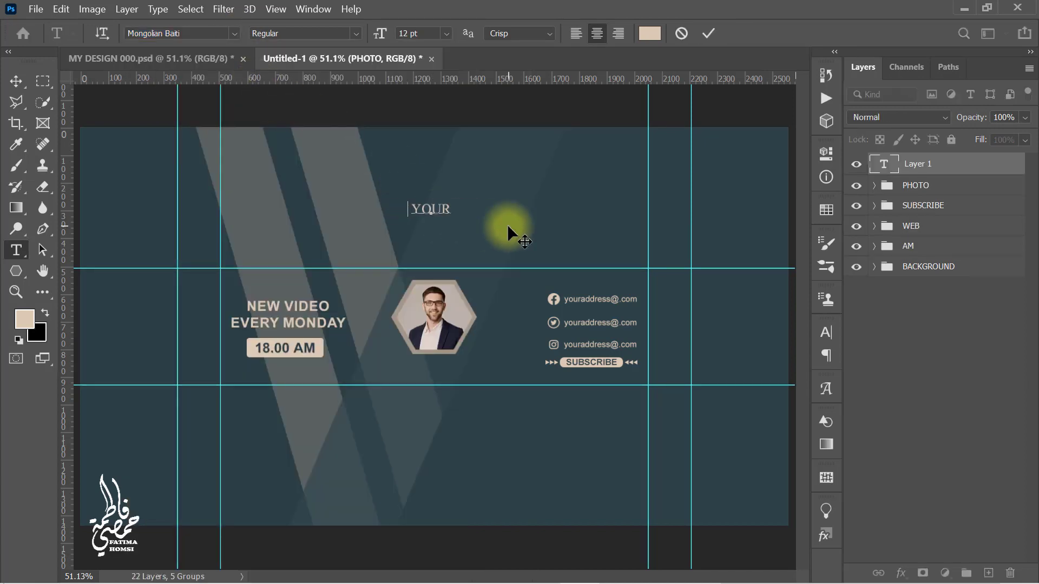
pyautogui.click(707, 34)
# Move the "YOUR NAME" text directly beneath the hexagon photo, to about X 1284 px, Y 854 px
pyautogui.hotkey('ctrl', 't')
pyautogui.scroll(2, 443, 209)
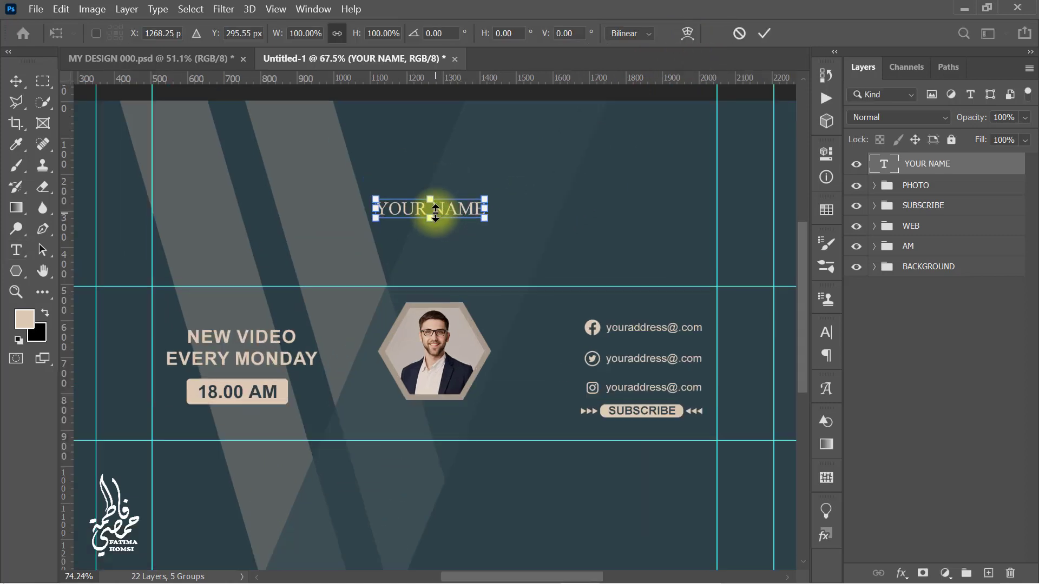
pyautogui.moveTo(440, 208); pyautogui.dragTo(450, 431)
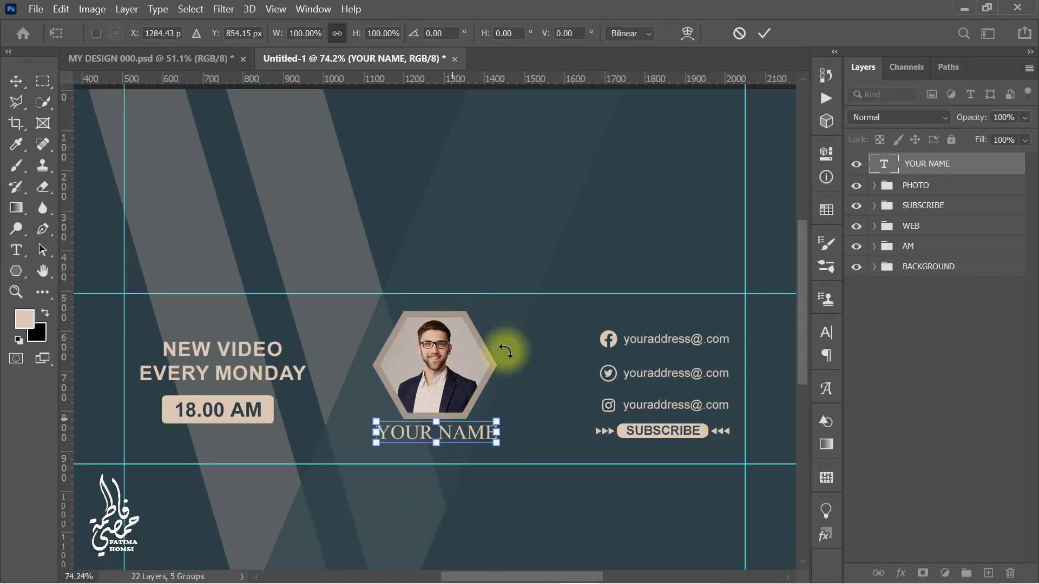
pyautogui.click(764, 33)
# Add the text "FASHION IS MY LIFE" in Mongolian Baiti Regular, 12 pt, above the hexagon photo
pyautogui.press('t')
pyautogui.click(442, 170)
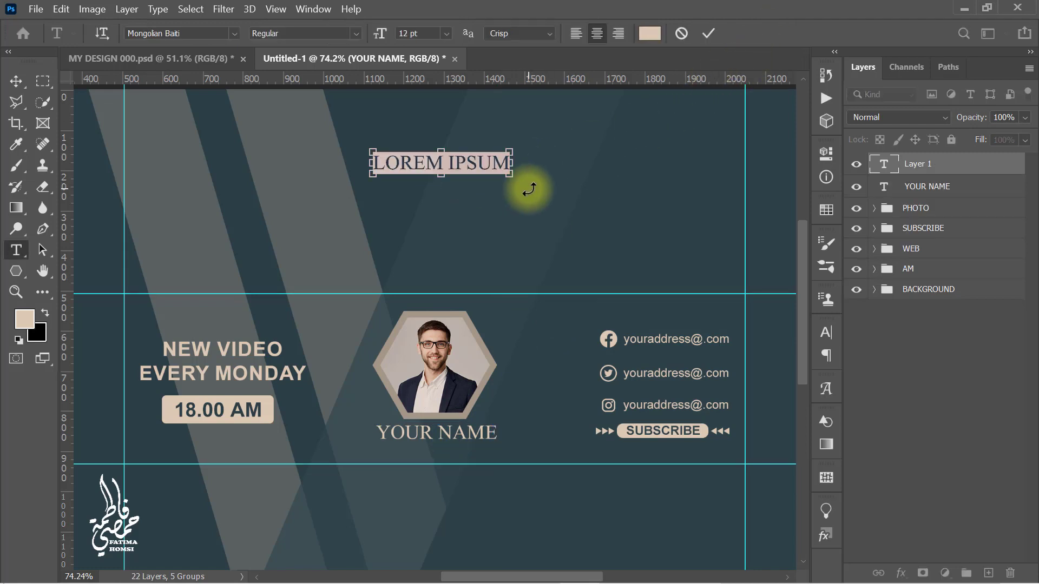
pyautogui.write('FASHION IS MY LIFE')
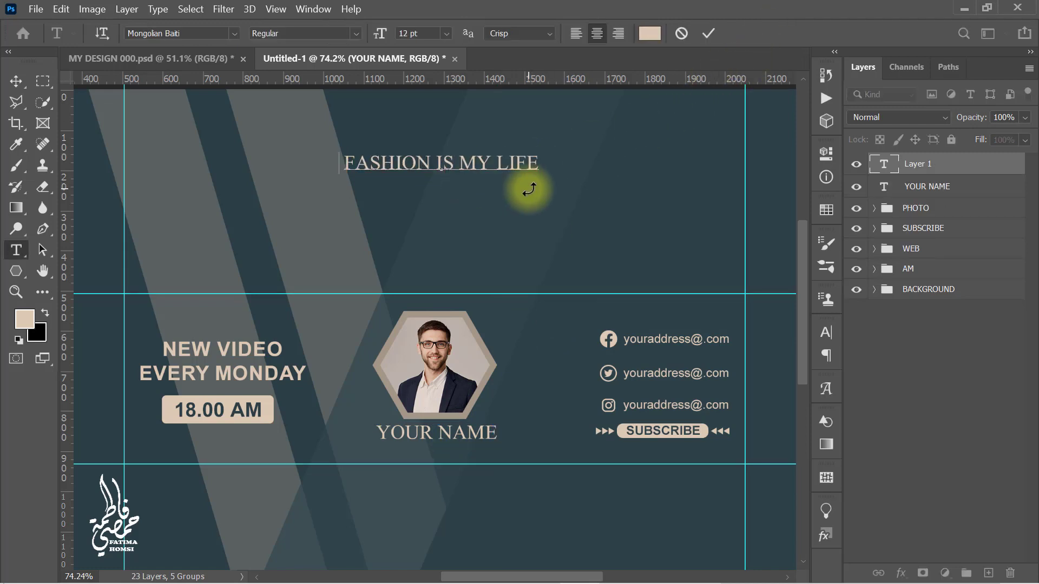
pyautogui.click(708, 34)
# Scale the "FASHION IS MY LIFE" text to about 54% and center it beneath "YOUR NAME", at about X 1285 px, Y 906 px
pyautogui.hotkey('ctrl', 't')
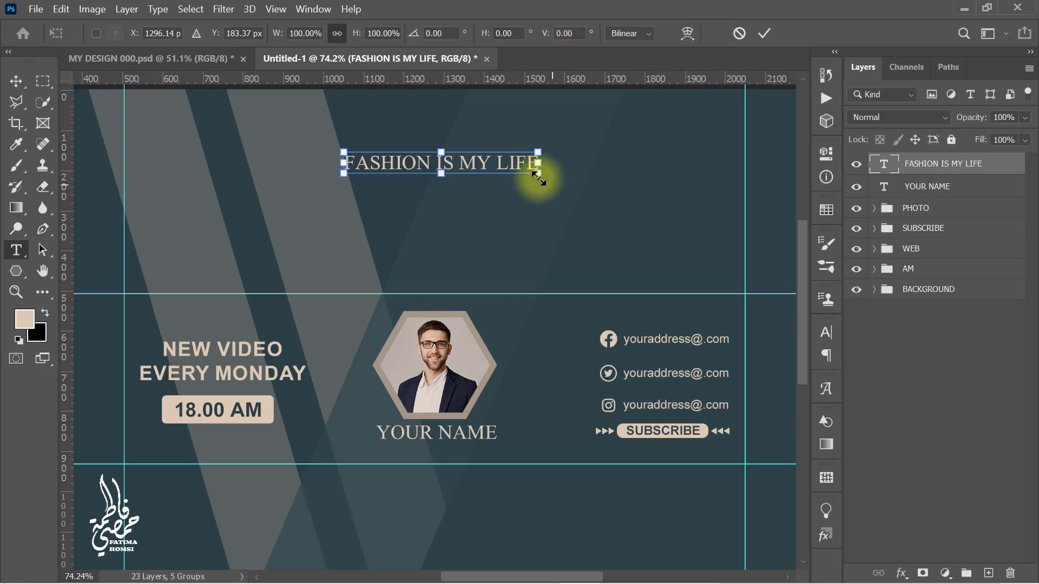
pyautogui.moveTo(538, 172); pyautogui.dragTo(516, 169)
pyautogui.moveTo(474, 165); pyautogui.dragTo(466, 457)
pyautogui.scroll(5, 465, 456)
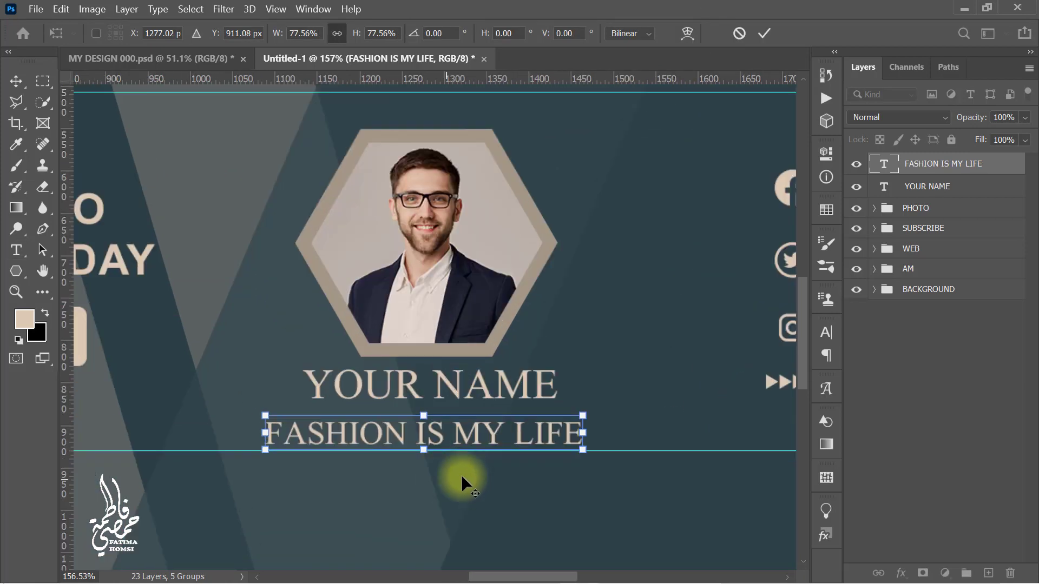
pyautogui.moveTo(579, 414); pyautogui.dragTo(535, 421)
pyautogui.moveTo(466, 435); pyautogui.dragTo(472, 432)
pyautogui.click(763, 33)
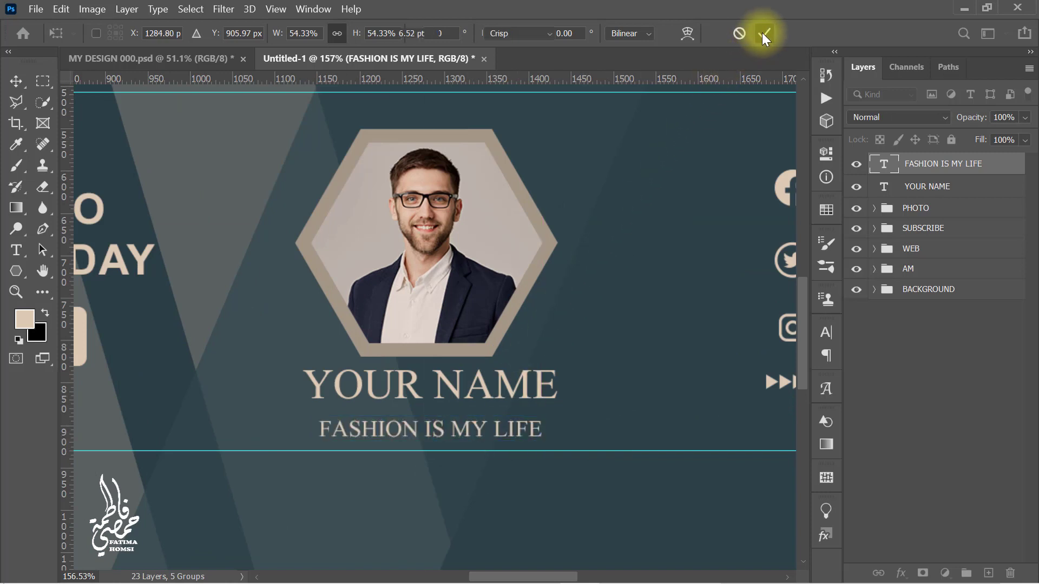
# Draw a beige rectangular bar about 308 × 10 px between the two text lines and round its corners to 5 px
pyautogui.click(16, 270)
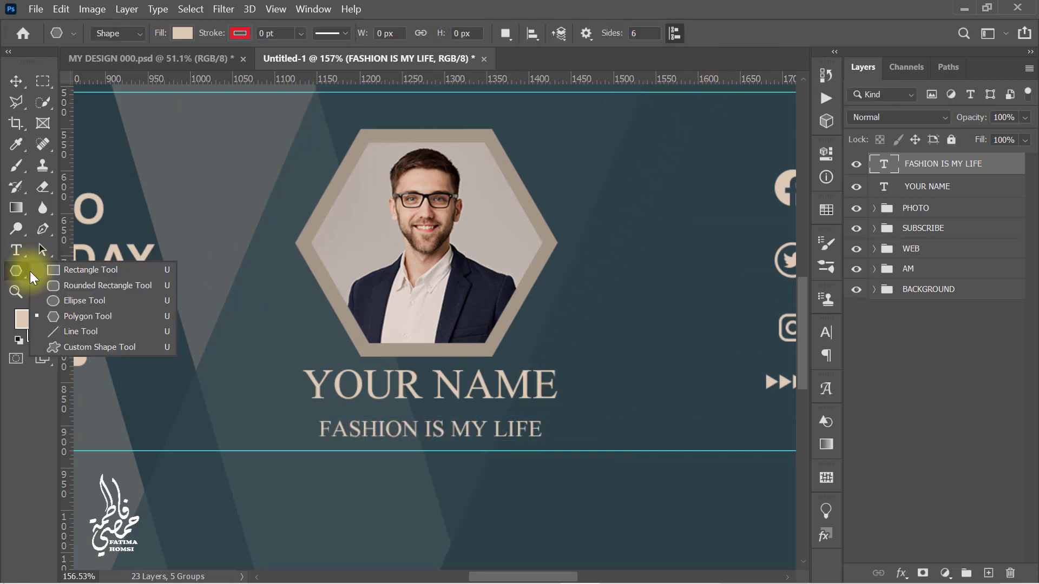
pyautogui.click(76, 269)
pyautogui.moveTo(335, 414); pyautogui.dragTo(559, 414)
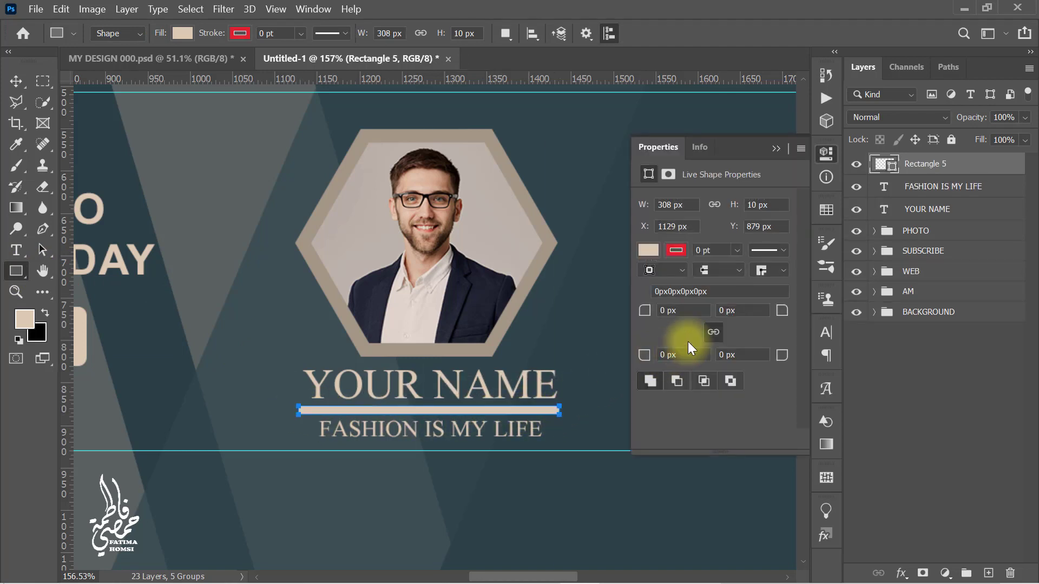
pyautogui.moveTo(688, 312); pyautogui.dragTo(630, 314)
pyautogui.write('1')
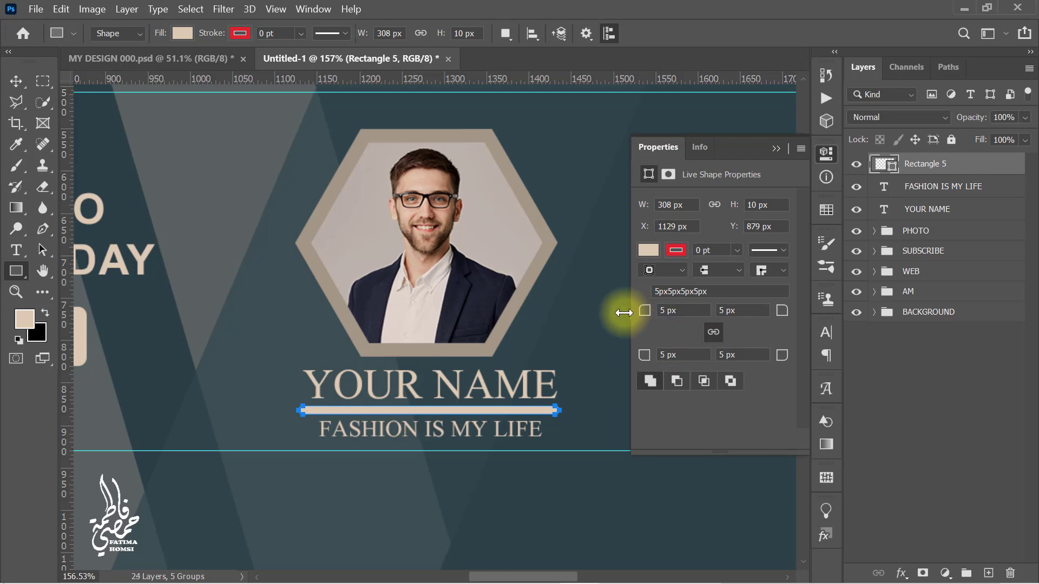
pyautogui.click(776, 148)
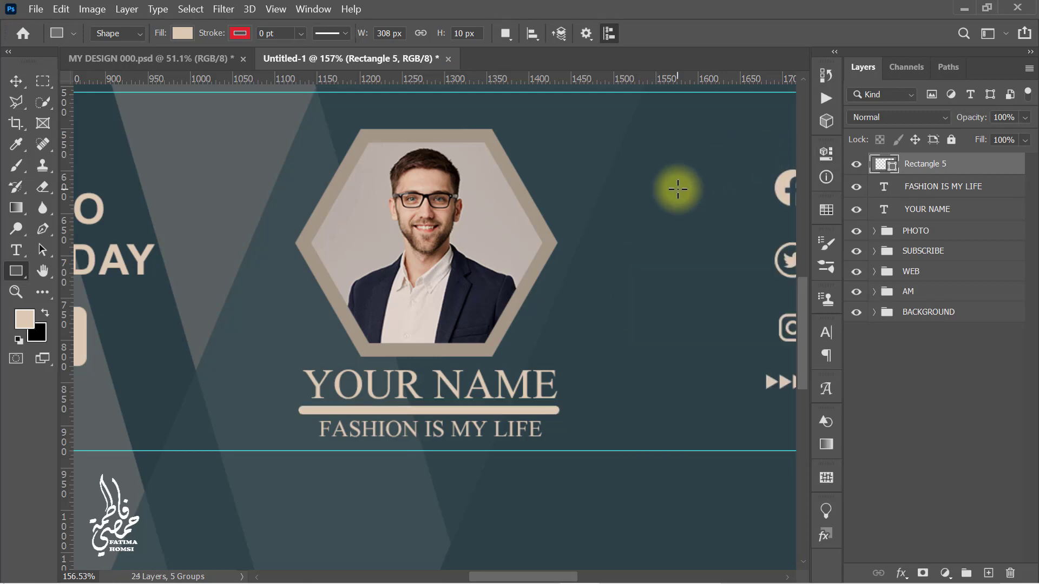
pyautogui.hotkey('ctrl', '0')
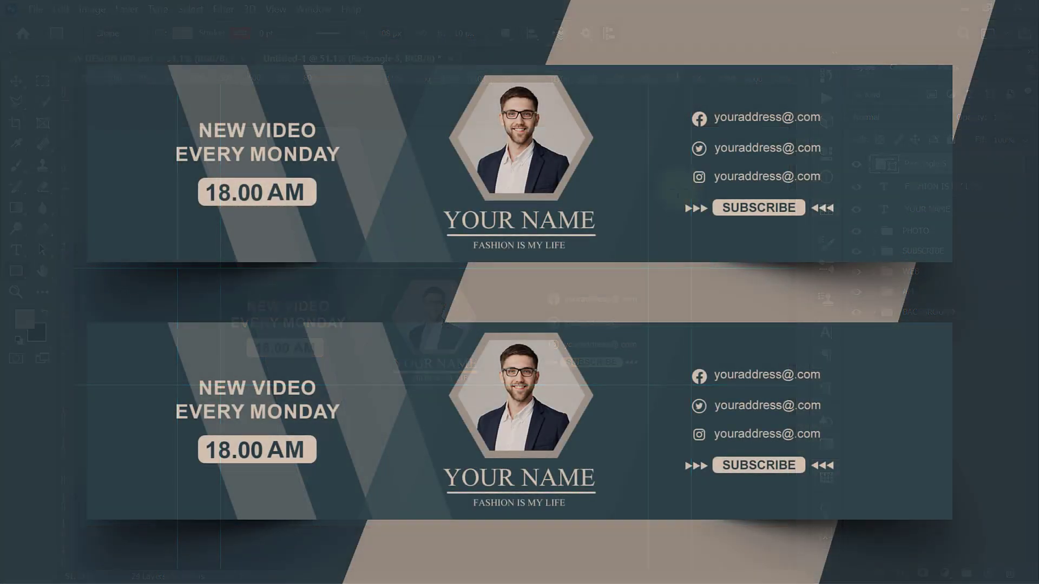